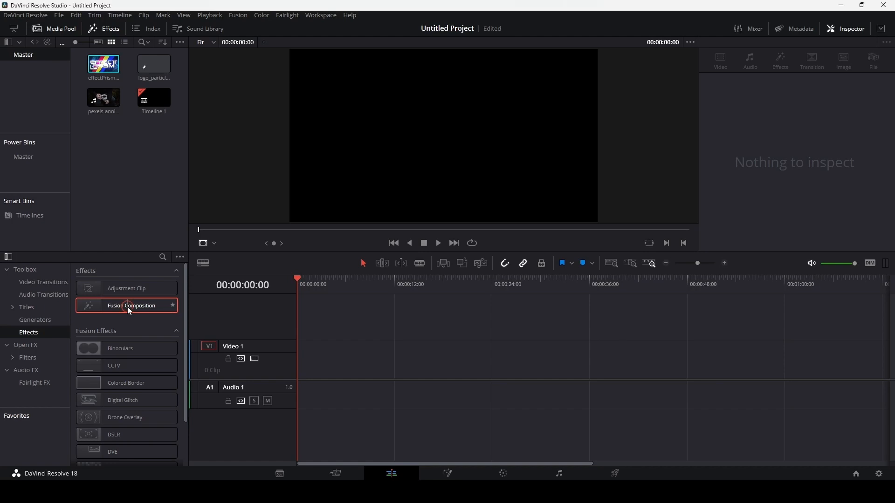
Step: Place a Fusion Composition at the start of track Video 1 and open it for node editing
{"action": "left_click_drag", "start_coordinate": [171, 312], "coordinate": [305, 369]}
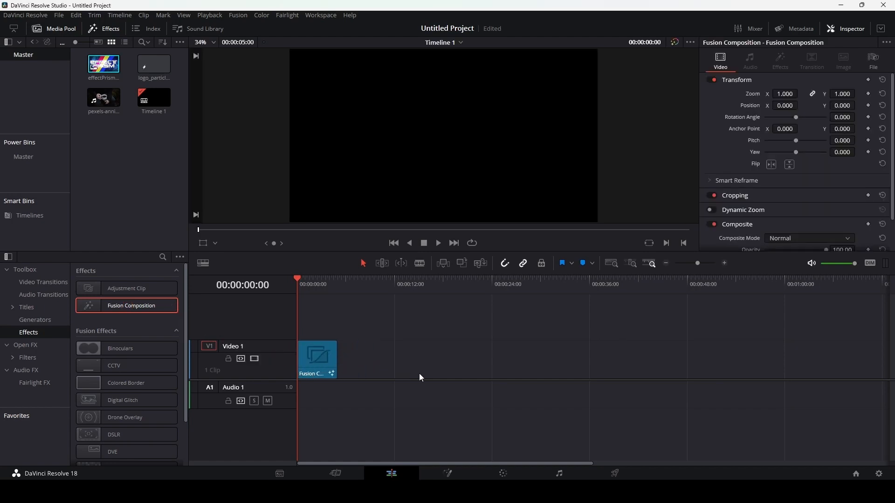
{"action": "left_click", "coordinate": [448, 474]}
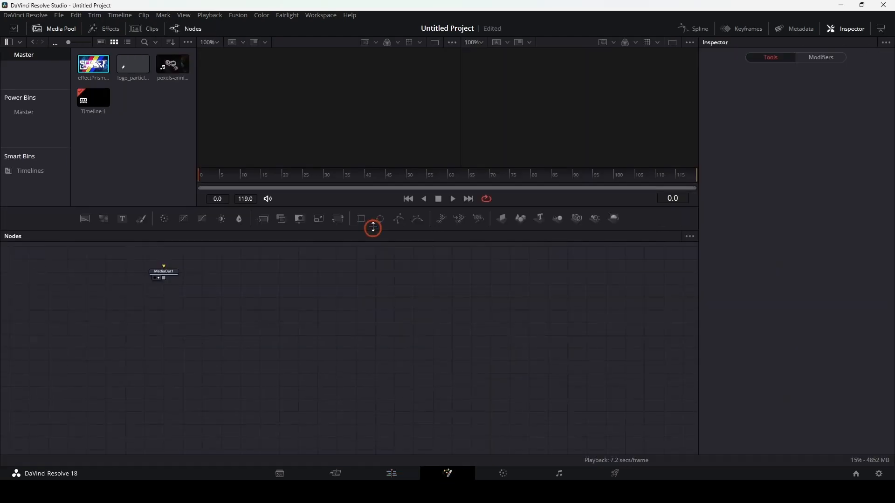
Step: Move MediaOut1 far to the right in the node graph and add a pEmitter node on the left
{"action": "left_click_drag", "start_coordinate": [263, 279], "coordinate": [659, 343]}
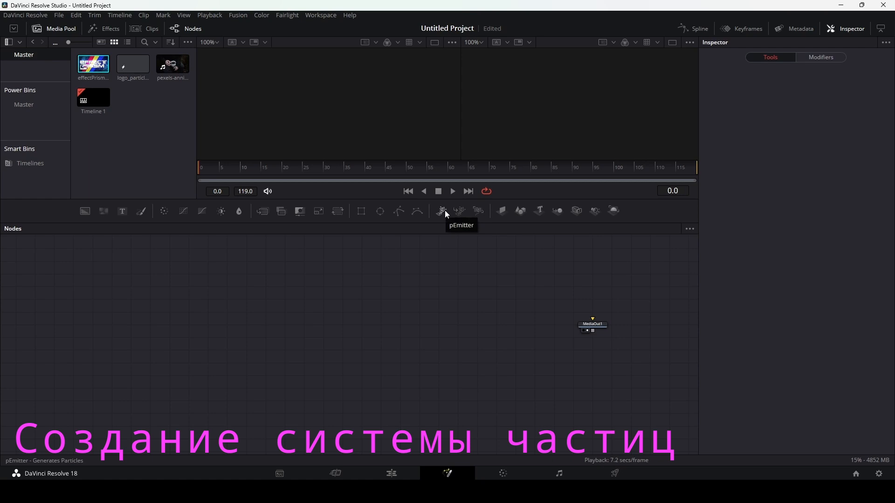
{"action": "left_click_drag", "start_coordinate": [443, 210], "coordinate": [292, 297]}
Step: Add a second pEmitter node by searching the tool list for "pem", and delete it
{"action": "left_click", "coordinate": [361, 323]}
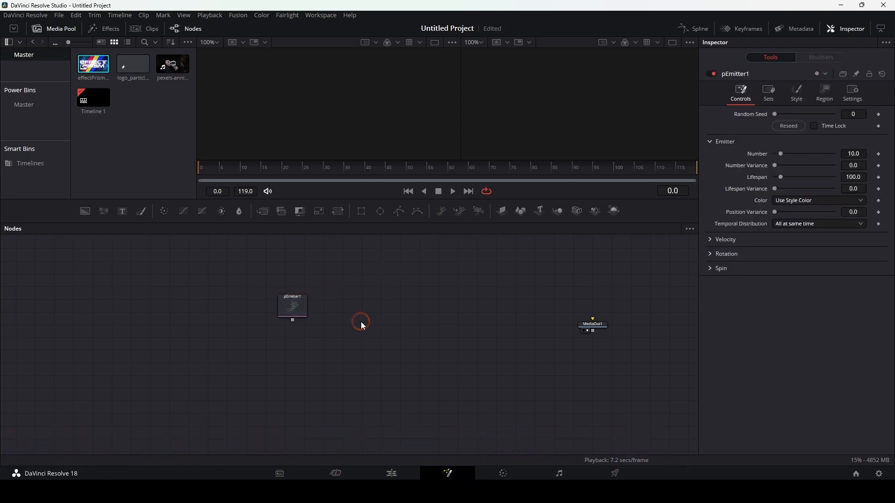
{"action": "key", "text": "shift+space"}
{"action": "type", "text": "matt"}
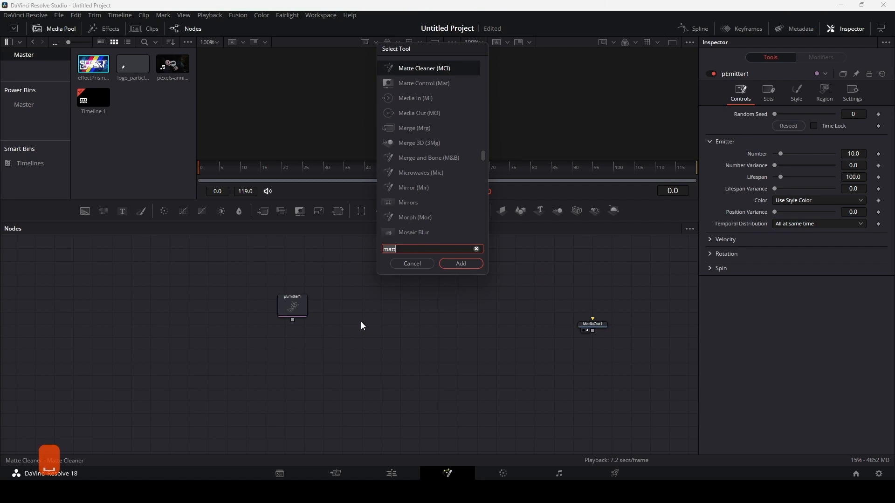
{"action": "key", "text": "BackSpace"}
{"action": "key", "text": "BackSpace"}
{"action": "key", "text": "BackSpace"}
{"action": "key", "text": "BackSpace"}
{"action": "type", "text": "p"}
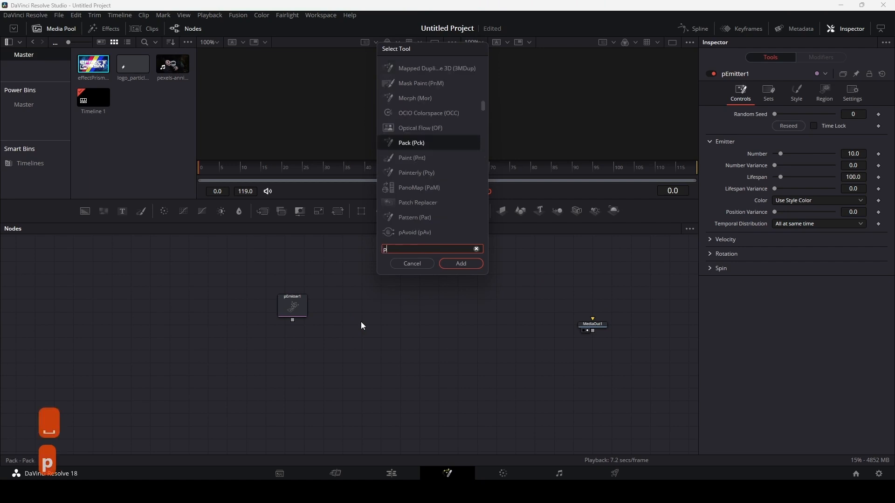
{"action": "type", "text": "em"}
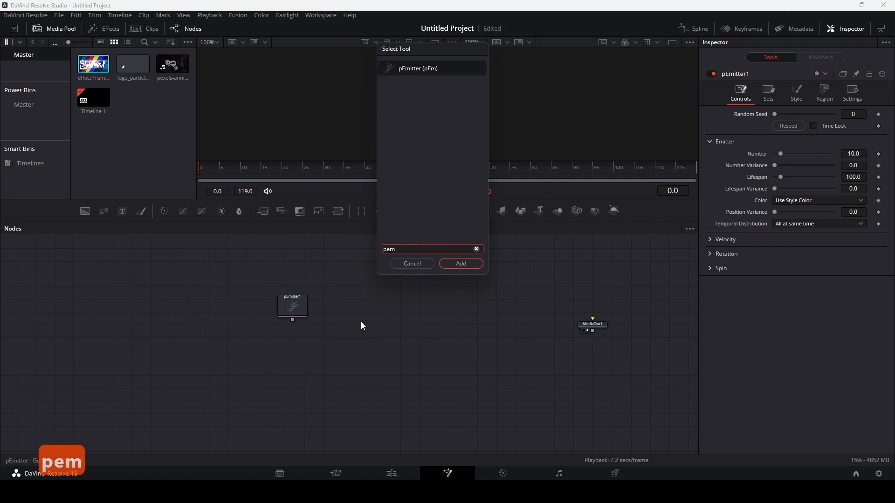
{"action": "key", "text": "Return"}
{"action": "key", "text": "BackSpace"}
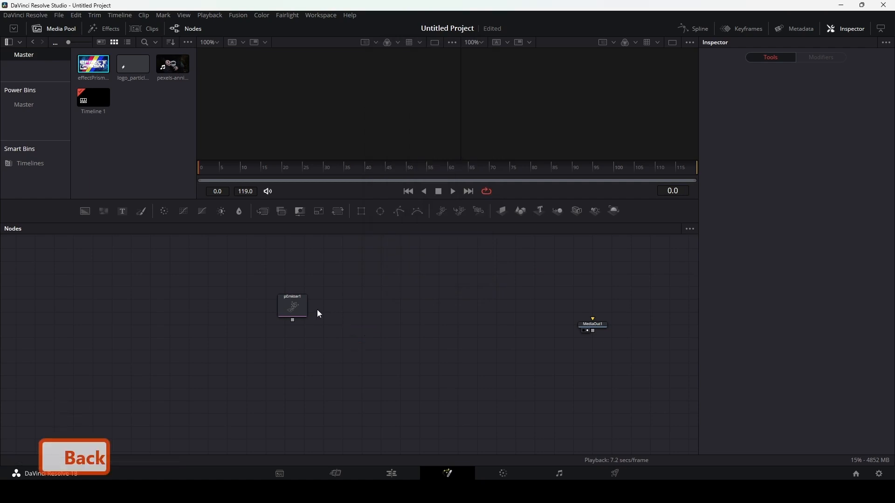
Step: Move pEmitter1 farther away from MediaOut1 in the node graph and hide the media pool
{"action": "left_click_drag", "start_coordinate": [288, 305], "coordinate": [195, 324]}
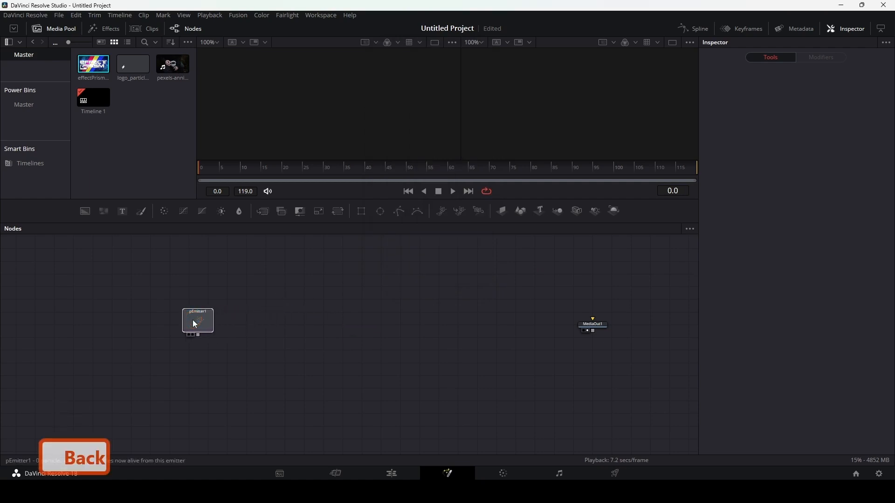
{"action": "left_click", "coordinate": [195, 324]}
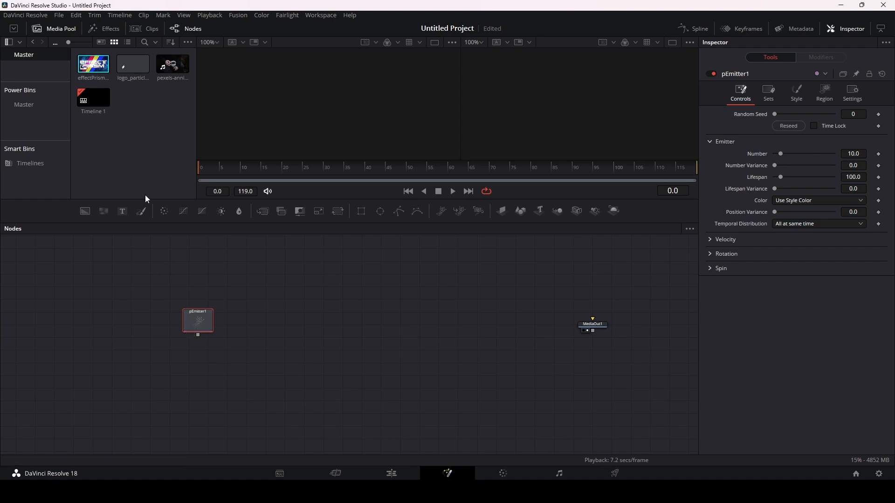
{"action": "left_click", "coordinate": [52, 30]}
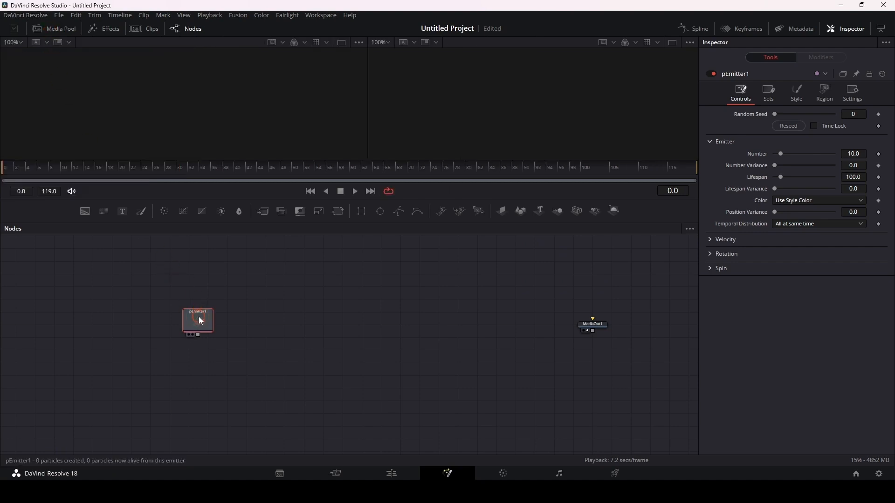
Step: Try to display pEmitter1 in both the first and the second viewer
{"action": "key", "text": "2"}
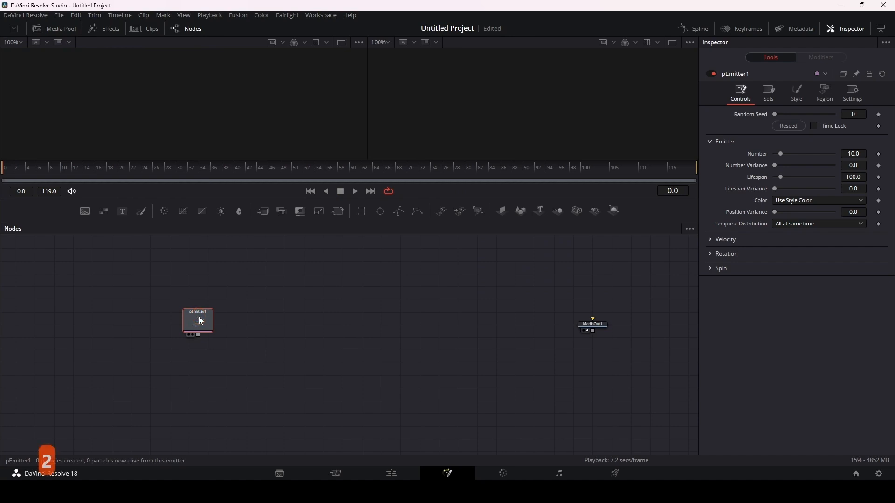
{"action": "key", "text": "1"}
{"action": "key", "text": "2"}
{"action": "key", "text": "1"}
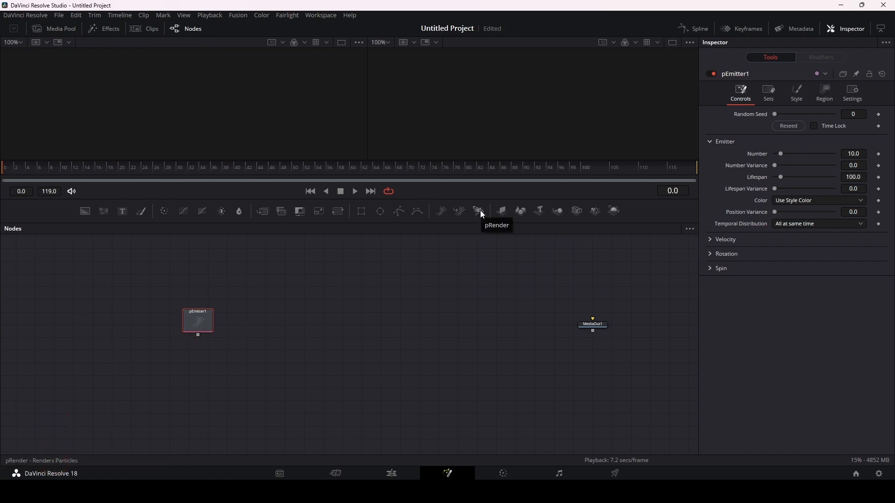
Step: Add a pRender node fed by pEmitter1's output and display it in the second viewer
{"action": "left_click_drag", "start_coordinate": [482, 213], "coordinate": [314, 302]}
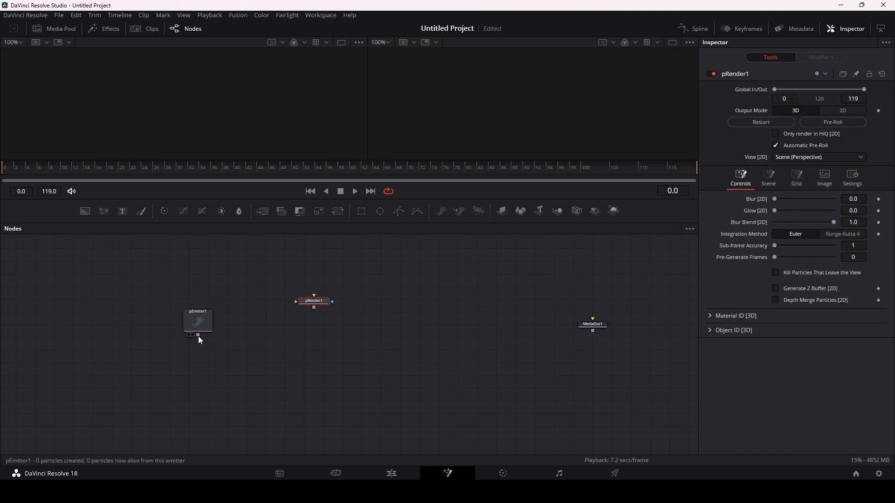
{"action": "left_click_drag", "start_coordinate": [198, 336], "coordinate": [345, 311]}
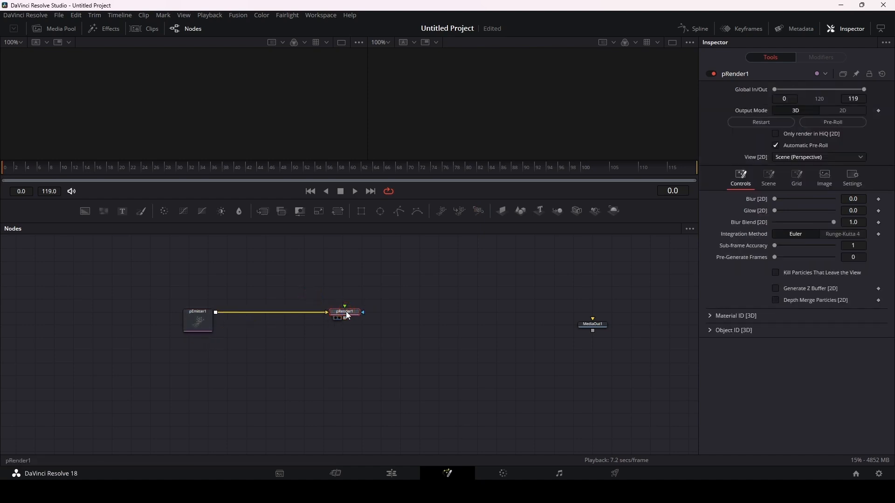
{"action": "key", "text": "2"}
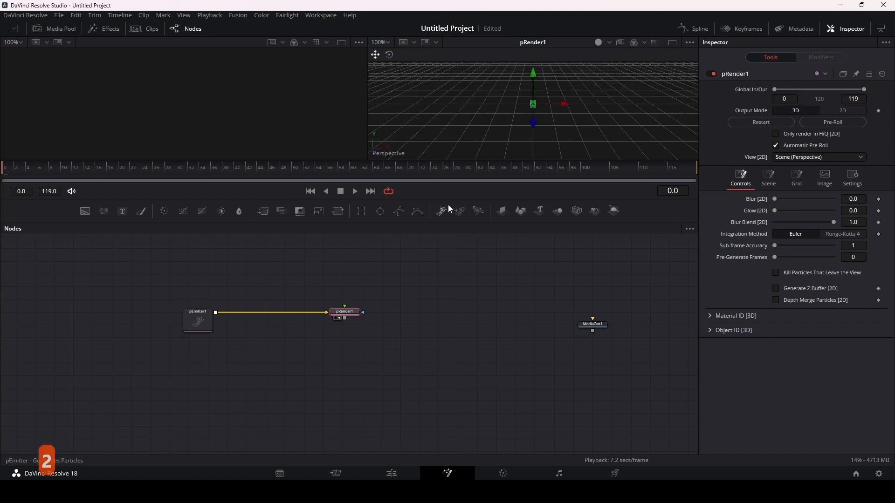
Step: Enlarge the viewer area, examine the emitter sphere in 3D, and set pRender1's Output Mode to 2D
{"action": "scroll", "coordinate": [544, 104], "scroll_direction": "down", "scroll_amount": 8, "text": "ctrl"}
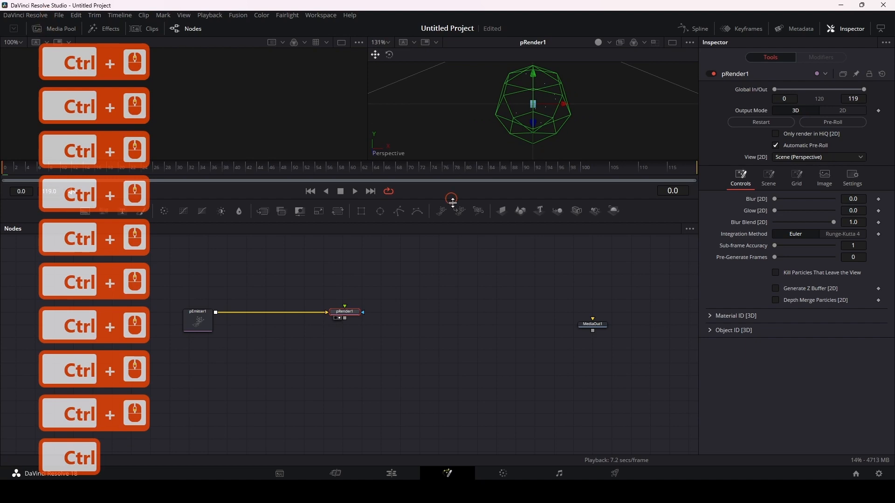
{"action": "left_click_drag", "start_coordinate": [452, 202], "coordinate": [451, 264]}
{"action": "left_click_drag", "start_coordinate": [530, 140], "coordinate": [597, 121]}
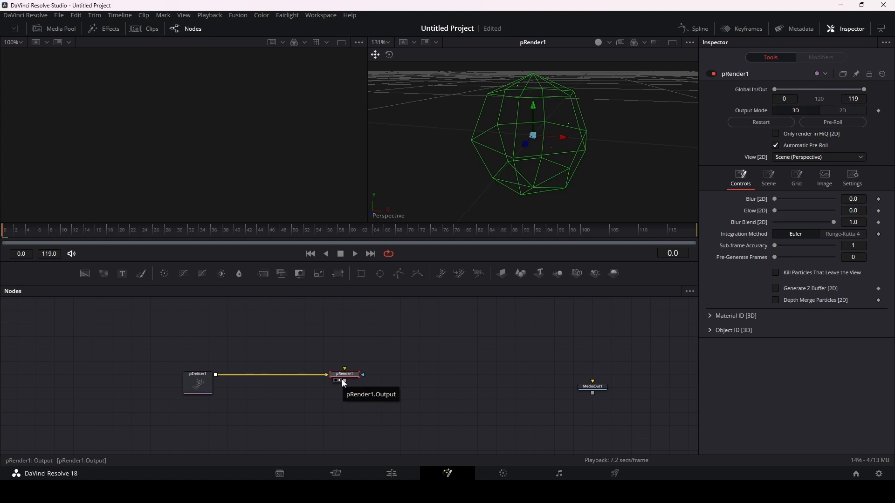
{"action": "left_click", "coordinate": [842, 112]}
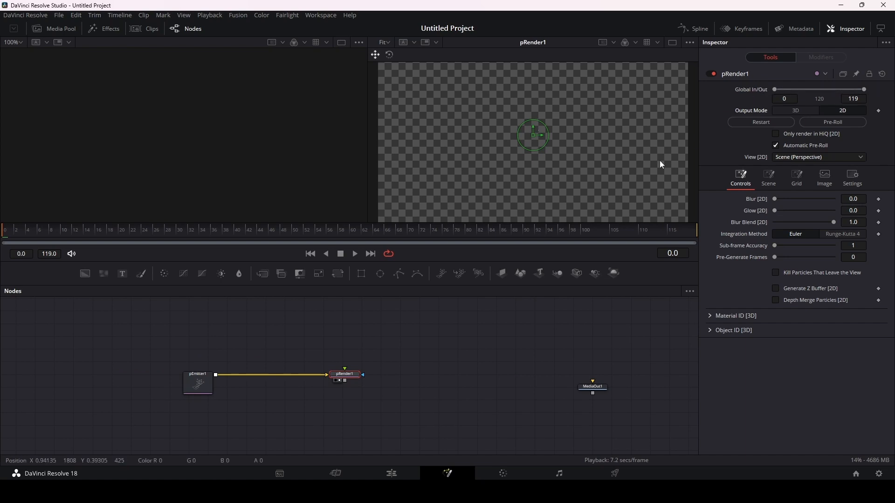
Step: Set pEmitter1's Region to All and preview the particles by playing the composition
{"action": "left_click", "coordinate": [198, 381]}
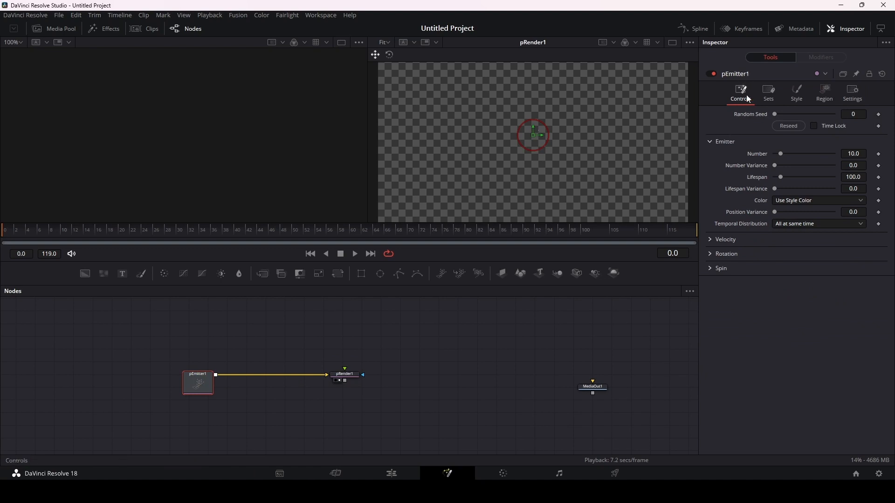
{"action": "left_click", "coordinate": [825, 95]}
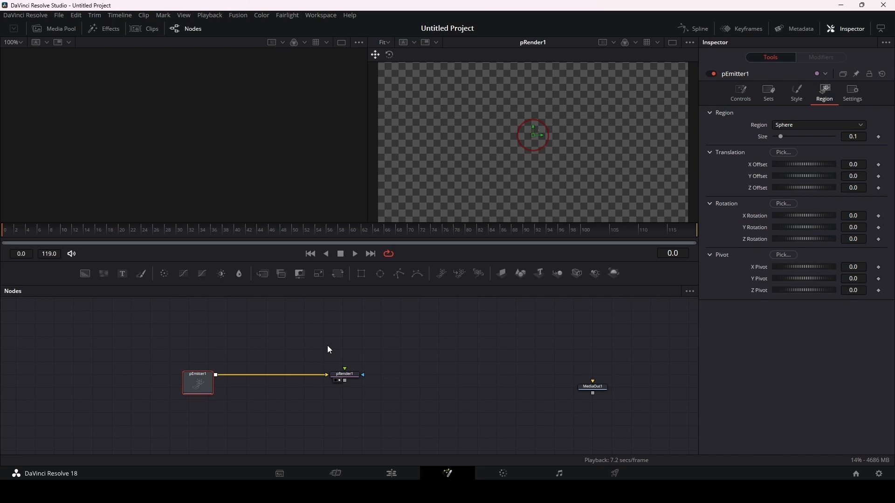
{"action": "left_click", "coordinate": [801, 125]}
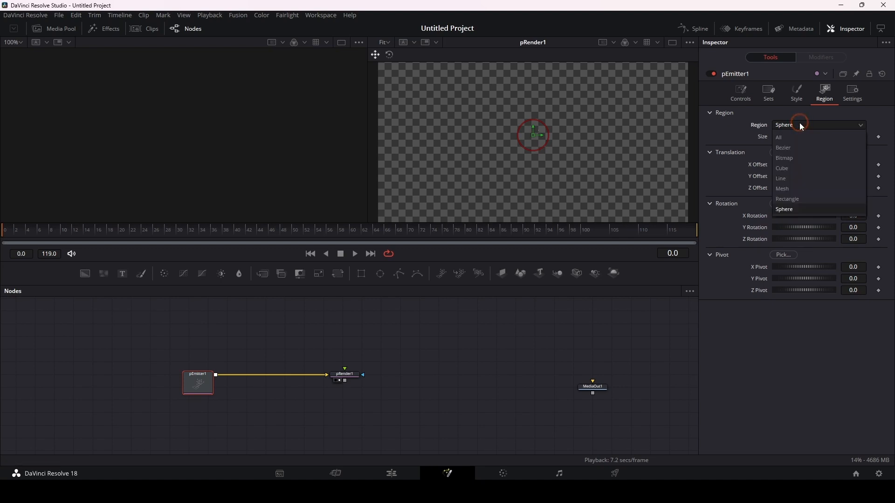
{"action": "left_click", "coordinate": [787, 136]}
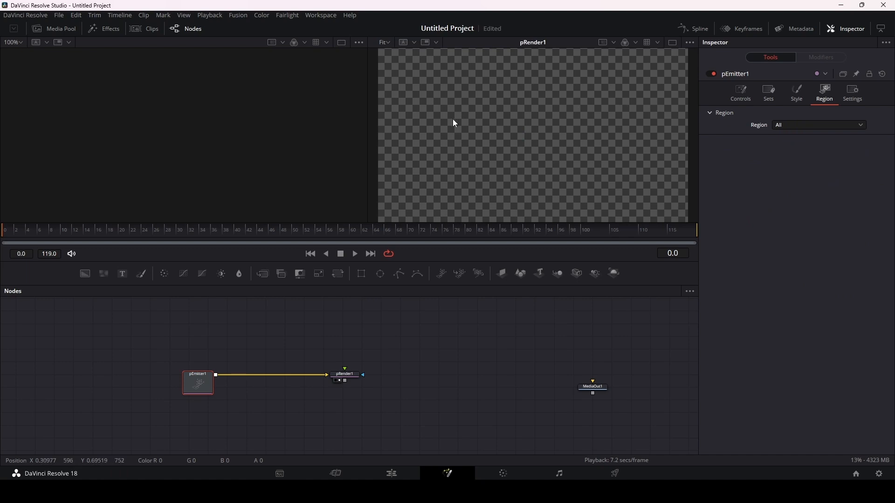
{"action": "key", "text": "space"}
{"action": "key", "text": "space"}
Step: Try the Bezier and Bitmap regions for pEmitter1 and check the Bitmap input on the node
{"action": "left_click", "coordinate": [824, 125]}
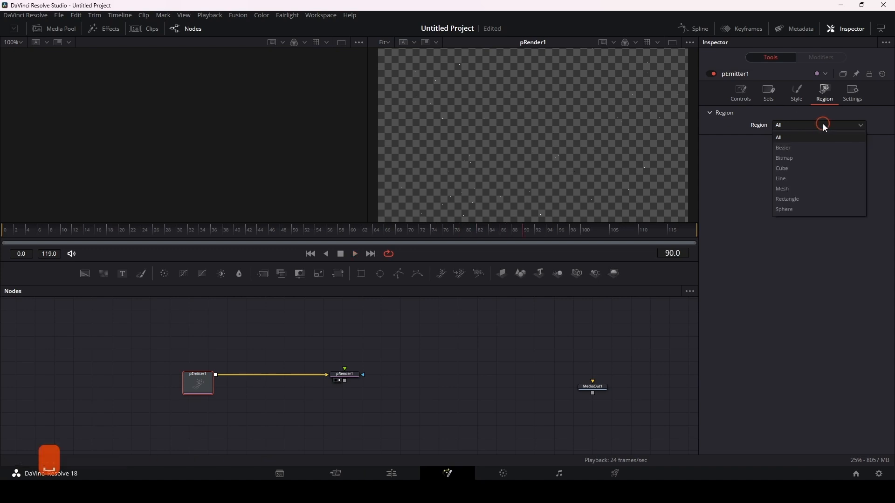
{"action": "left_click", "coordinate": [798, 148]}
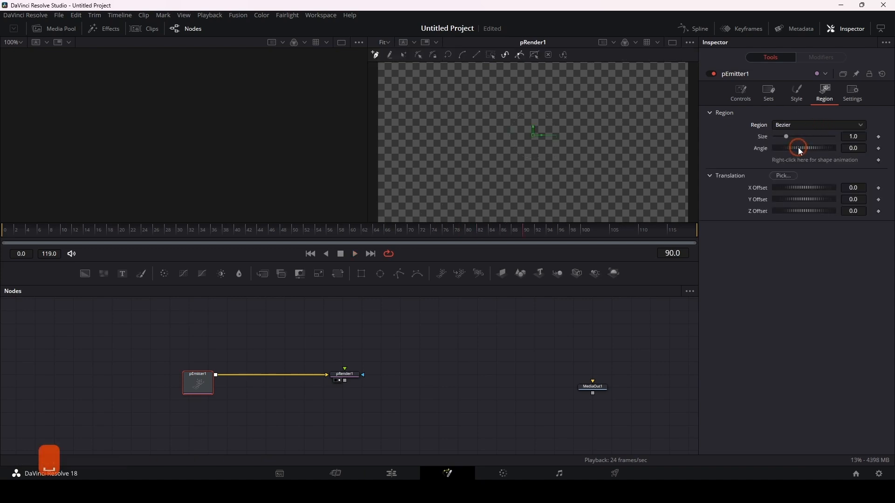
{"action": "left_click", "coordinate": [804, 124]}
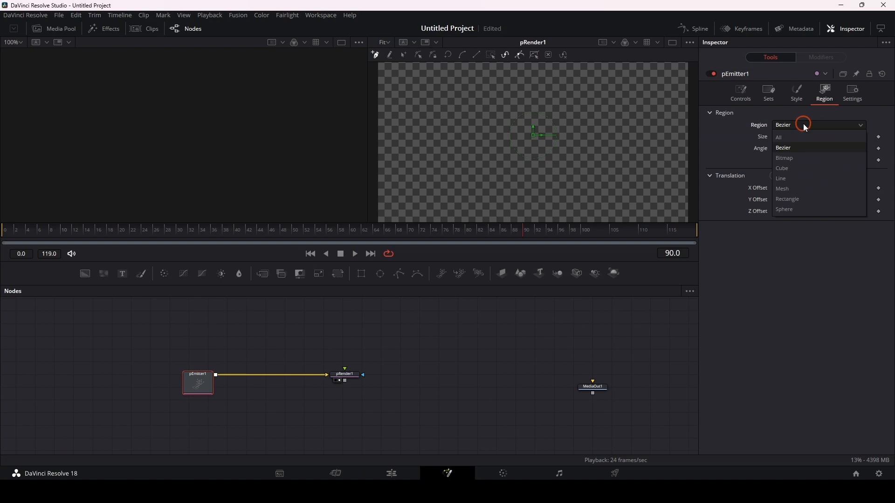
{"action": "left_click", "coordinate": [798, 159]}
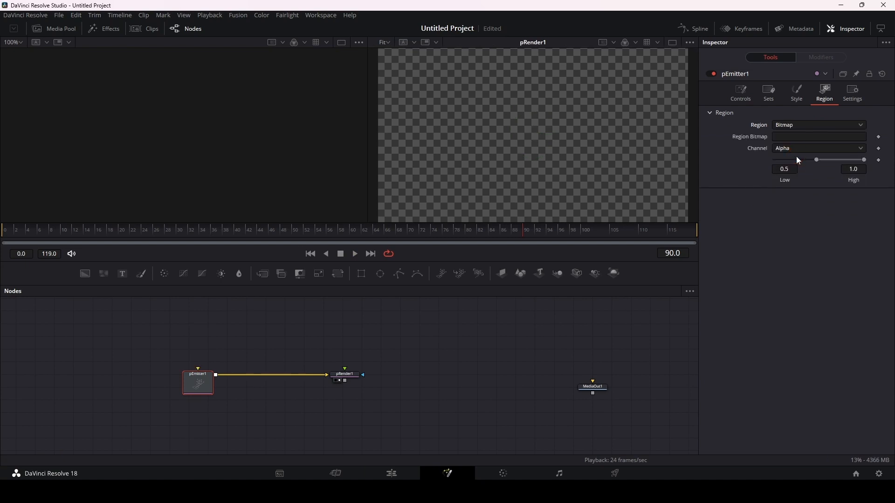
{"action": "left_click", "coordinate": [197, 369]}
Step: Set pEmitter1's Region to Line, with its start at about X -0.30, Y 0.13 and end at about X -0.31, Y -0.24
{"action": "left_click", "coordinate": [802, 126]}
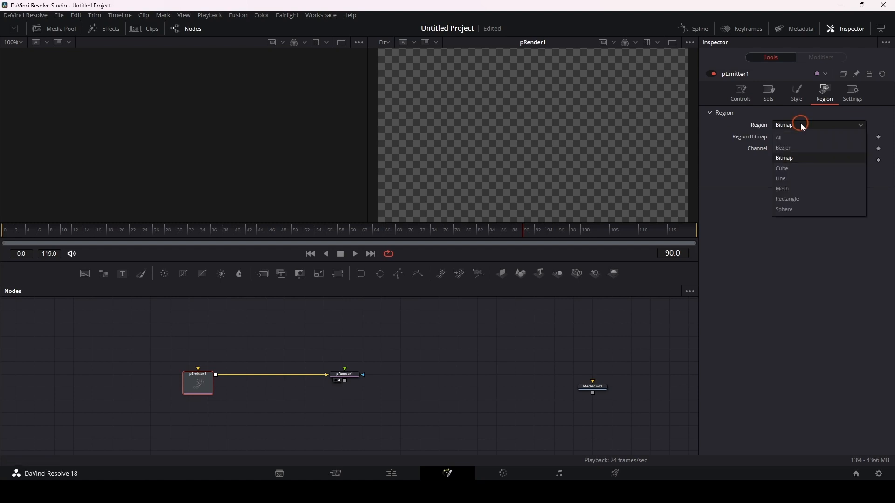
{"action": "left_click", "coordinate": [795, 180]}
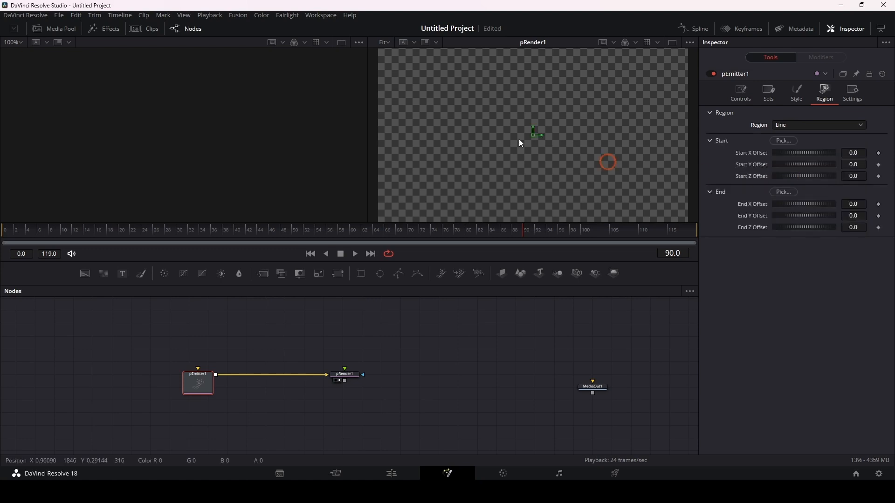
{"action": "scroll", "coordinate": [533, 125], "scroll_direction": "down", "scroll_amount": 2}
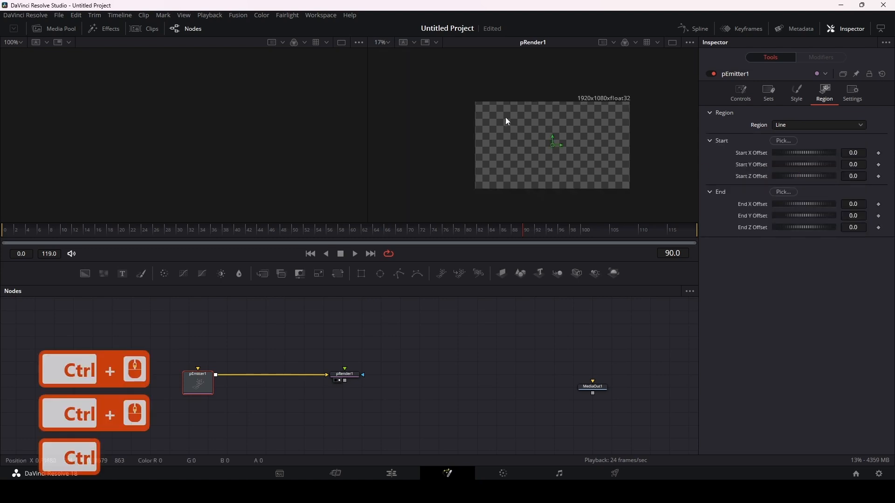
{"action": "left_click_drag", "start_coordinate": [555, 143], "coordinate": [506, 125]}
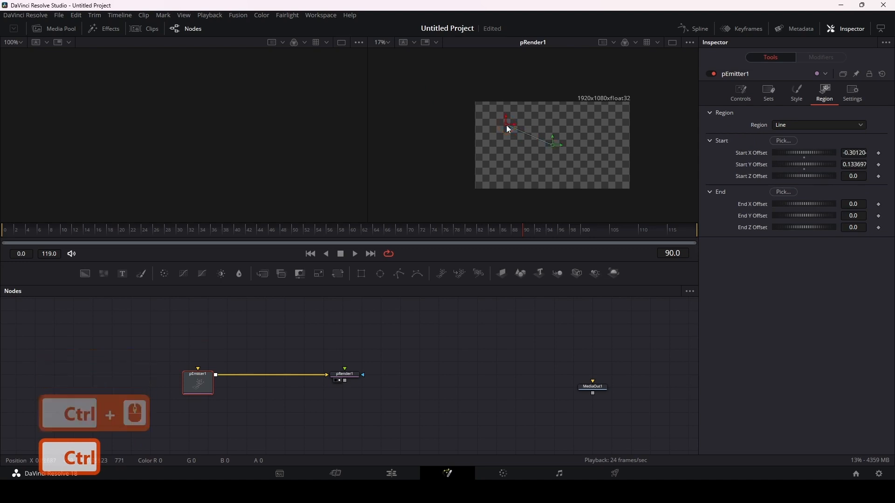
{"action": "left_click_drag", "start_coordinate": [556, 144], "coordinate": [503, 184]}
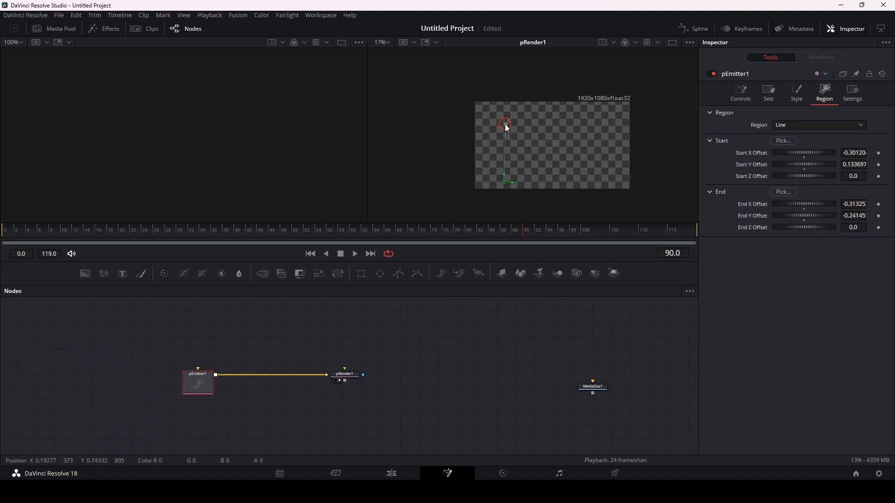
Step: Move the emitter line outside the frame, starting at about X -0.74, Y 0.32 and ending at about X -0.74, Y -0.41
{"action": "left_click_drag", "start_coordinate": [507, 128], "coordinate": [507, 119]}
{"action": "left_click_drag", "start_coordinate": [505, 115], "coordinate": [439, 92]}
{"action": "left_click_drag", "start_coordinate": [507, 185], "coordinate": [440, 213]}
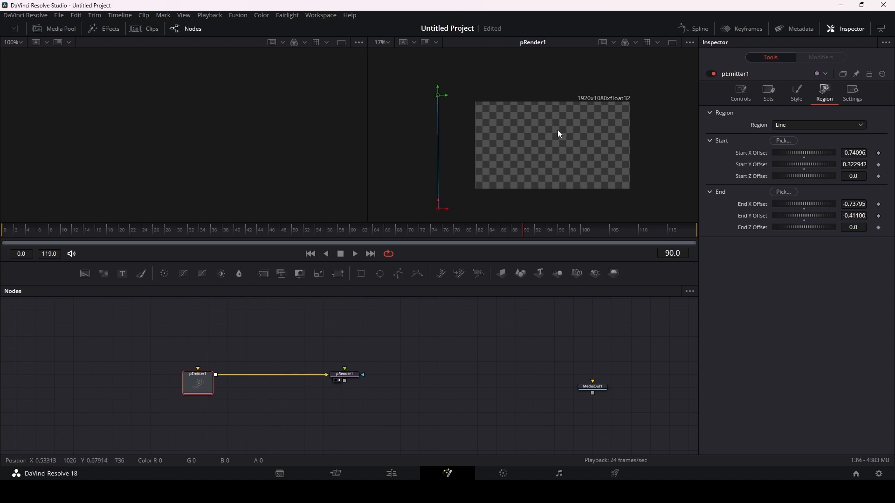
Step: Shift the emitter line just inside the frame's left edge, from about X -0.37, Y 0.34 to about X -0.40, Y -0.39
{"action": "left_click_drag", "start_coordinate": [438, 95], "coordinate": [495, 91]}
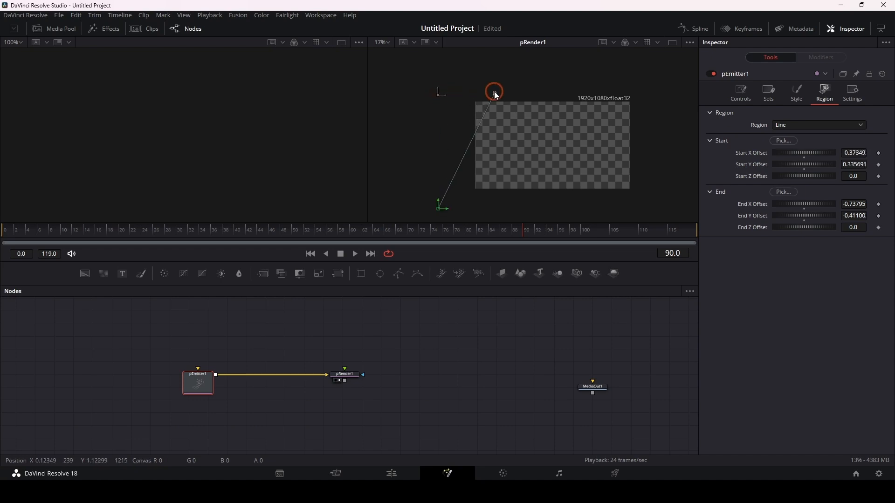
{"action": "left_click_drag", "start_coordinate": [439, 207], "coordinate": [491, 206]}
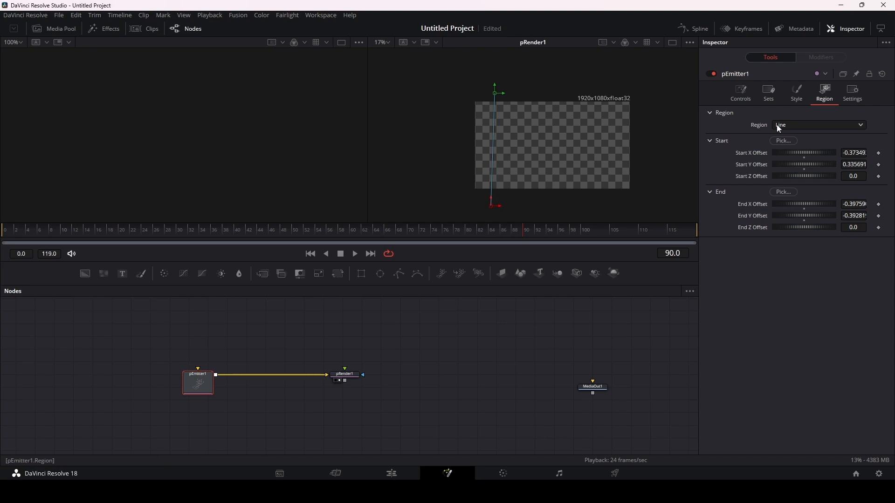
Step: Try several Random Seed values for pEmitter1, including 378 and a random reseed, and return the seed to 0
{"action": "left_click", "coordinate": [738, 93]}
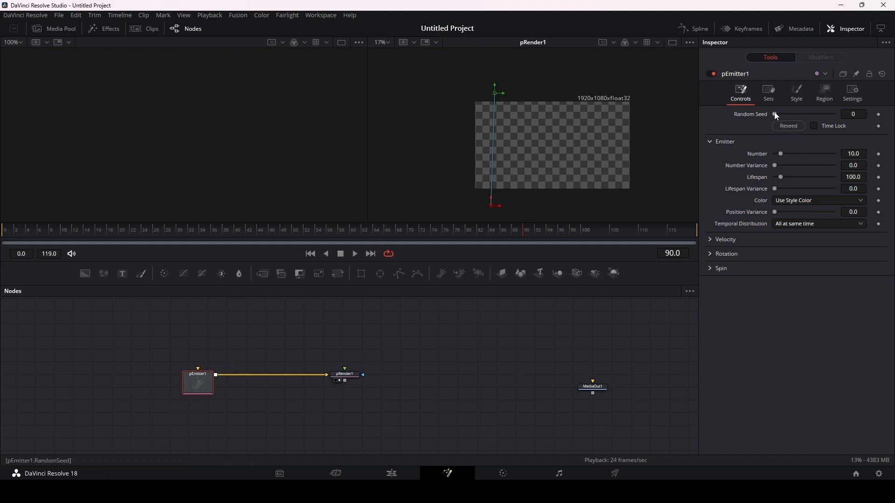
{"action": "left_click_drag", "start_coordinate": [774, 114], "coordinate": [791, 115]}
{"action": "left_click", "coordinate": [857, 120]}
{"action": "left_click_drag", "start_coordinate": [861, 115], "coordinate": [847, 114]}
{"action": "left_click", "coordinate": [862, 115]}
{"action": "left_click_drag", "start_coordinate": [789, 113], "coordinate": [797, 115]}
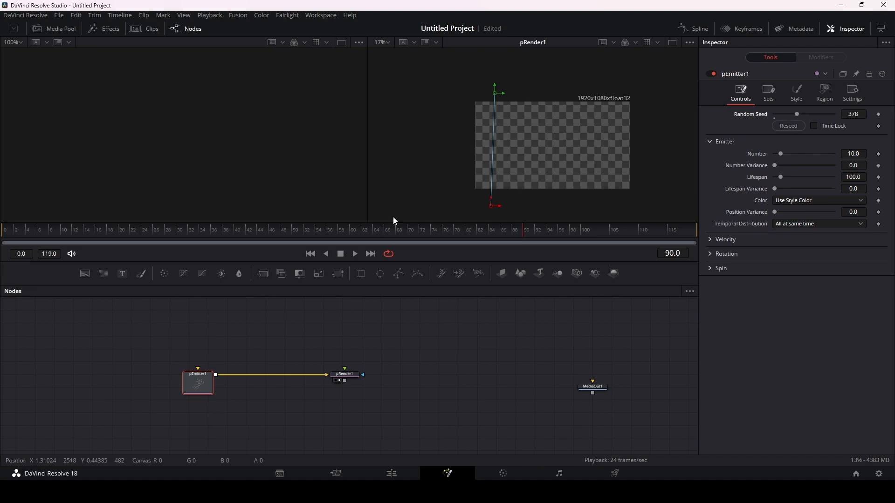
{"action": "left_click_drag", "start_coordinate": [799, 114], "coordinate": [761, 120]}
{"action": "left_click", "coordinate": [789, 126]}
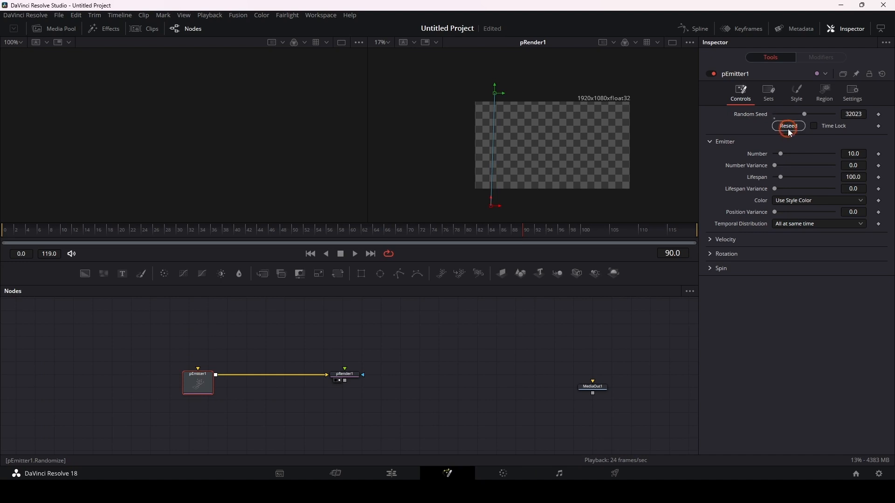
{"action": "left_click", "coordinate": [808, 114]}
{"action": "left_click", "coordinate": [855, 116]}
{"action": "left_click", "coordinate": [775, 118]}
Step: Set pEmitter1's Number Variance to 3.0 and its Lifespan Variance to 5.0
{"action": "left_click_drag", "start_coordinate": [853, 166], "coordinate": [868, 166]}
{"action": "left_click_drag", "start_coordinate": [775, 188], "coordinate": [780, 188]}
{"action": "left_click", "coordinate": [849, 189]}
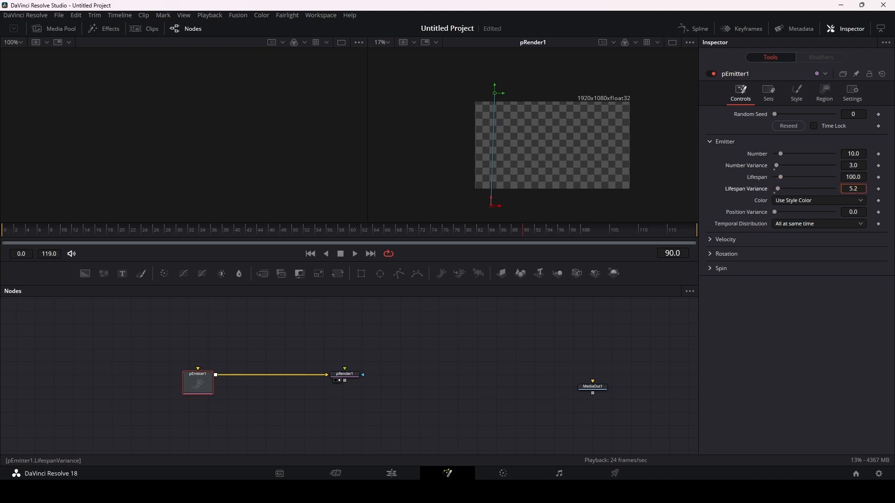
{"action": "key", "text": "Return"}
Step: Check pEmitter1's region type and set the emitter's Color to Use Color from Region
{"action": "left_click", "coordinate": [797, 203]}
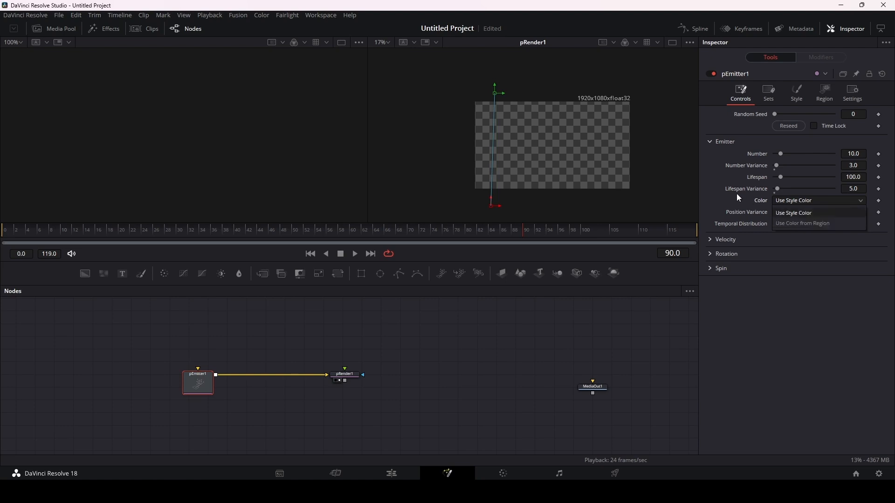
{"action": "left_click", "coordinate": [726, 198]}
{"action": "left_click", "coordinate": [826, 92]}
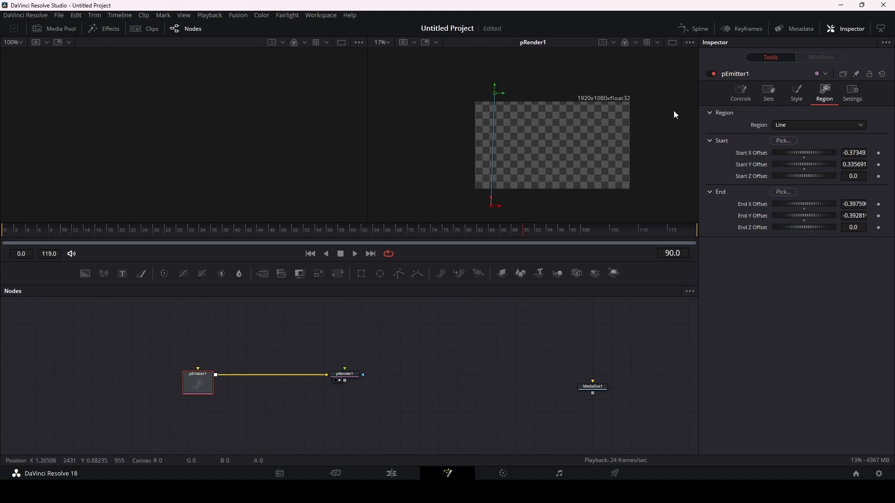
{"action": "left_click", "coordinate": [741, 93]}
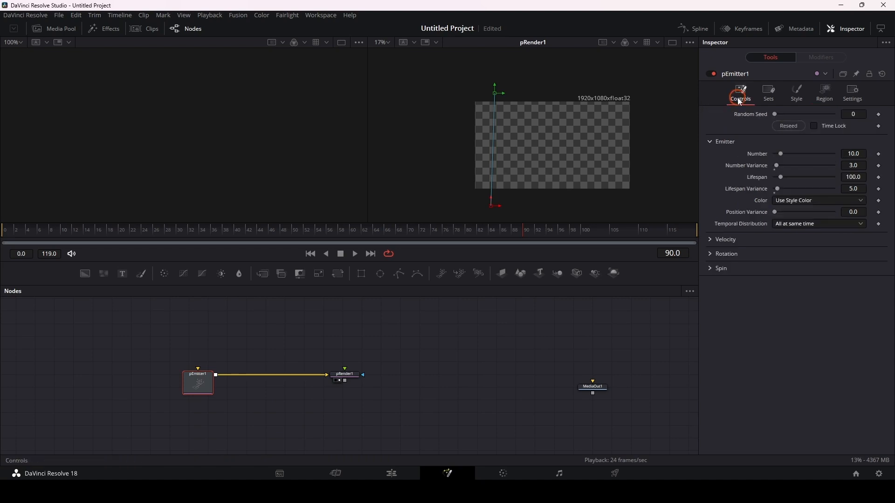
{"action": "left_click", "coordinate": [816, 200]}
{"action": "left_click", "coordinate": [807, 224]}
Step: Add effectPrism_color.png from the media pool to the node graph as a separate node and show it in the first viewer
{"action": "left_click_drag", "start_coordinate": [251, 328], "coordinate": [396, 336]}
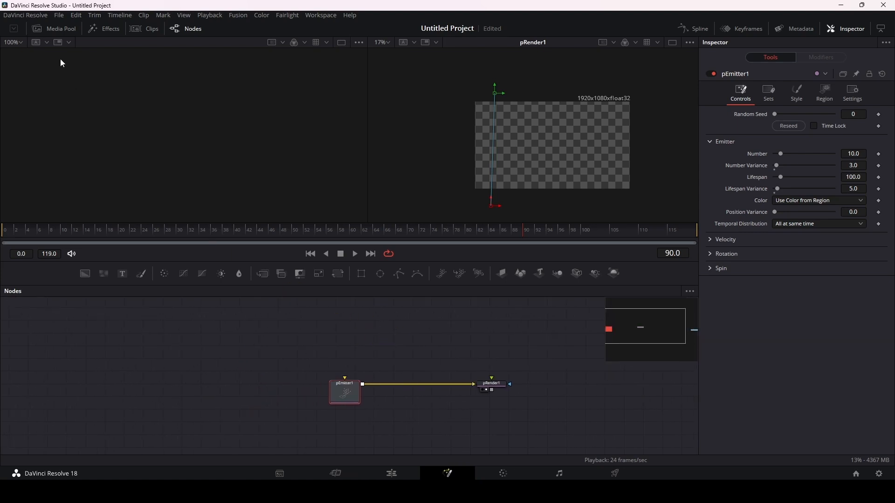
{"action": "left_click", "coordinate": [54, 30]}
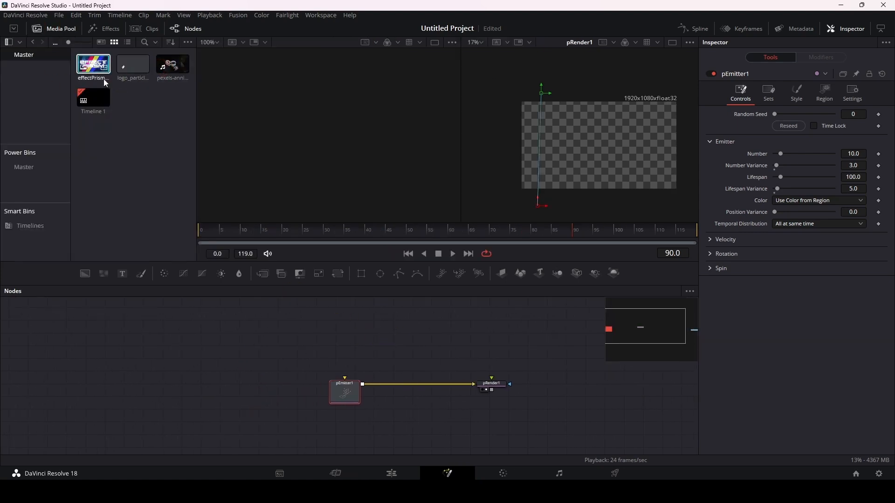
{"action": "left_click_drag", "start_coordinate": [93, 64], "coordinate": [204, 357]}
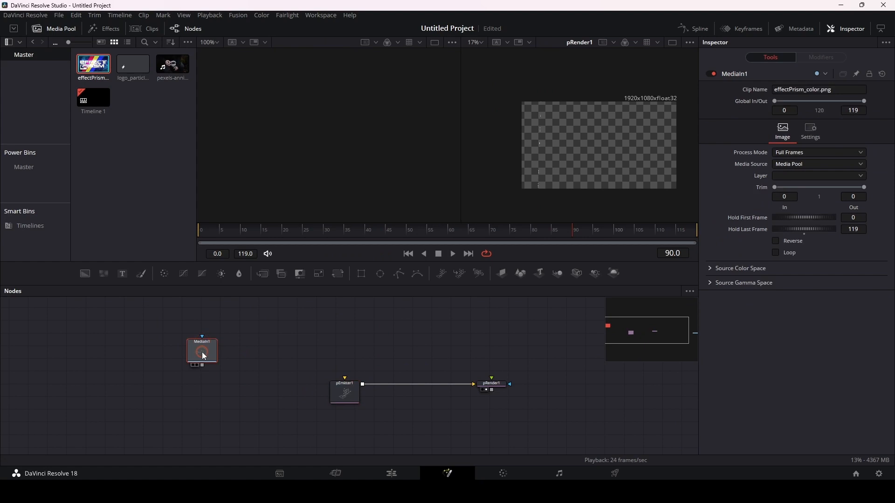
{"action": "key", "text": "1"}
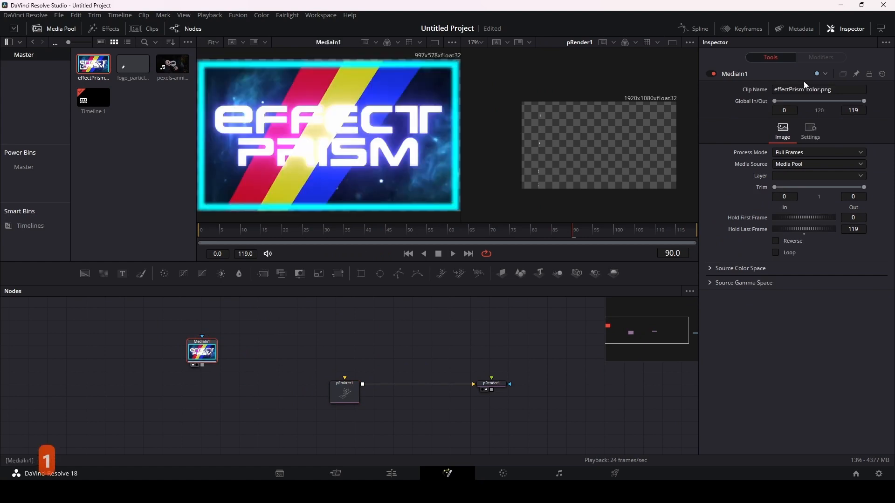
Step: Set pEmitter1's Region to Bitmap and connect MediaIn1 to pEmitter1 as the Region Bitmap
{"action": "left_click", "coordinate": [346, 391]}
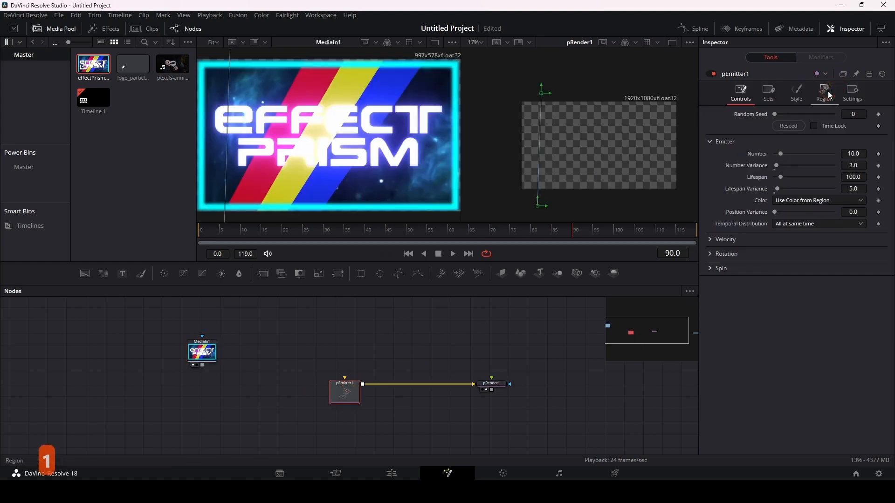
{"action": "left_click", "coordinate": [825, 91]}
{"action": "left_click", "coordinate": [793, 125]}
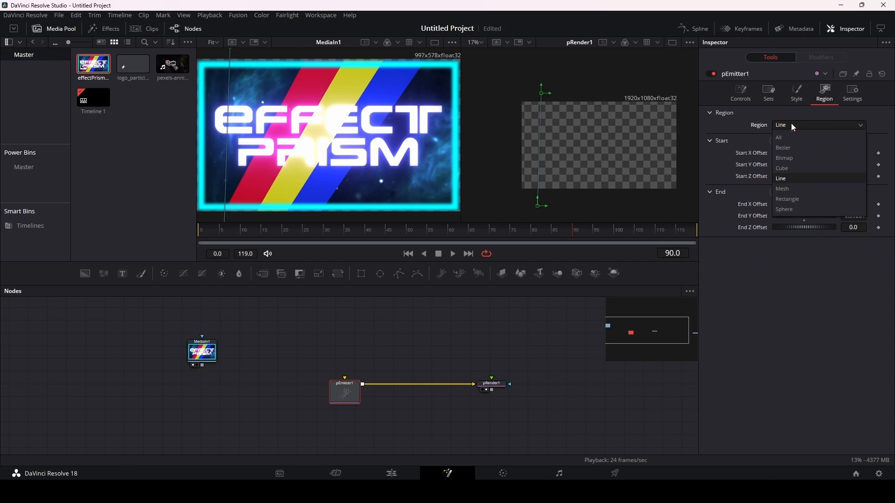
{"action": "left_click", "coordinate": [792, 159]}
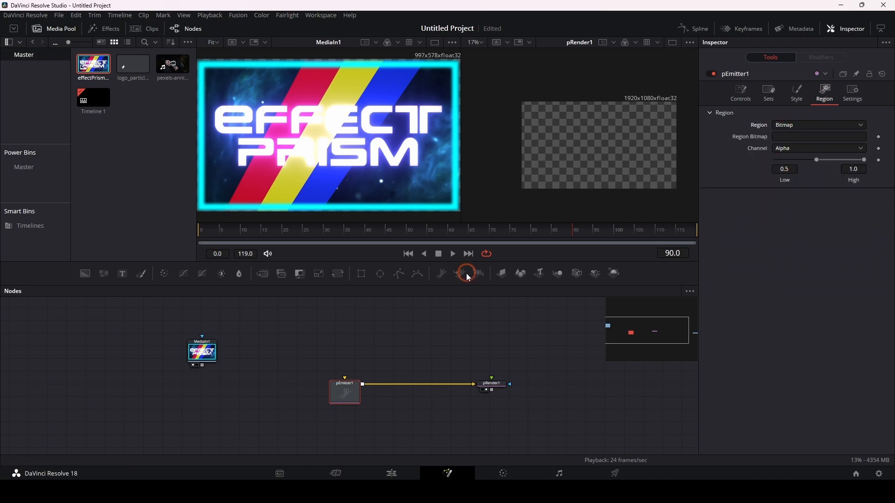
{"action": "left_click_drag", "start_coordinate": [204, 366], "coordinate": [346, 382]}
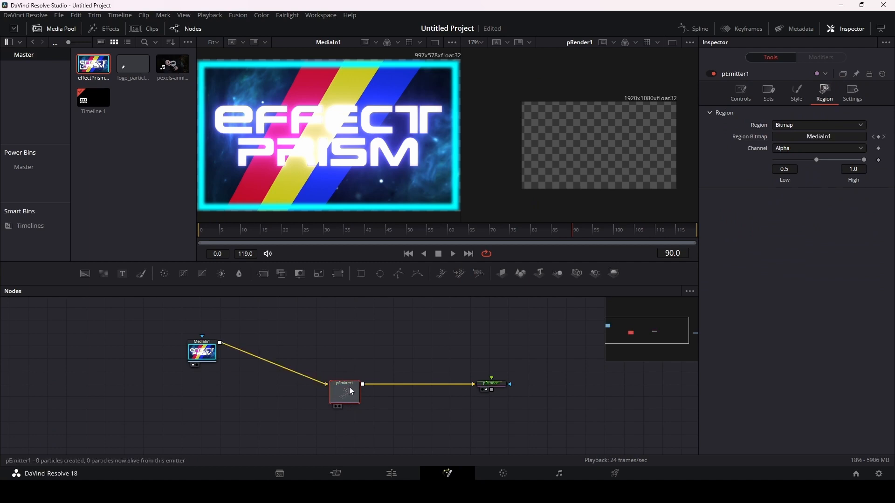
Step: Keep pEmitter1's Color on Use Color from Region, set its Number to 1000, and inspect the rendered particles
{"action": "left_click", "coordinate": [741, 93]}
{"action": "left_click", "coordinate": [804, 205]}
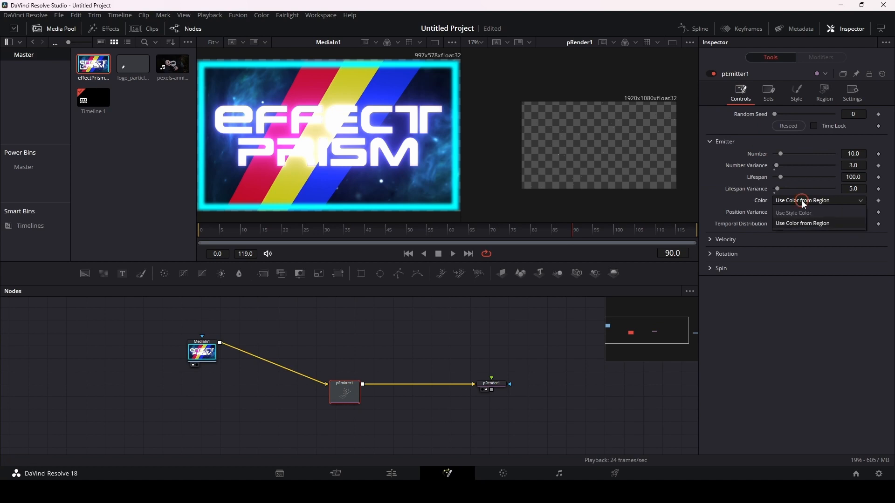
{"action": "left_click", "coordinate": [800, 223]}
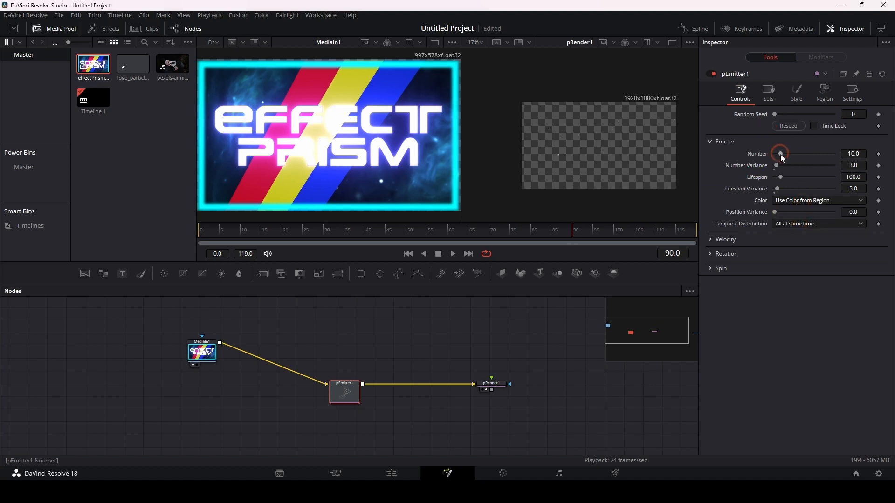
{"action": "left_click_drag", "start_coordinate": [784, 154], "coordinate": [820, 154]}
{"action": "double_click", "coordinate": [852, 152]}
{"action": "type", "text": "1000"}
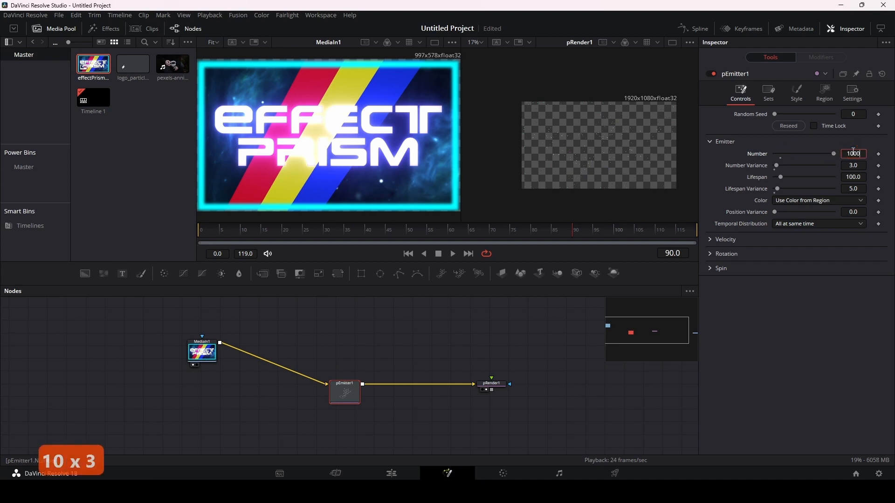
{"action": "key", "text": "Return"}
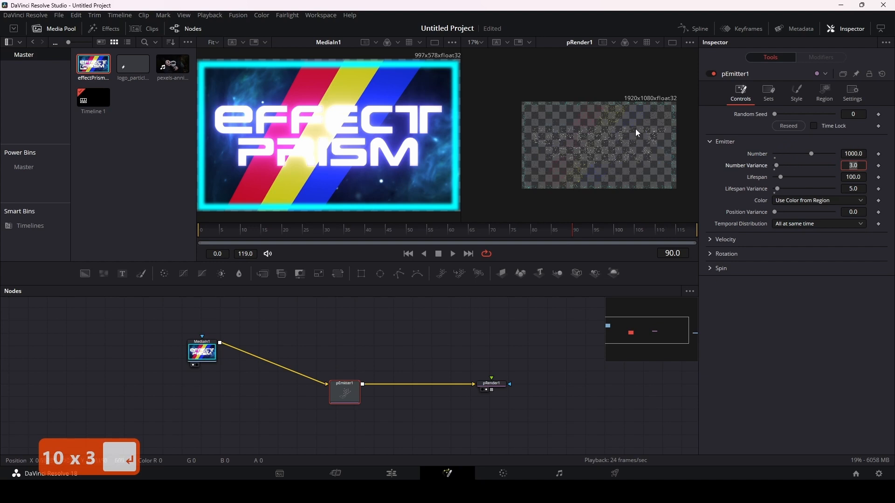
{"action": "scroll", "coordinate": [619, 159], "scroll_direction": "up", "scroll_amount": 2}
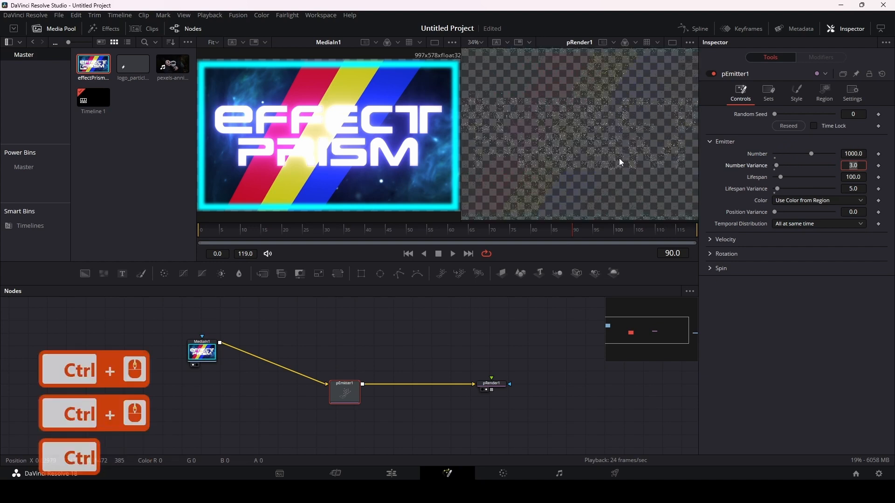
{"action": "scroll", "coordinate": [620, 161], "scroll_direction": "down", "scroll_amount": 1}
{"action": "left_click", "coordinate": [617, 157]}
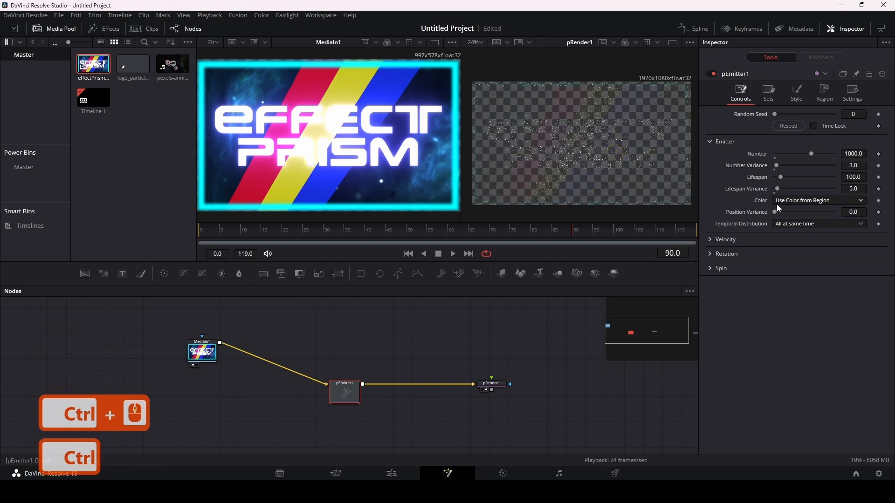
Step: Set pEmitter1's Color back to Use Style Color and leave its Position Variance at 0.0
{"action": "left_click", "coordinate": [818, 203]}
{"action": "left_click", "coordinate": [795, 212]}
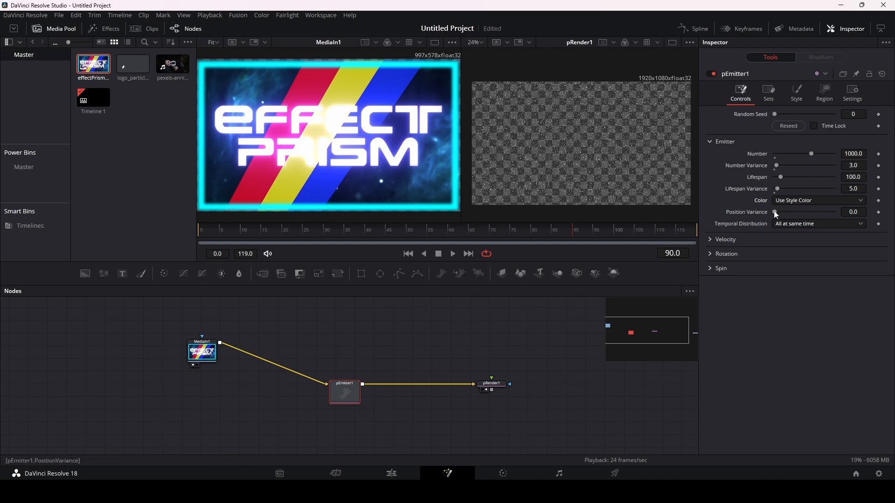
{"action": "mouse_move", "coordinate": [776, 212]}
{"action": "left_mouse_down"}
{"action": "mouse_move", "coordinate": [796, 213]}
{"action": "mouse_move", "coordinate": [772, 215]}
{"action": "left_mouse_up"}
Step: Disconnect MediaIn1 from pEmitter1 and set the emitter's Region back to Line
{"action": "left_click", "coordinate": [824, 92]}
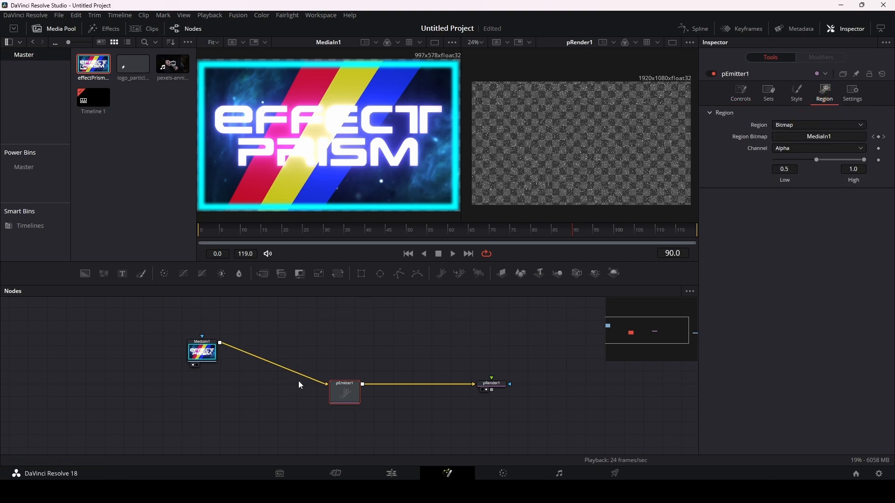
{"action": "left_click_drag", "start_coordinate": [322, 384], "coordinate": [298, 387]}
{"action": "left_click", "coordinate": [807, 125]}
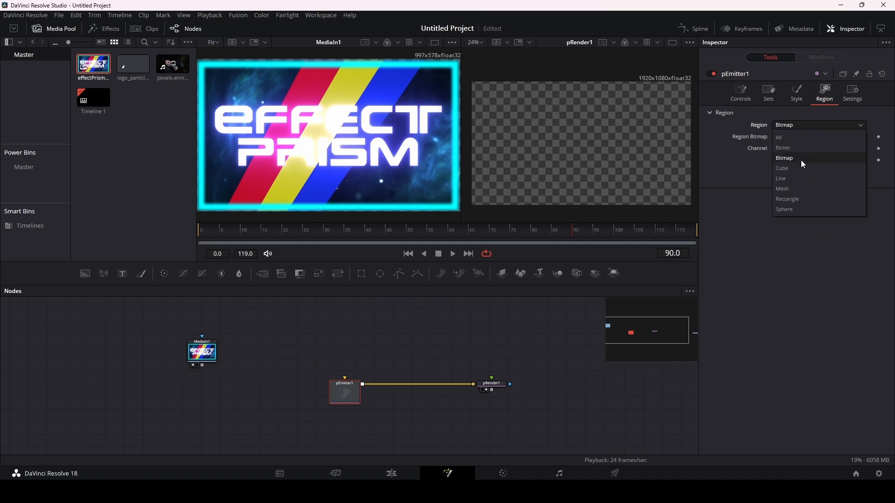
{"action": "left_click", "coordinate": [794, 179]}
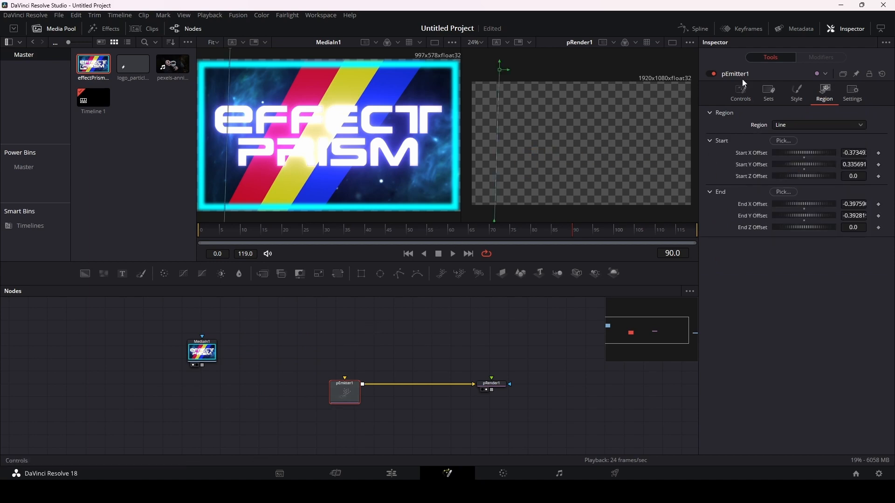
Step: Try a Position Variance of 0.0693 on pEmitter1, reset it to 0.0, and settle on 0.0079
{"action": "left_click", "coordinate": [741, 93]}
{"action": "left_click_drag", "start_coordinate": [776, 211], "coordinate": [816, 211]}
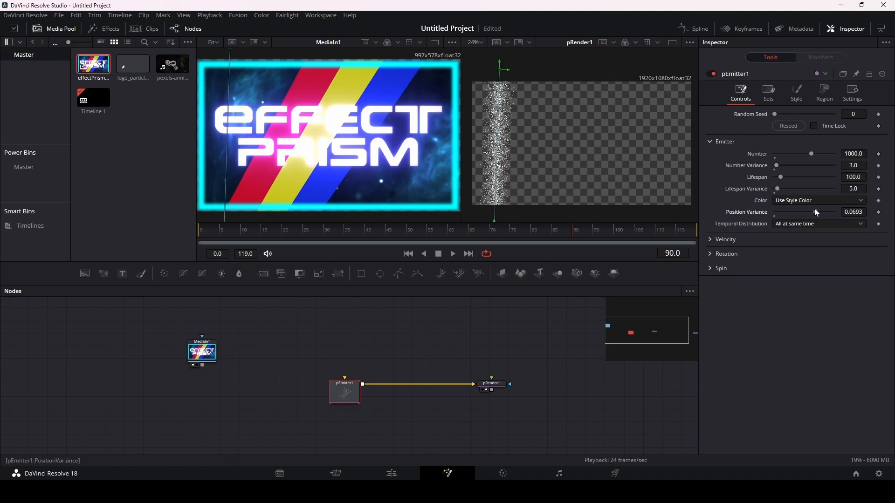
{"action": "left_click_drag", "start_coordinate": [816, 212], "coordinate": [775, 214]}
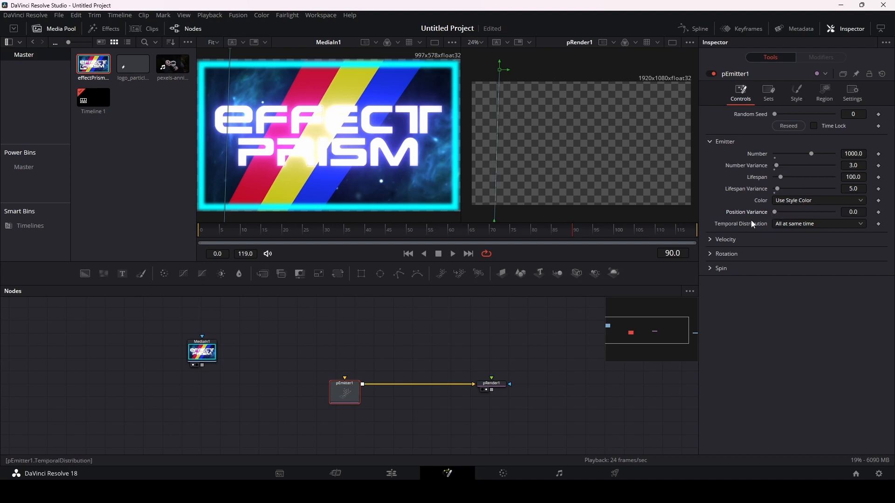
{"action": "left_click_drag", "start_coordinate": [777, 212], "coordinate": [781, 212]}
Step: Try the Randomly distributed and Equally distributed Temporal Distribution options for pEmitter1 and return to All at same time
{"action": "left_click", "coordinate": [806, 225]}
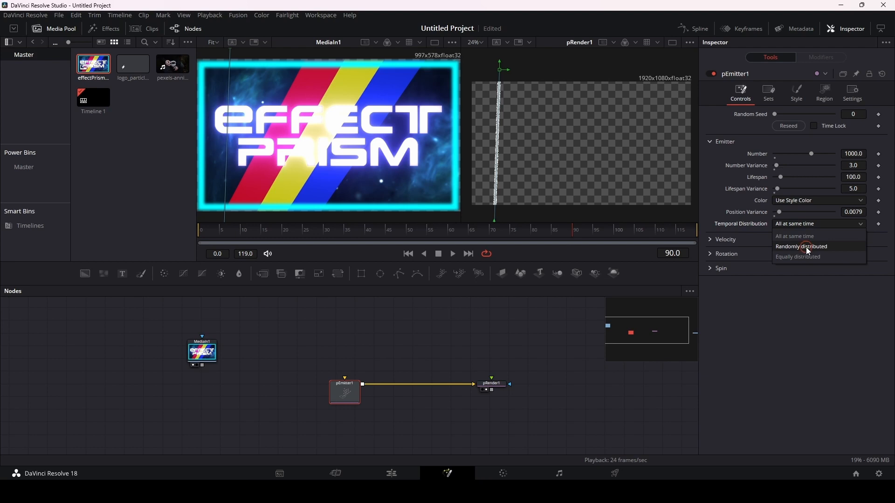
{"action": "left_click", "coordinate": [808, 247]}
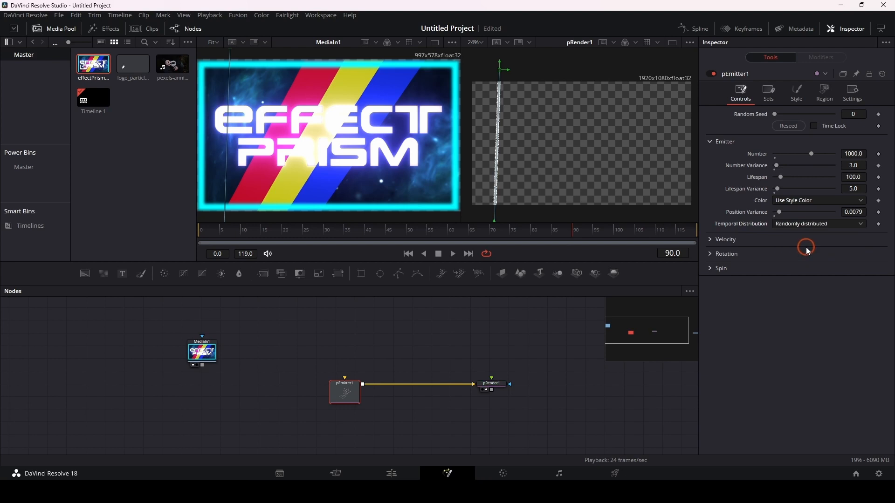
{"action": "left_click", "coordinate": [805, 223]}
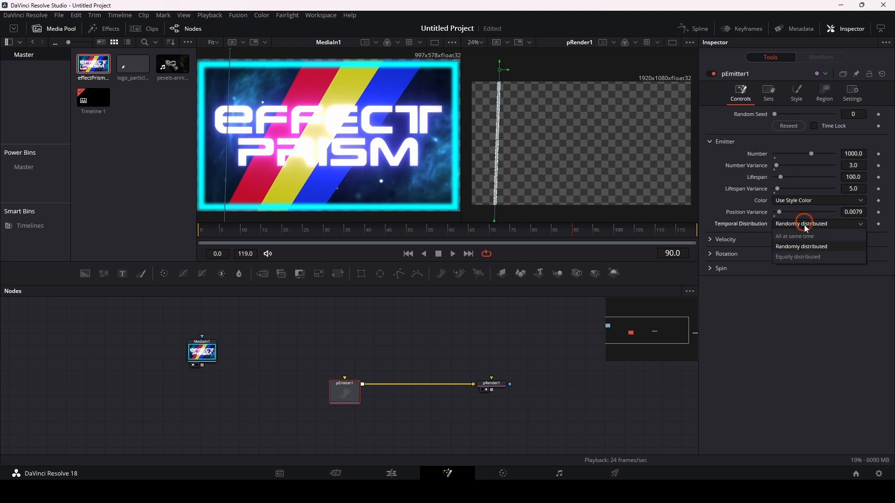
{"action": "left_click", "coordinate": [800, 257]}
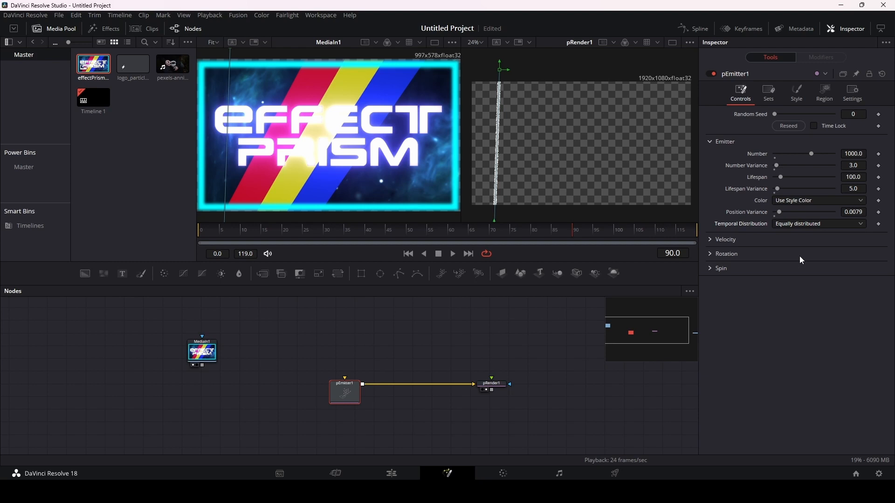
{"action": "left_click", "coordinate": [809, 227]}
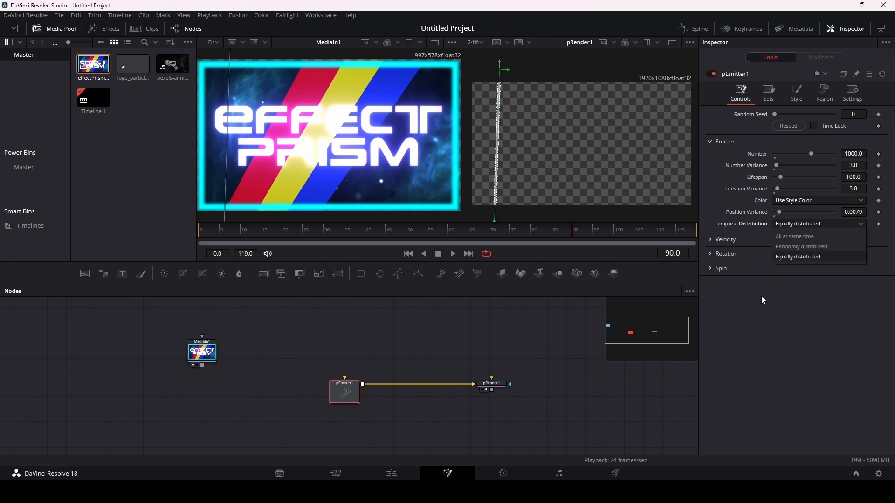
{"action": "left_click", "coordinate": [796, 236]}
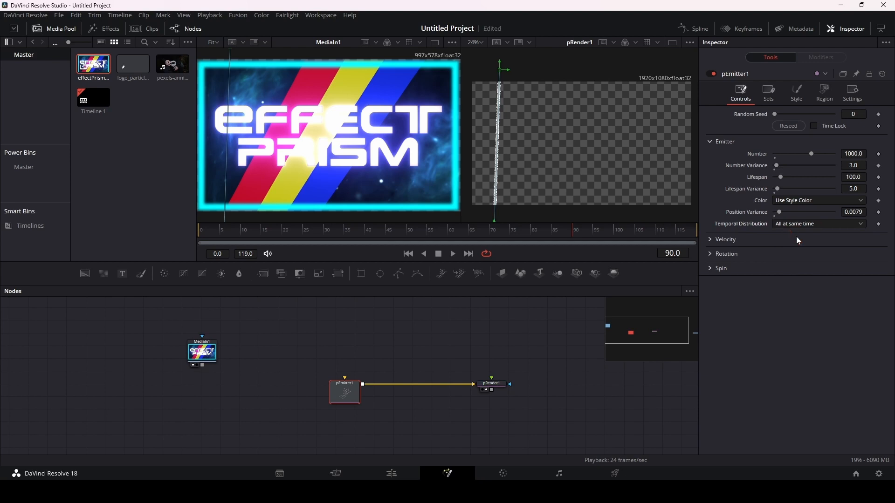
Step: Collapse pEmitter1's Emitter settings, expand the Velocity settings, and set Velocity to 0.003
{"action": "left_click", "coordinate": [709, 141]}
{"action": "left_click", "coordinate": [710, 158]}
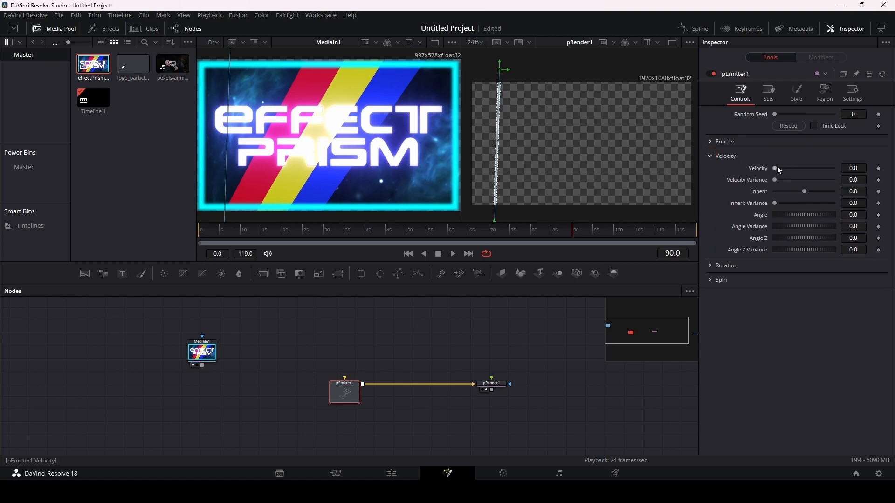
{"action": "left_click", "coordinate": [852, 168]}
{"action": "type", "text": "0.003"}
{"action": "key", "text": "Return"}
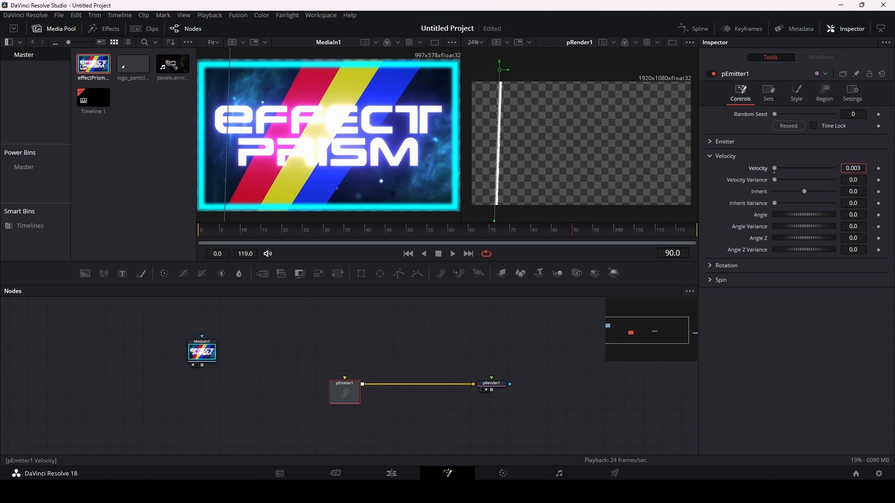
Step: Set pEmitter1's Velocity to 0.027, play back the particles, and move the playhead to frame 100
{"action": "left_click_drag", "start_coordinate": [854, 168], "coordinate": [865, 168]}
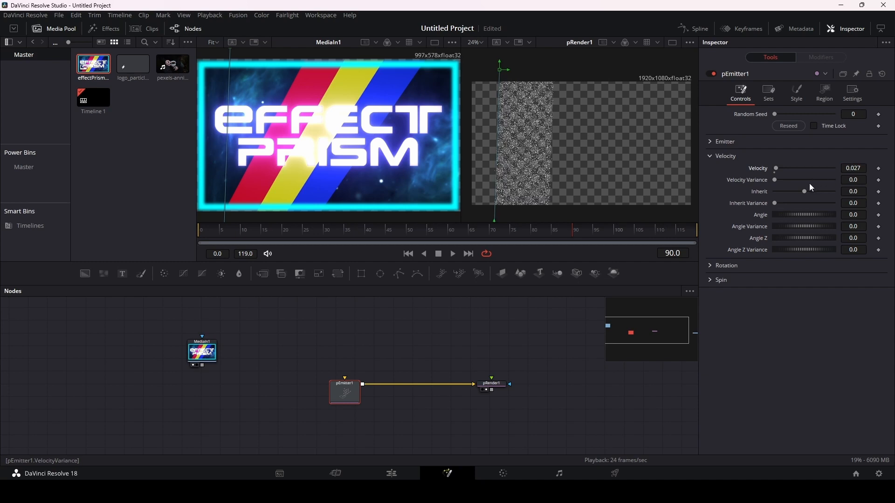
{"action": "left_click", "coordinate": [453, 254]}
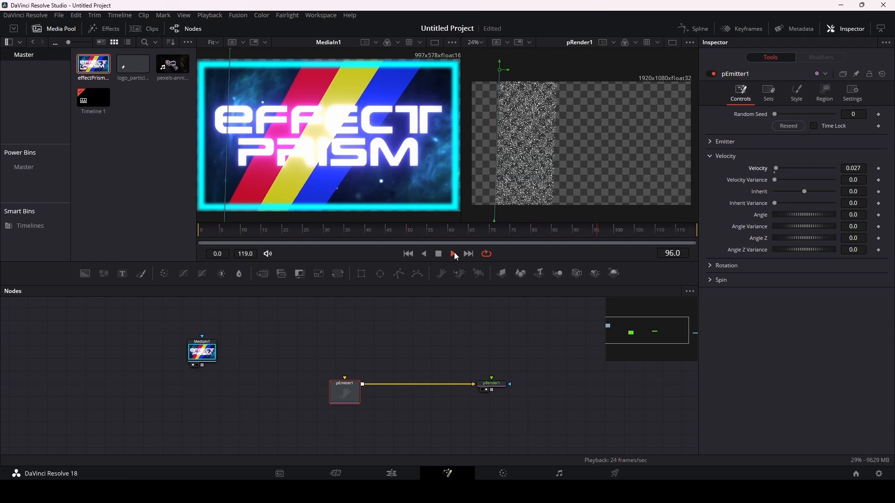
{"action": "key", "text": "space"}
{"action": "key", "text": "space"}
{"action": "left_click", "coordinate": [612, 231]}
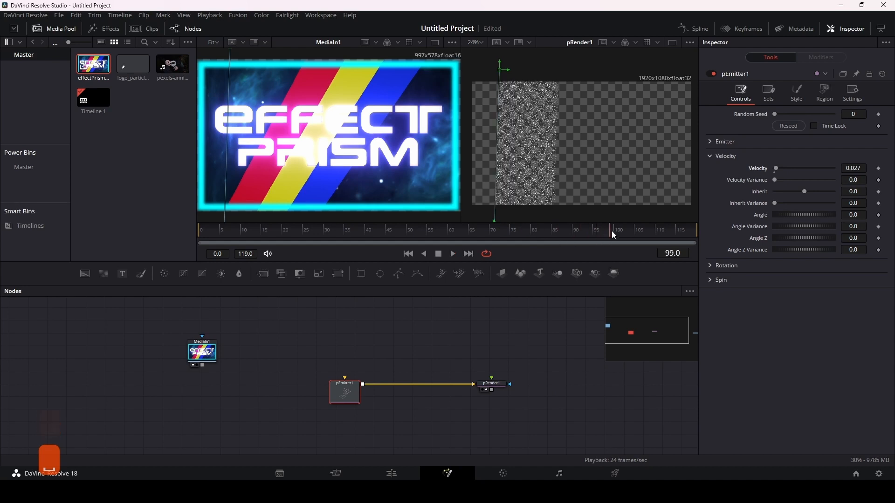
{"action": "mouse_move", "coordinate": [610, 231]}
{"action": "left_mouse_down"}
{"action": "mouse_move", "coordinate": [628, 233]}
{"action": "mouse_move", "coordinate": [618, 237]}
{"action": "left_mouse_up"}
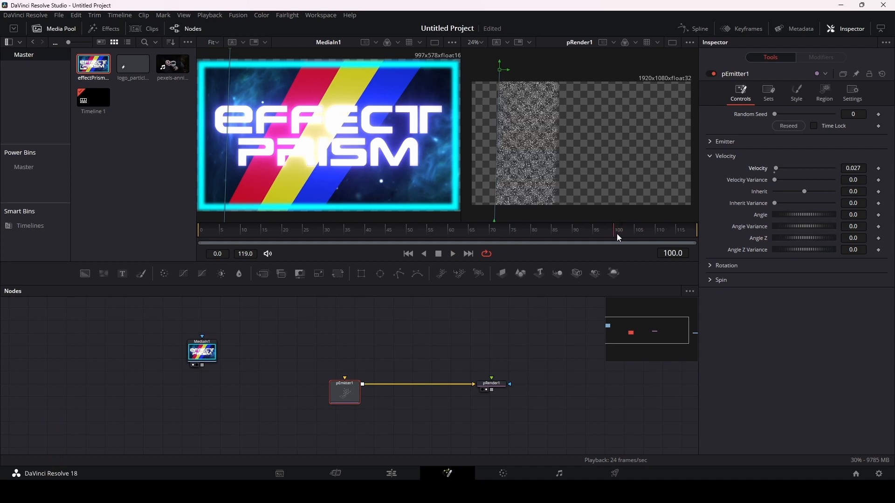
Step: Expand pEmitter1's Emitter settings and examine the particles around frame 100 and in playback against the Lifespan values
{"action": "left_click", "coordinate": [717, 141]}
{"action": "left_click", "coordinate": [844, 156]}
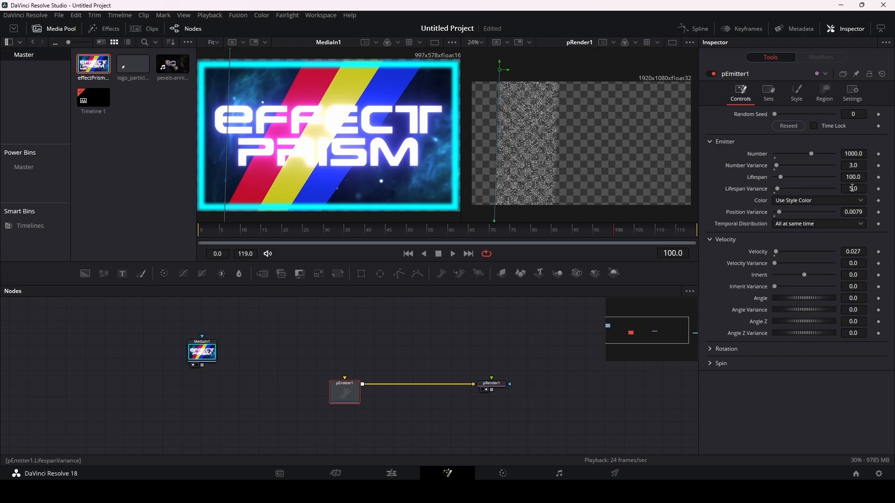
{"action": "left_click", "coordinate": [620, 232]}
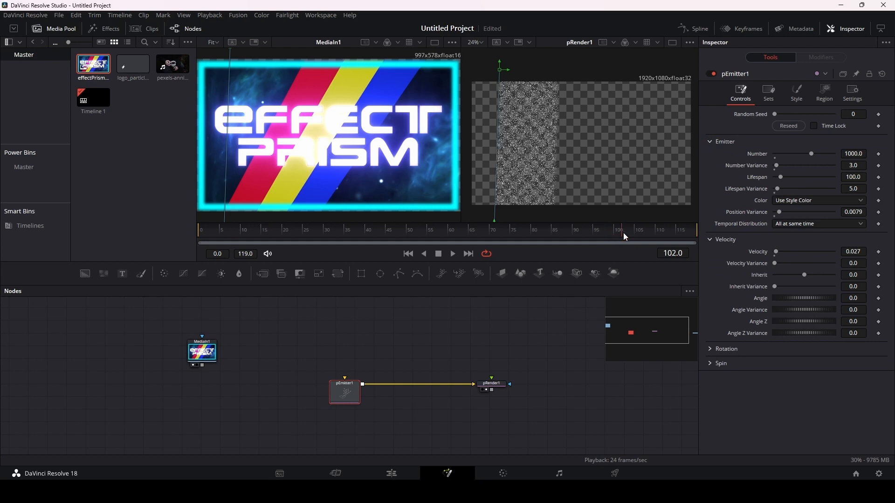
{"action": "left_click", "coordinate": [617, 234]}
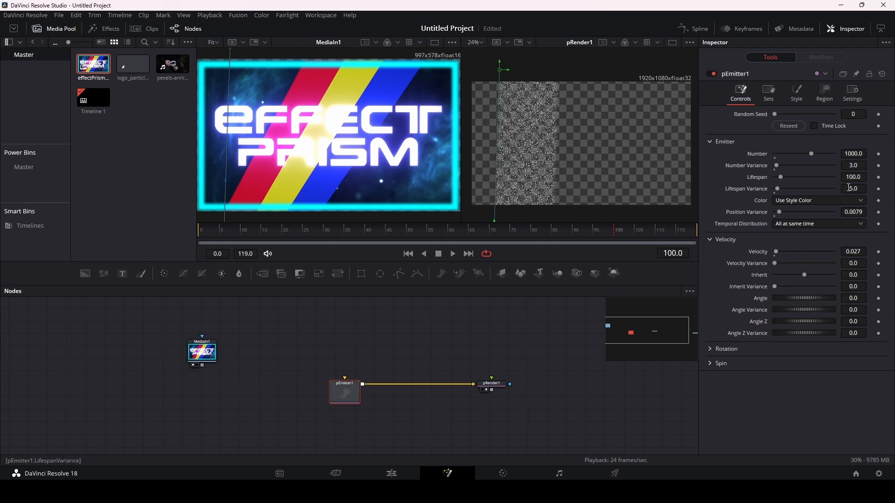
{"action": "key", "text": "space"}
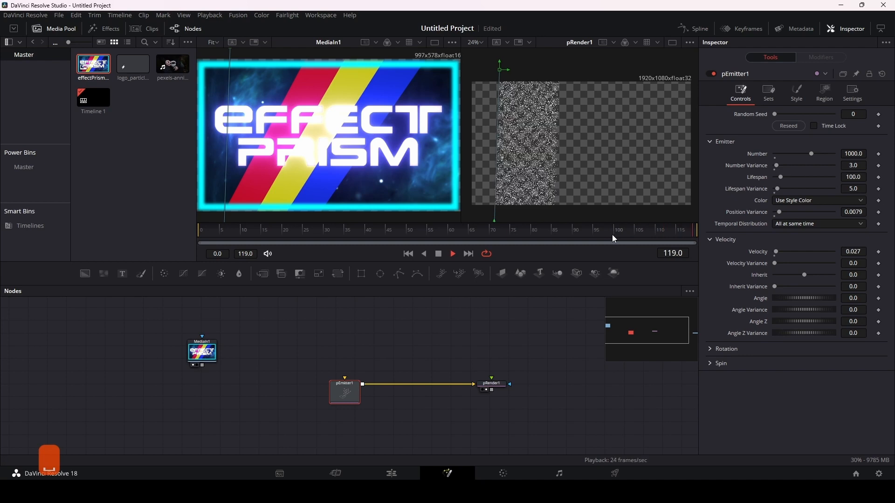
{"action": "key", "text": "space"}
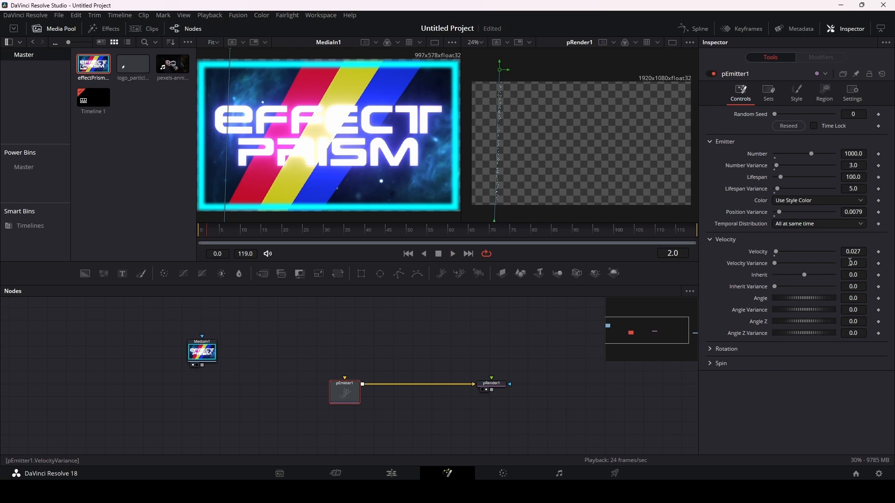
Step: Try a Velocity Variance of 0.01 on pEmitter1 and preview the particle playback
{"action": "left_click", "coordinate": [851, 263]}
{"action": "type", "text": "0.006"}
{"action": "left_click_drag", "start_coordinate": [852, 263], "coordinate": [854, 263]}
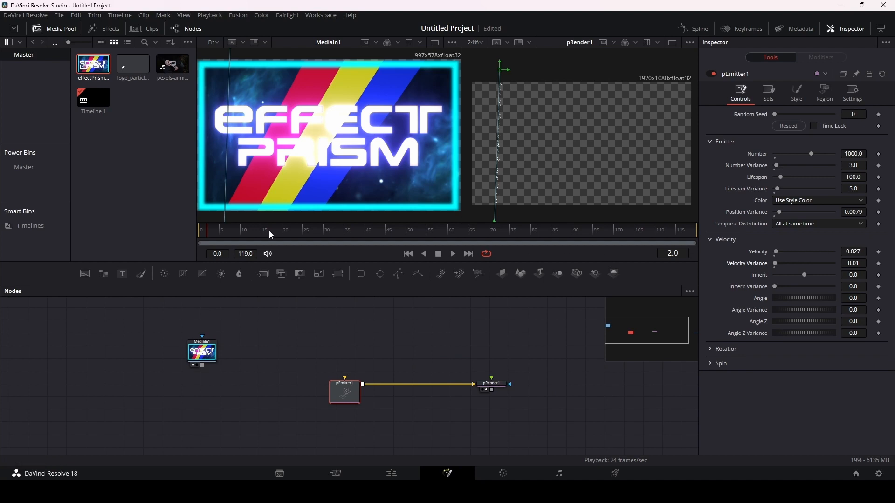
{"action": "left_click", "coordinate": [453, 254]}
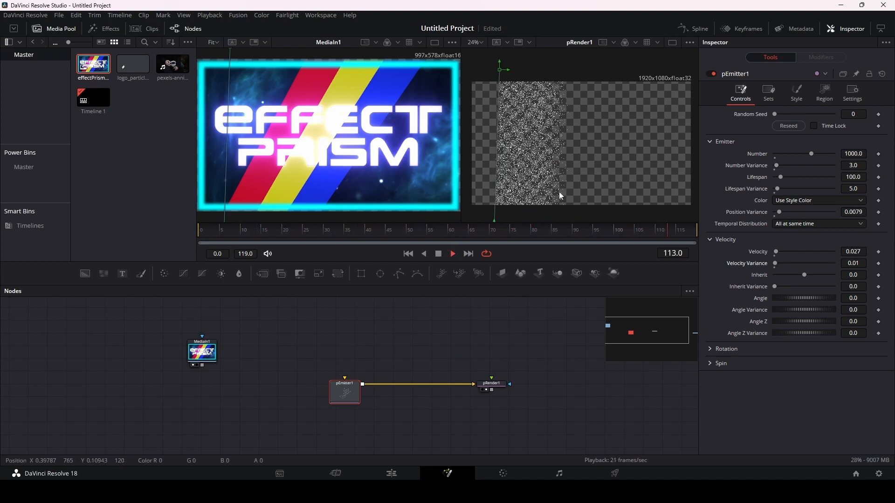
{"action": "key", "text": "space"}
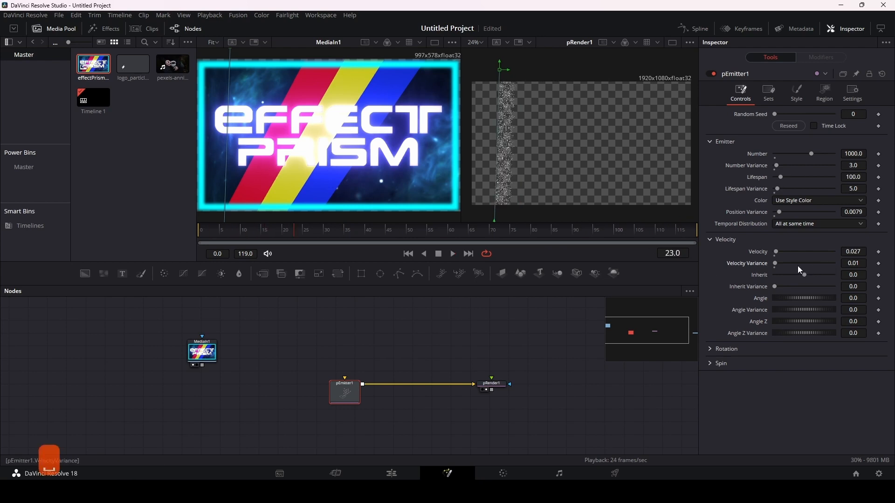
Step: Try a Velocity Variance of 0.151 on pEmitter1 and play back the wider particle spread
{"action": "left_click", "coordinate": [852, 263]}
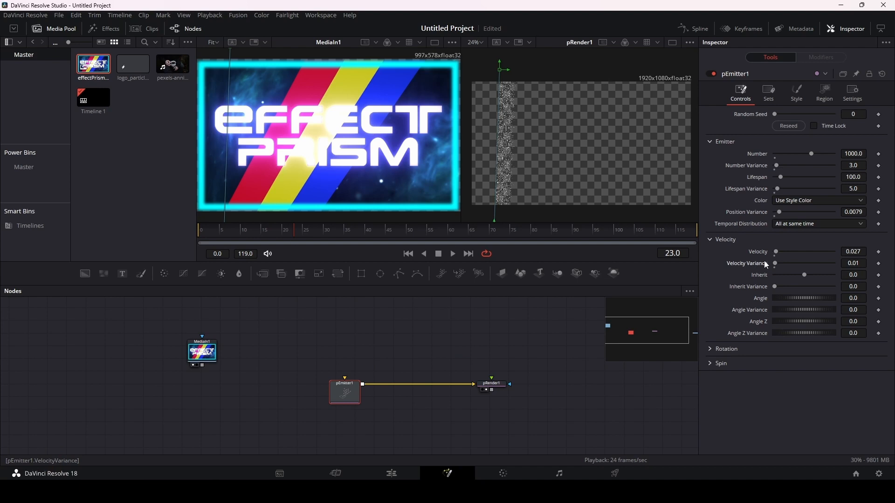
{"action": "left_click", "coordinate": [854, 264]}
{"action": "type", "text": "0.07"}
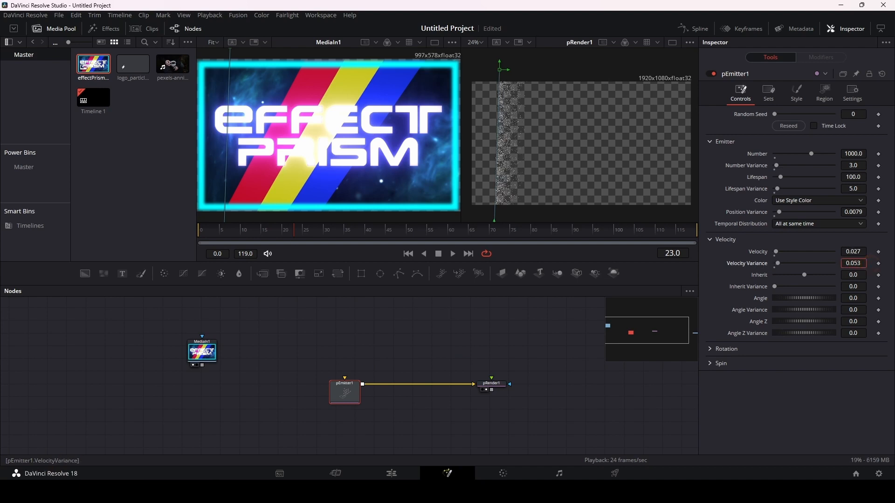
{"action": "key", "text": "Return"}
{"action": "left_click_drag", "start_coordinate": [853, 263], "coordinate": [891, 264]}
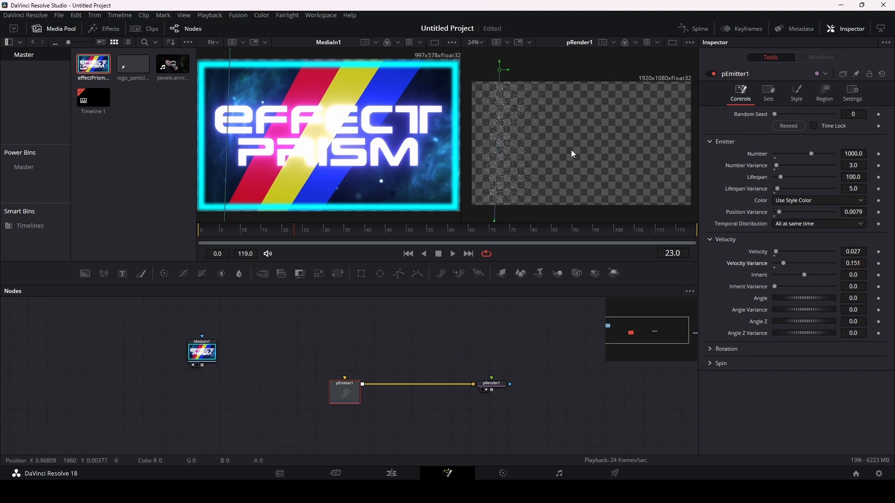
{"action": "key", "text": "space"}
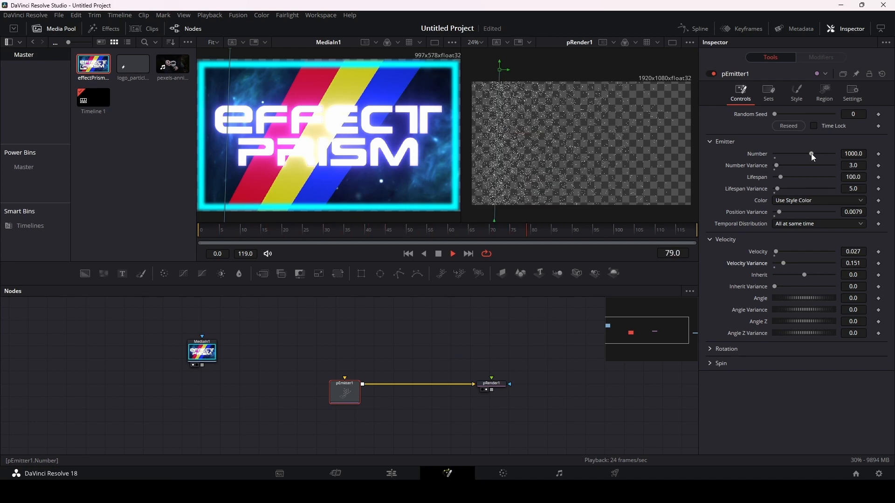
{"action": "key", "text": "space"}
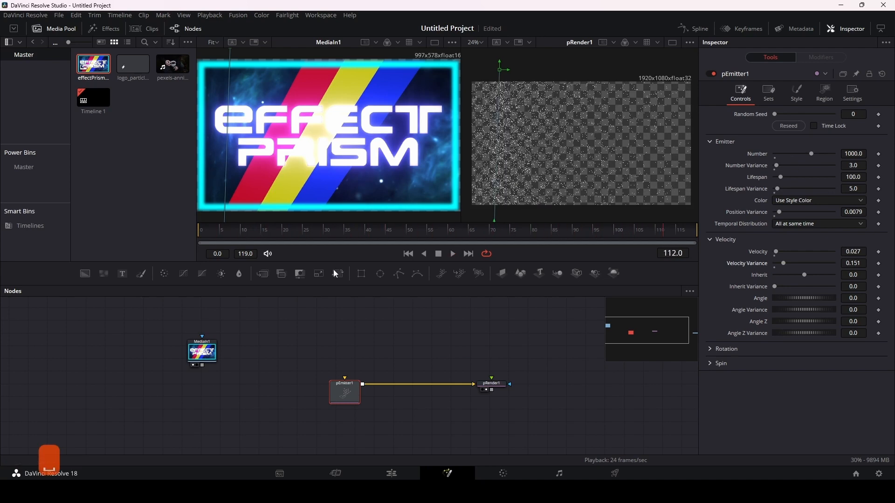
Step: Remove MediaIn1 from the viewers to show only pRender1, reselect pEmitter1, and preview the particles
{"action": "left_click", "coordinate": [197, 361], "text": "ctrl"}
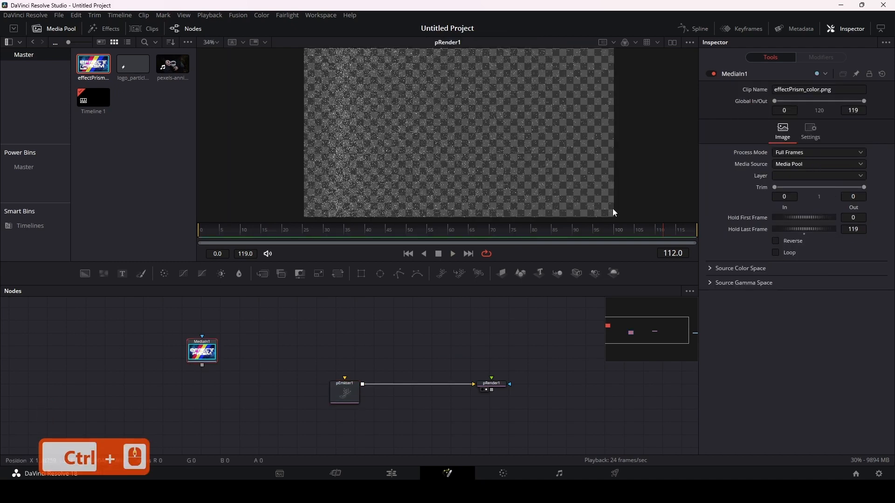
{"action": "left_click", "coordinate": [345, 402]}
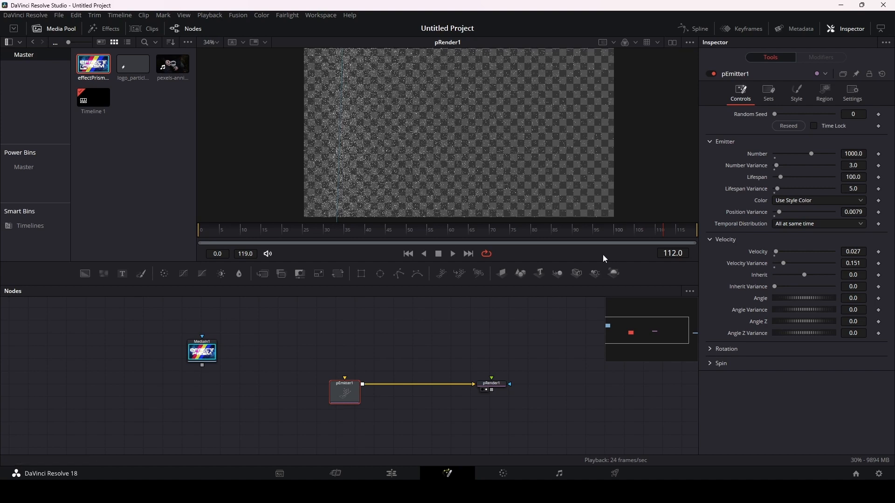
{"action": "key", "text": "space"}
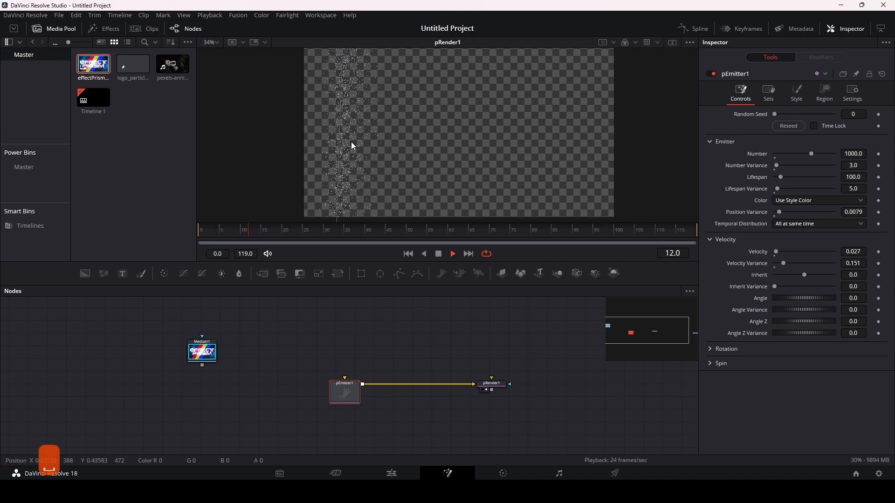
{"action": "key", "text": "space"}
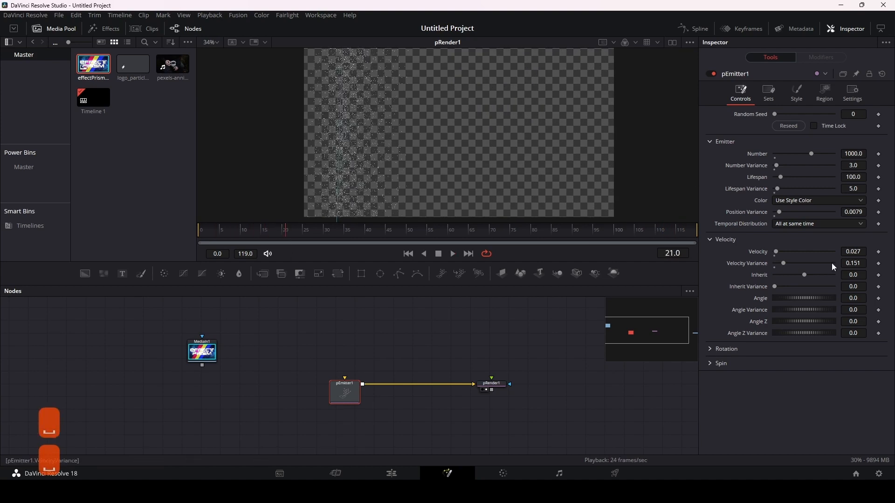
Step: Lower pEmitter1's Velocity Variance to 0.009 and play back the particles
{"action": "left_click_drag", "start_coordinate": [857, 264], "coordinate": [791, 264]}
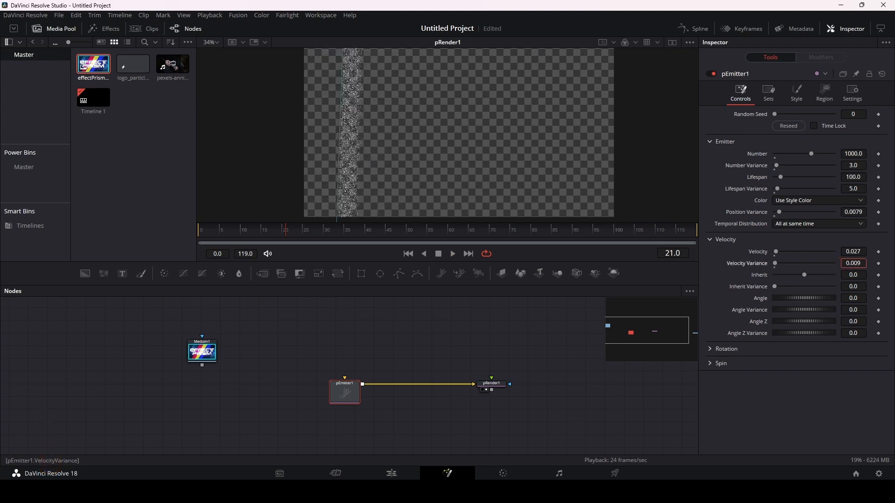
{"action": "key", "text": "space"}
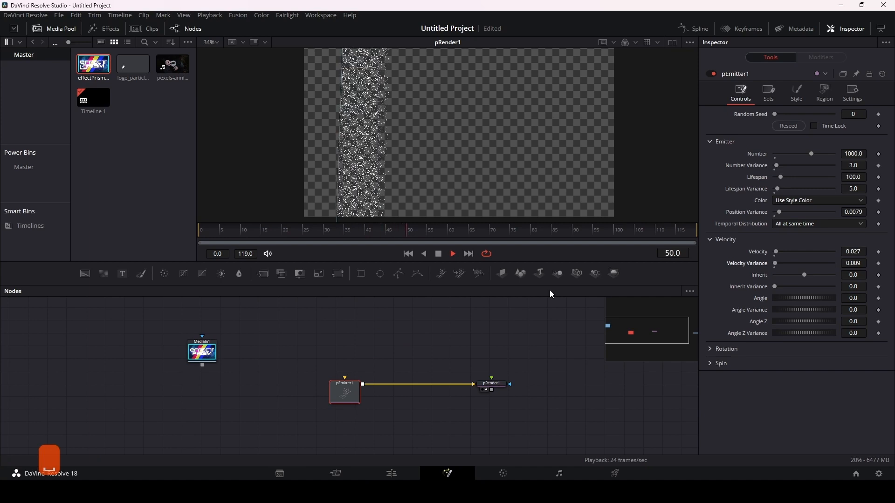
{"action": "key", "text": "space"}
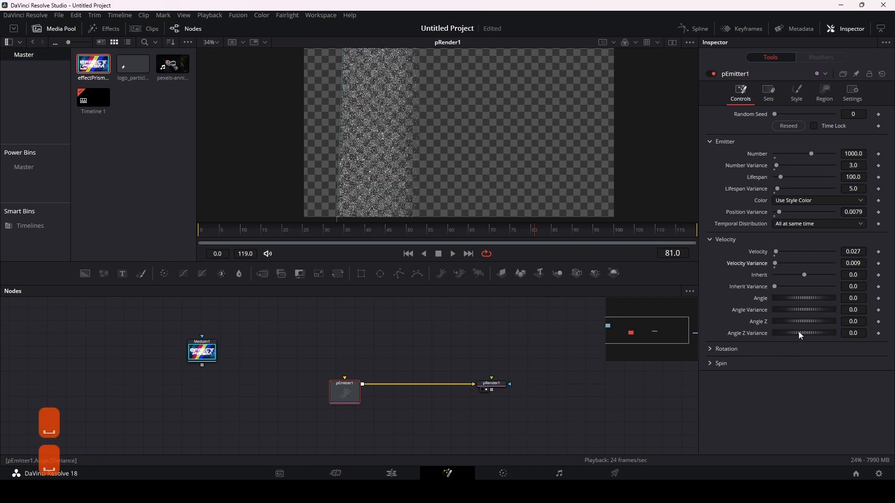
Step: Try an Angle of 125.2 with an Angle Variance of 60 on pEmitter1 and preview the particles' direction
{"action": "left_click", "coordinate": [797, 298]}
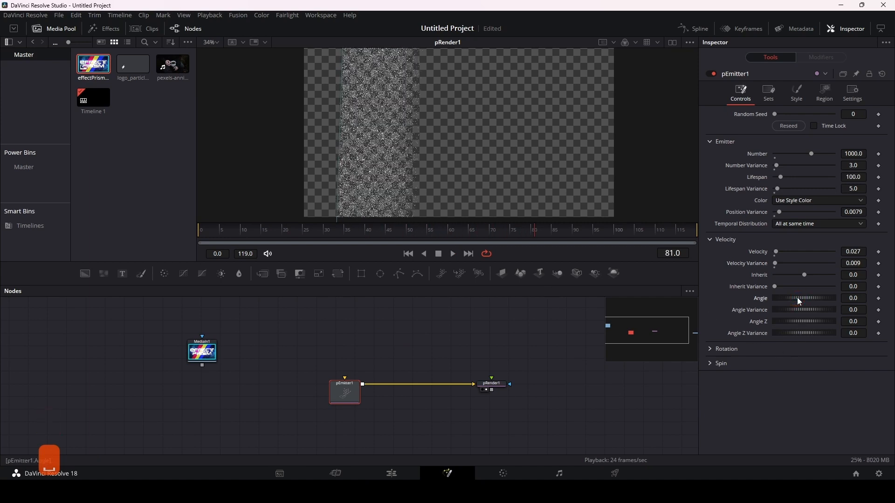
{"action": "left_click_drag", "start_coordinate": [798, 298], "coordinate": [820, 297]}
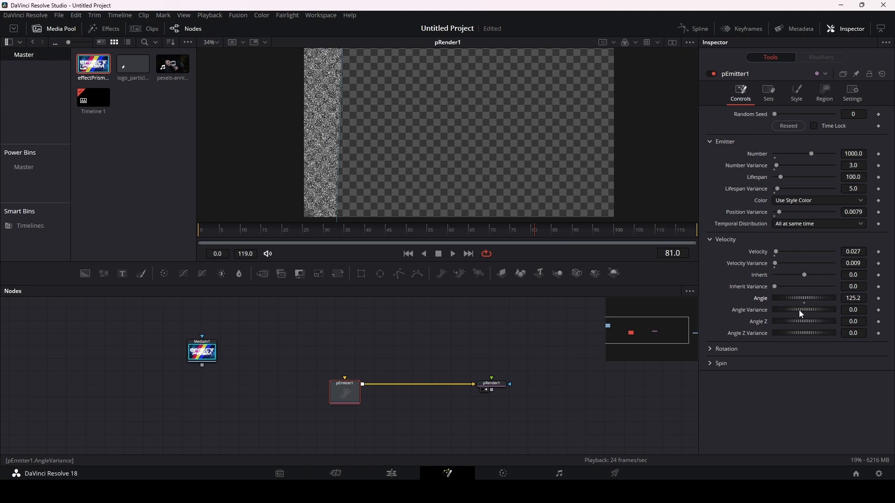
{"action": "left_click_drag", "start_coordinate": [800, 310], "coordinate": [811, 311]}
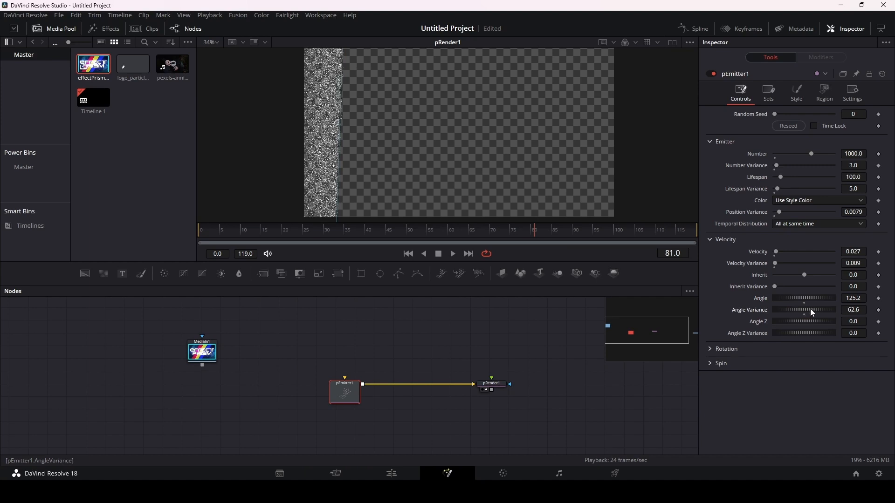
{"action": "left_click", "coordinate": [856, 310]}
{"action": "type", "text": "60"}
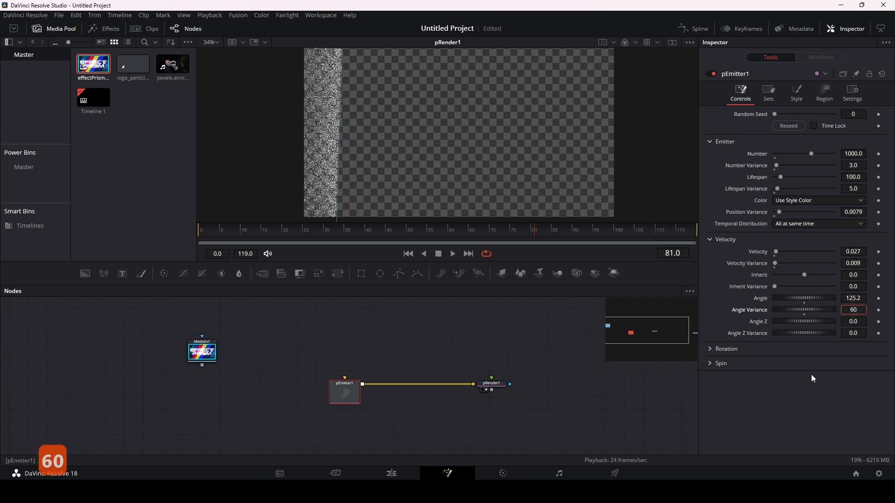
{"action": "left_click", "coordinate": [817, 317]}
{"action": "left_click", "coordinate": [820, 294]}
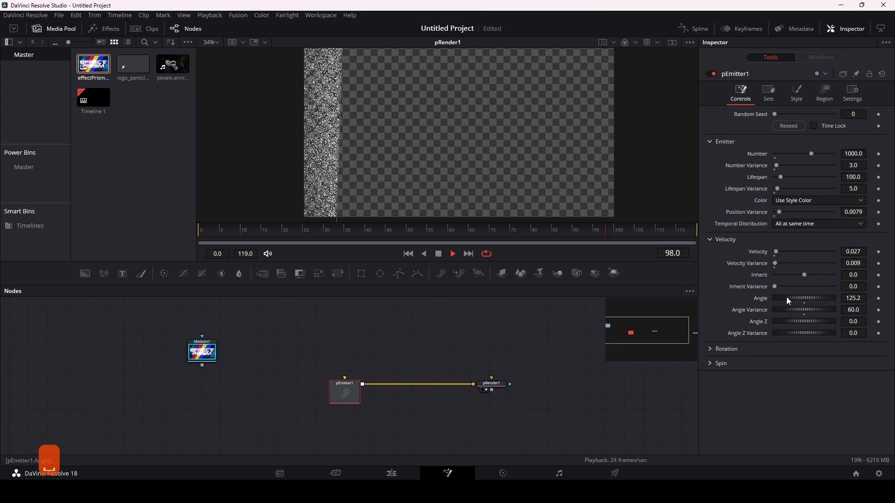
{"action": "key", "text": "space"}
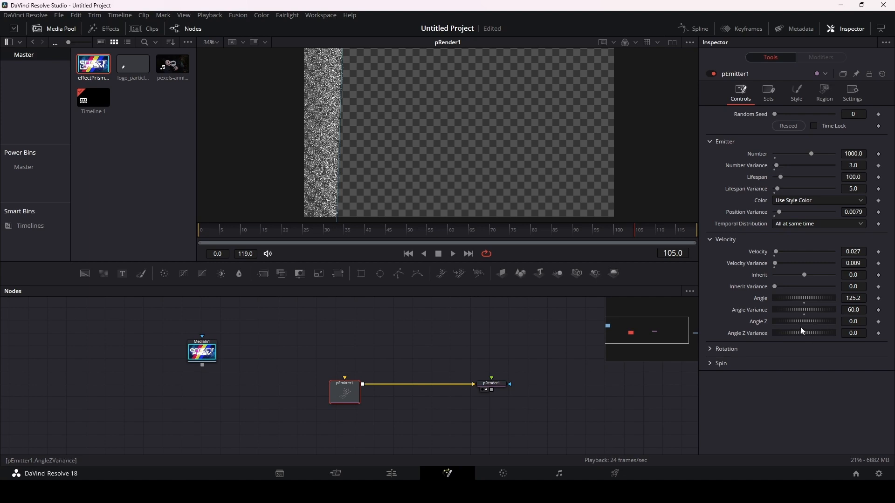
Step: Move the lower and upper end points of the emitter's line region near the frame's centre to form a vertical line
{"action": "left_click_drag", "start_coordinate": [439, 159], "coordinate": [463, 136]}
{"action": "left_click_drag", "start_coordinate": [420, 209], "coordinate": [416, 166]}
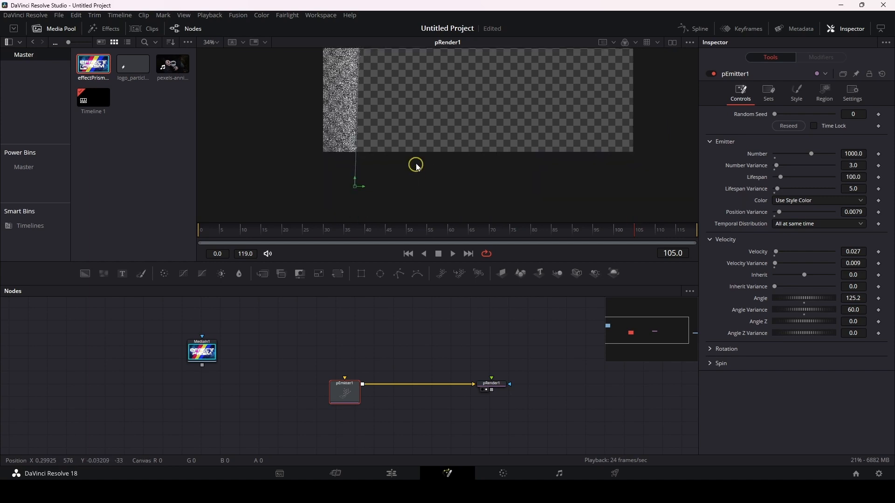
{"action": "left_click_drag", "start_coordinate": [356, 188], "coordinate": [457, 184]}
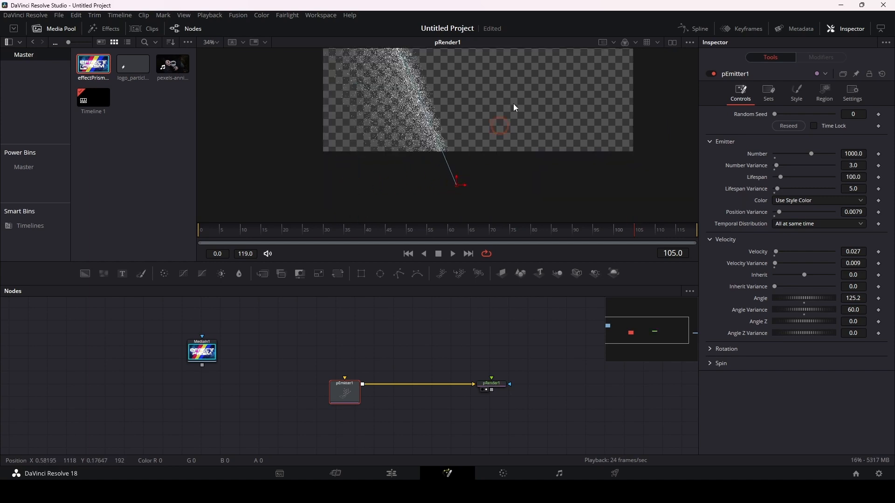
{"action": "left_click_drag", "start_coordinate": [517, 105], "coordinate": [512, 202]}
{"action": "left_click_drag", "start_coordinate": [360, 58], "coordinate": [452, 60]}
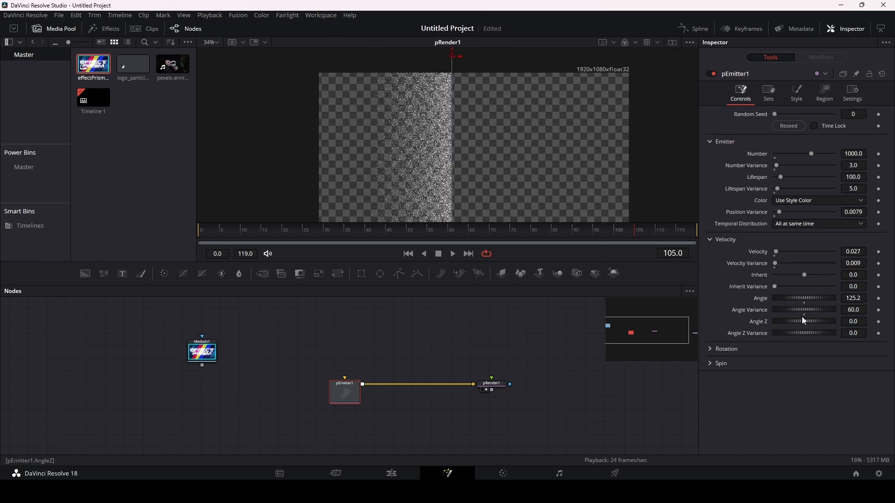
Step: Reset pEmitter1's Angle Variance and Angle to 0.0 and play back the particles
{"action": "double_click", "coordinate": [807, 308]}
{"action": "double_click", "coordinate": [805, 298]}
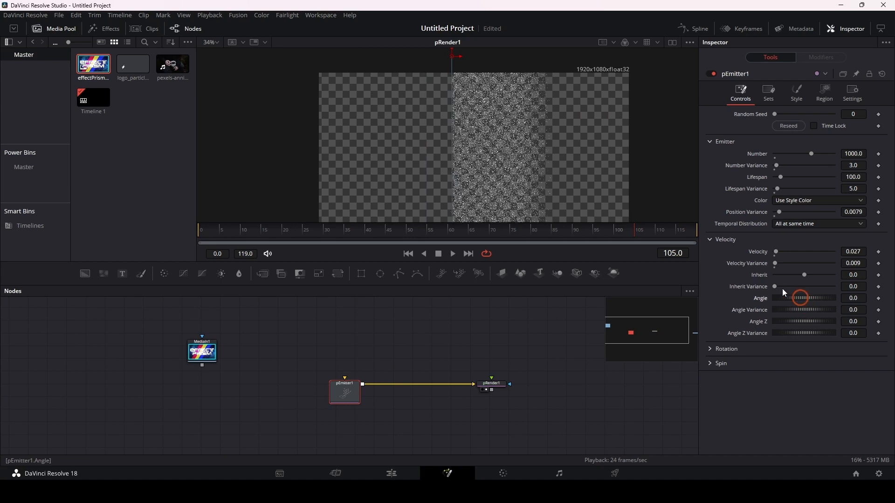
{"action": "key", "text": "space"}
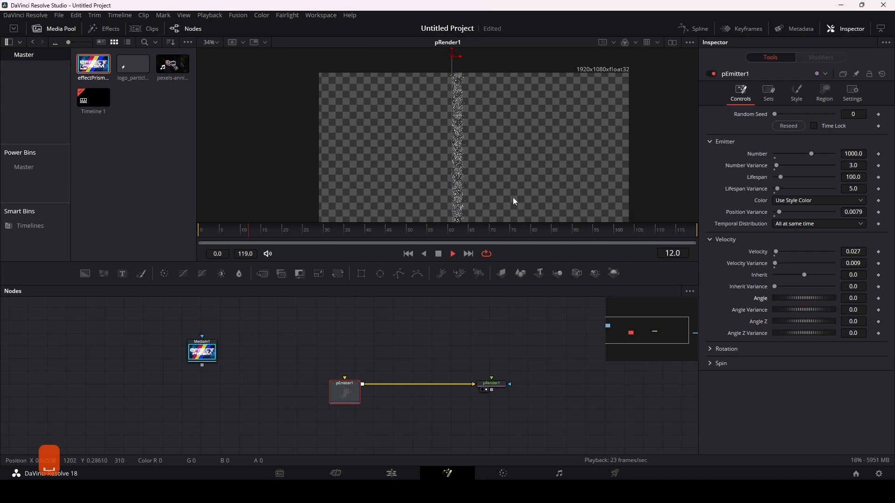
Step: Preview the particles, try an Angle Z of 36.5 with an Angle Z Variance of 31.3 on pEmitter1, and reset both
{"action": "key", "text": "space"}
{"action": "key", "text": "space"}
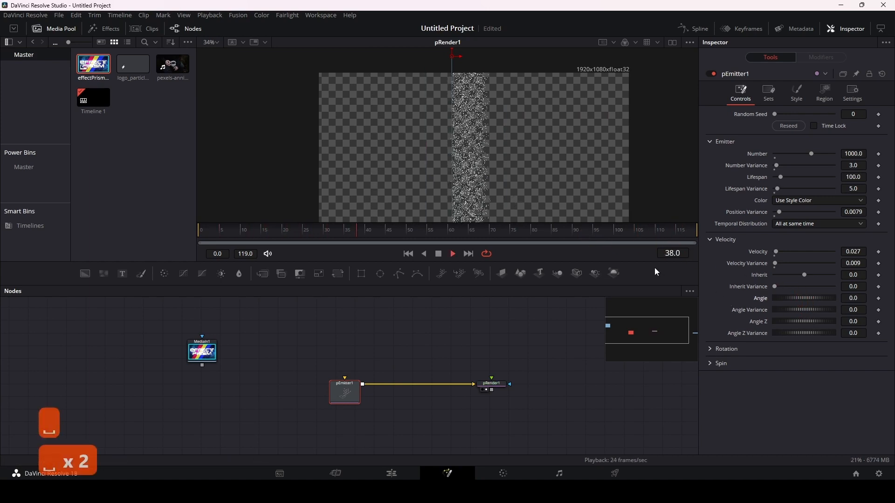
{"action": "mouse_move", "coordinate": [784, 322]}
{"action": "left_mouse_down"}
{"action": "mouse_move", "coordinate": [800, 323]}
{"action": "mouse_move", "coordinate": [791, 322]}
{"action": "left_mouse_up"}
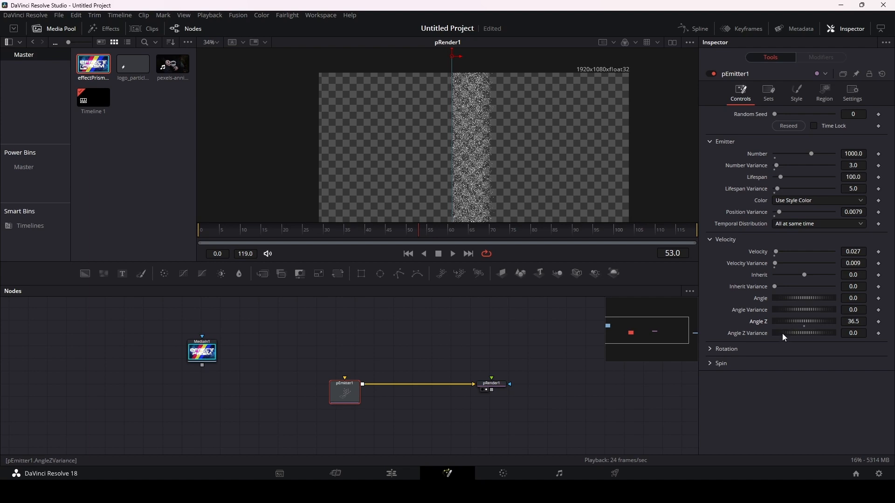
{"action": "left_click_drag", "start_coordinate": [782, 334], "coordinate": [787, 333]}
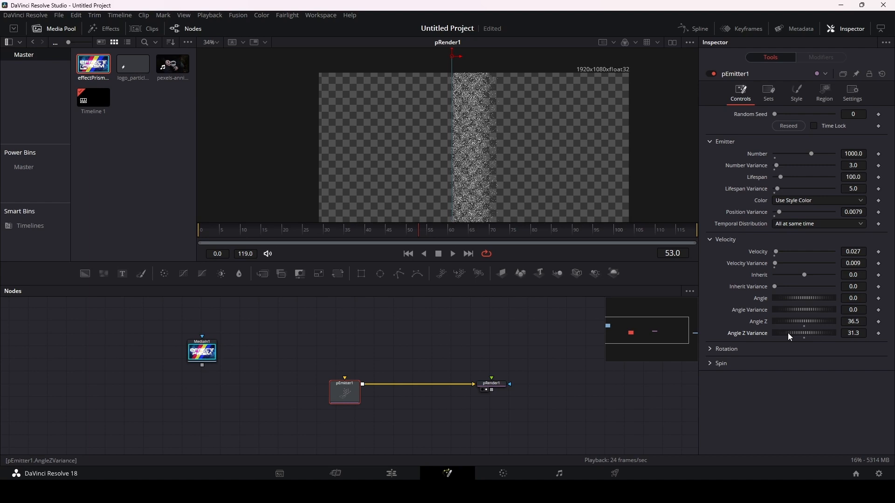
{"action": "left_click", "coordinate": [804, 338]}
{"action": "left_click", "coordinate": [804, 327]}
Step: Look through pEmitter1's Rotation, Region, Spin and Sets settings
{"action": "left_click", "coordinate": [710, 350]}
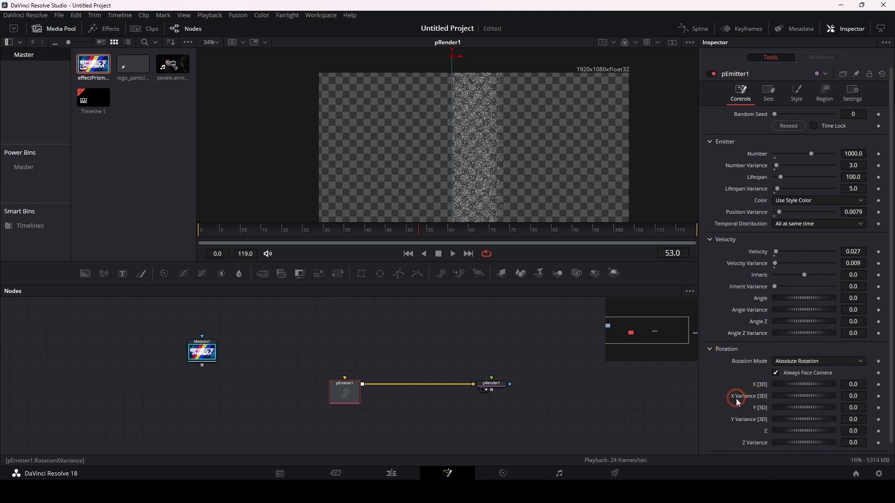
{"action": "scroll", "coordinate": [736, 400], "scroll_direction": "down", "scroll_amount": 3}
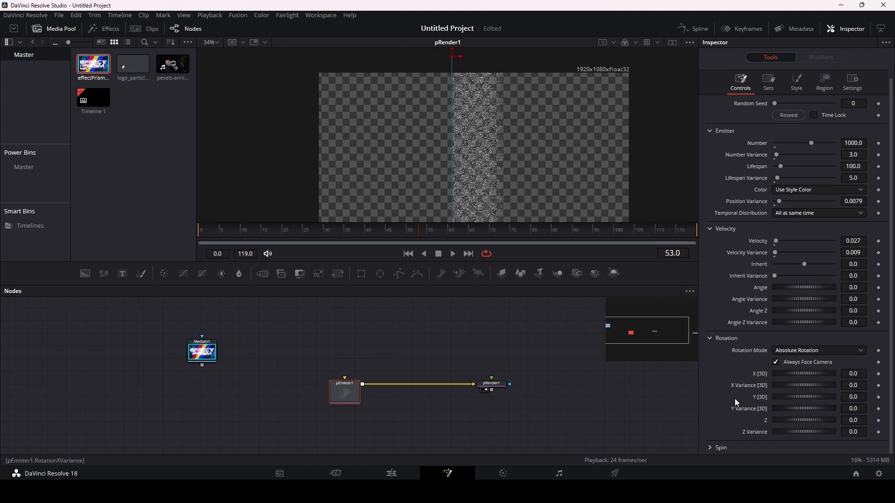
{"action": "left_click", "coordinate": [825, 82]}
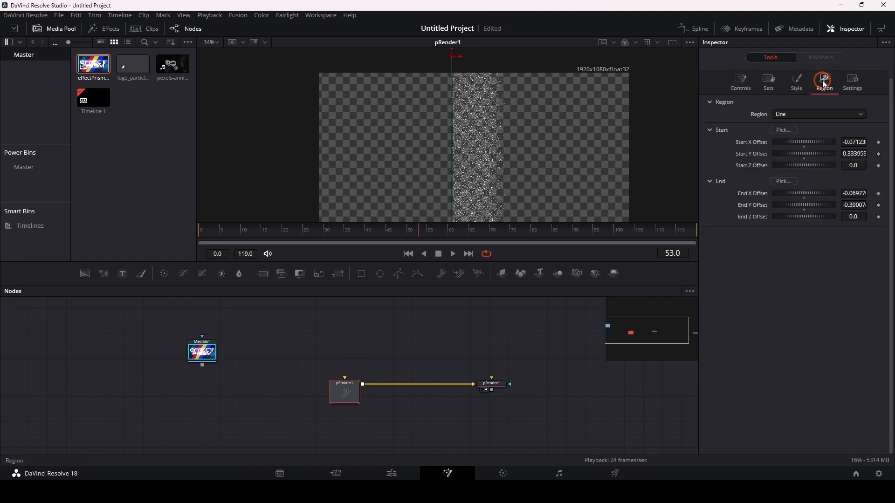
{"action": "left_click", "coordinate": [737, 82]}
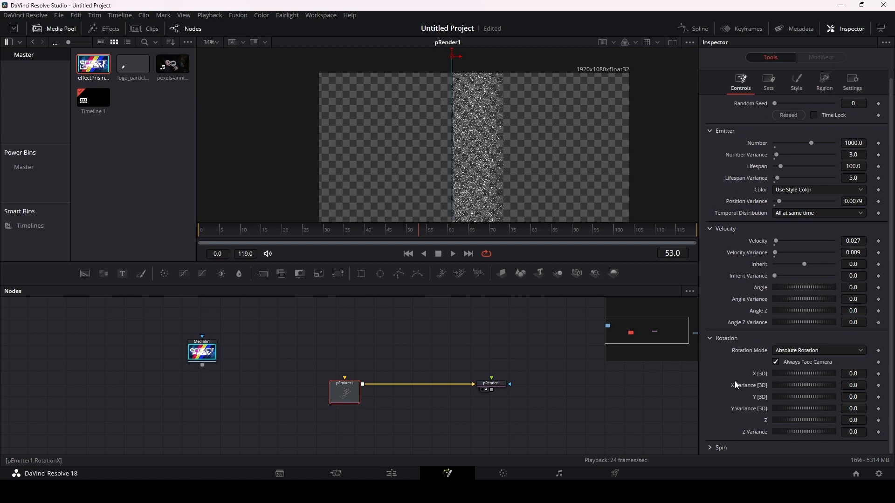
{"action": "double_click", "coordinate": [748, 385]}
{"action": "left_click", "coordinate": [709, 448]}
{"action": "scroll", "coordinate": [726, 391], "scroll_direction": "down", "scroll_amount": 7}
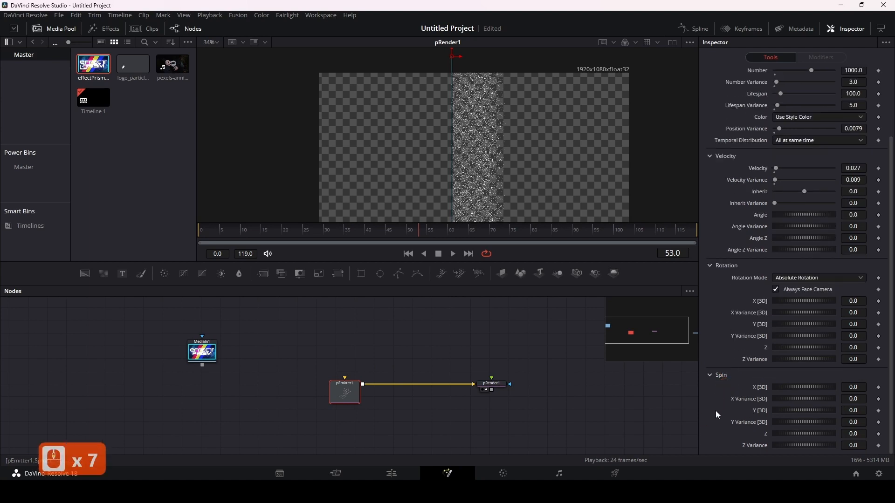
{"action": "left_click", "coordinate": [711, 376]}
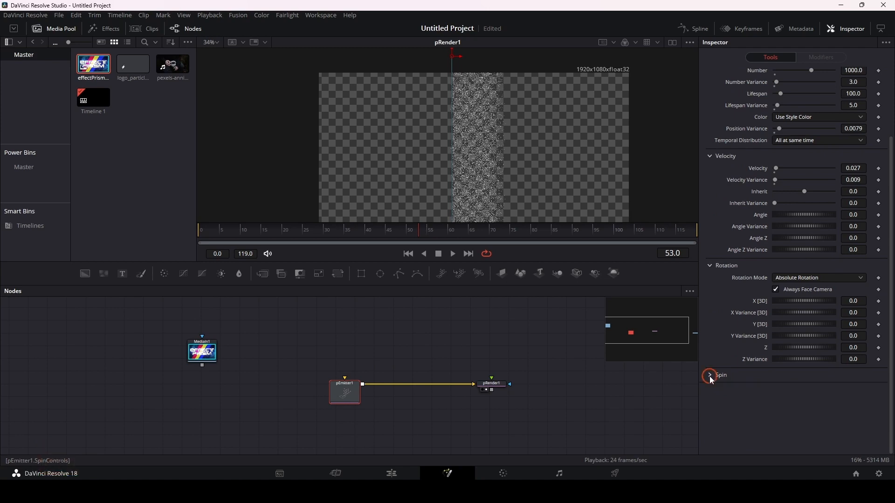
{"action": "scroll", "coordinate": [722, 390], "scroll_direction": "up", "scroll_amount": 5}
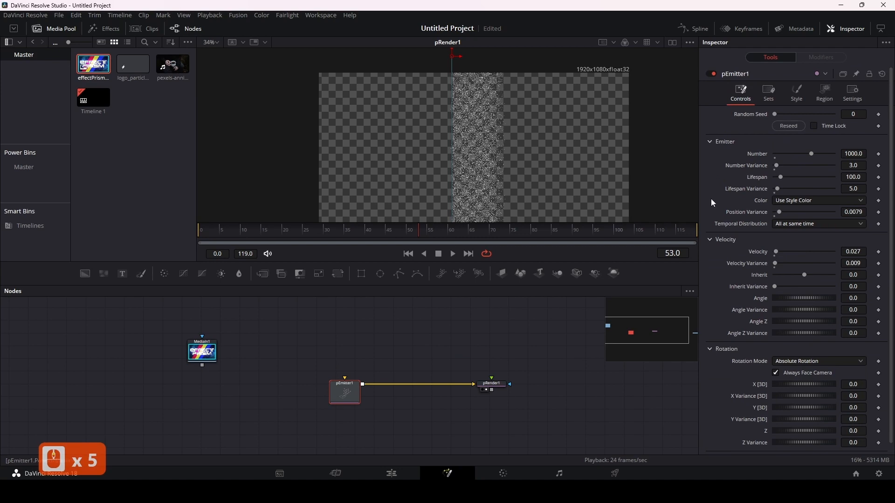
{"action": "left_click", "coordinate": [764, 92]}
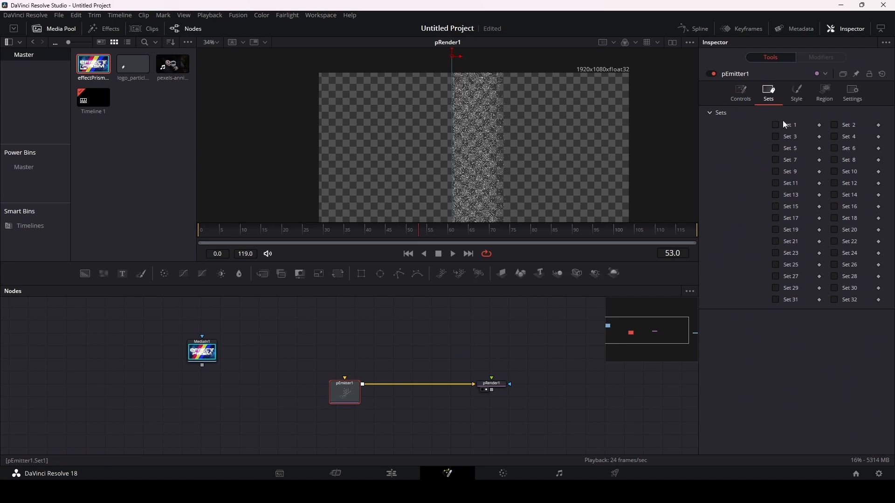
Step: Try the Brush particle style with the fish_3 brush on pEmitter1 and inspect the particles up close
{"action": "left_click", "coordinate": [799, 96]}
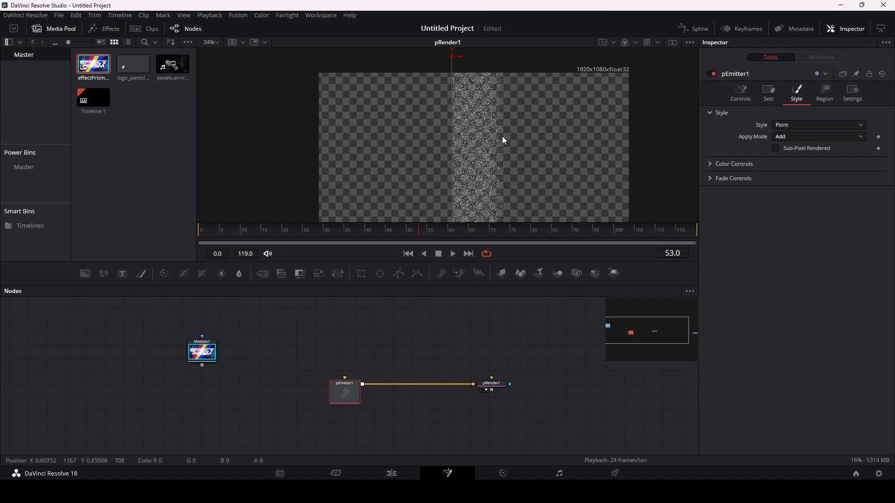
{"action": "scroll", "coordinate": [499, 139], "scroll_direction": "up", "scroll_amount": 6, "text": "ctrl"}
{"action": "scroll", "coordinate": [467, 152], "scroll_direction": "down", "scroll_amount": 4, "text": "ctrl"}
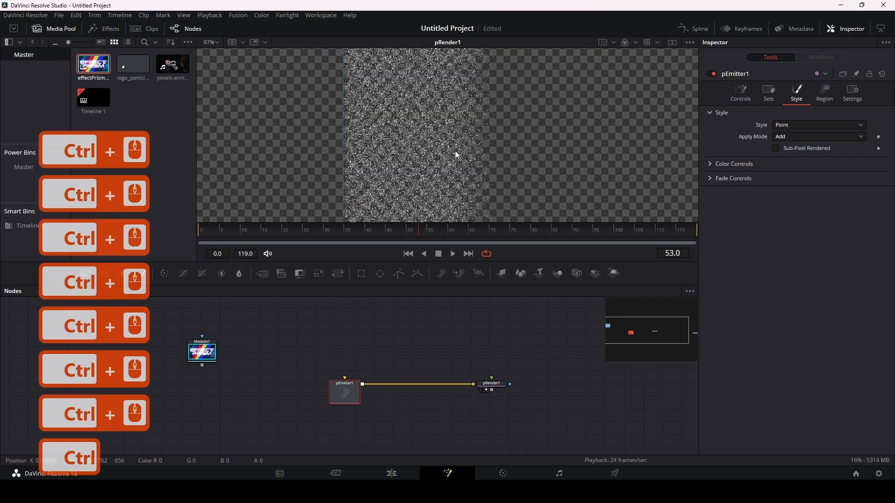
{"action": "scroll", "coordinate": [455, 150], "scroll_direction": "down", "scroll_amount": 1, "text": "ctrl"}
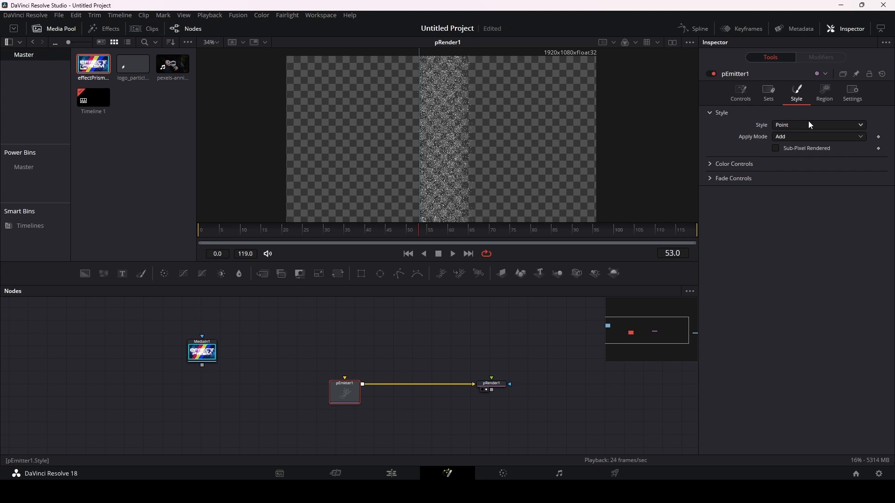
{"action": "left_click", "coordinate": [800, 125]}
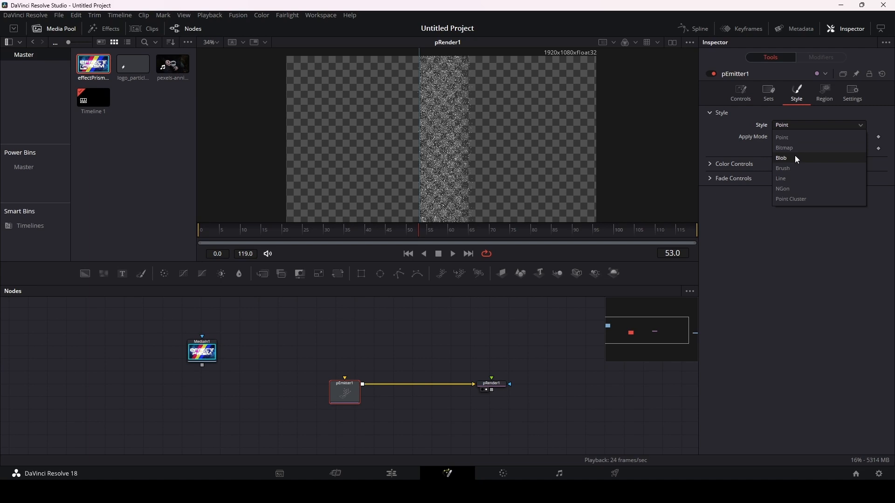
{"action": "left_click", "coordinate": [793, 167]}
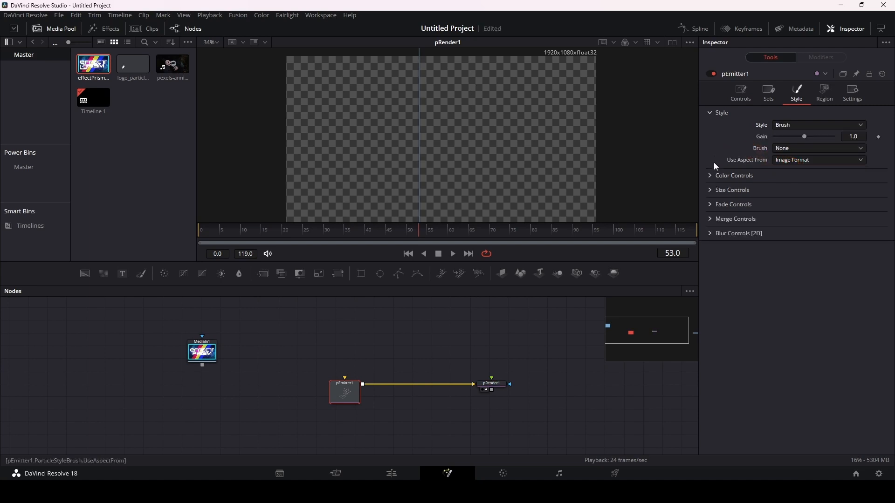
{"action": "left_click", "coordinate": [806, 150]}
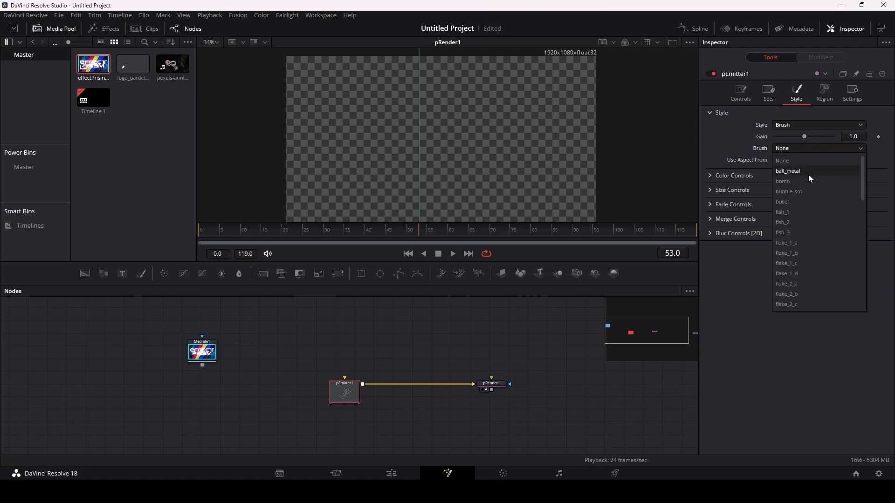
{"action": "left_click", "coordinate": [802, 236]}
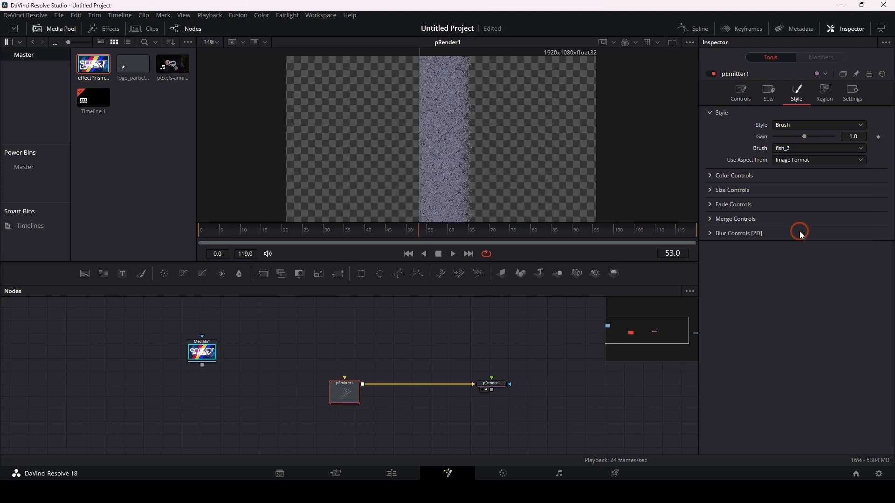
{"action": "scroll", "coordinate": [462, 158], "scroll_direction": "up", "scroll_amount": 10, "text": "ctrl"}
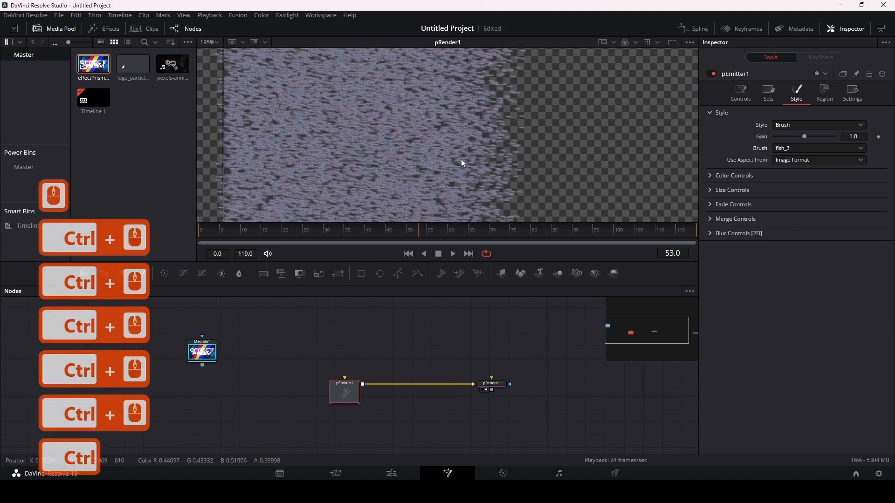
{"action": "scroll", "coordinate": [463, 164], "scroll_direction": "down", "scroll_amount": 5, "text": "ctrl"}
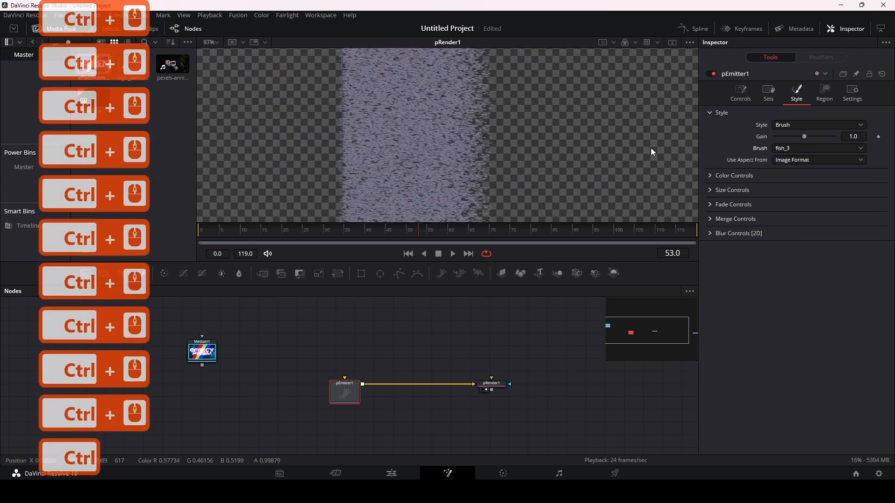
Step: Raise the brush particles' Size to 0.2638 in pEmitter1's size settings
{"action": "left_click", "coordinate": [711, 189]}
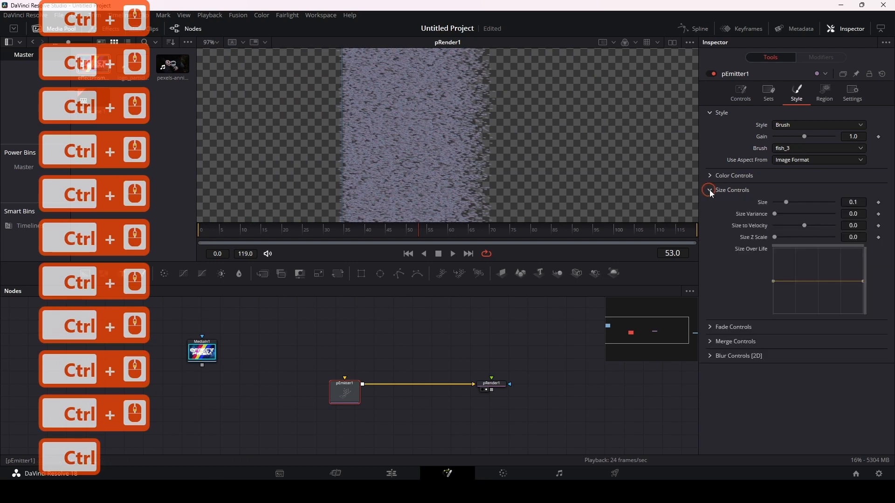
{"action": "left_click", "coordinate": [790, 202]}
{"action": "left_click_drag", "start_coordinate": [790, 203], "coordinate": [808, 204]}
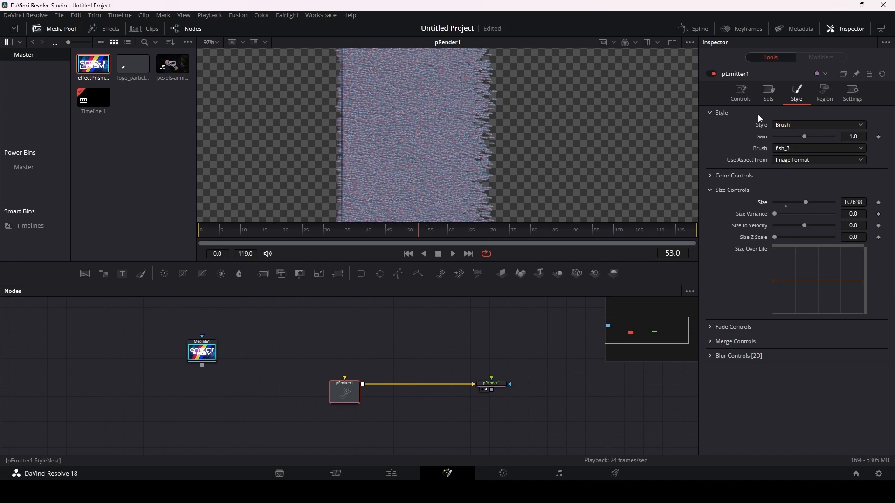
Step: Set pEmitter1's particle Number to 10 and inspect the individual particles up close
{"action": "left_click", "coordinate": [741, 93]}
{"action": "left_click", "coordinate": [845, 155]}
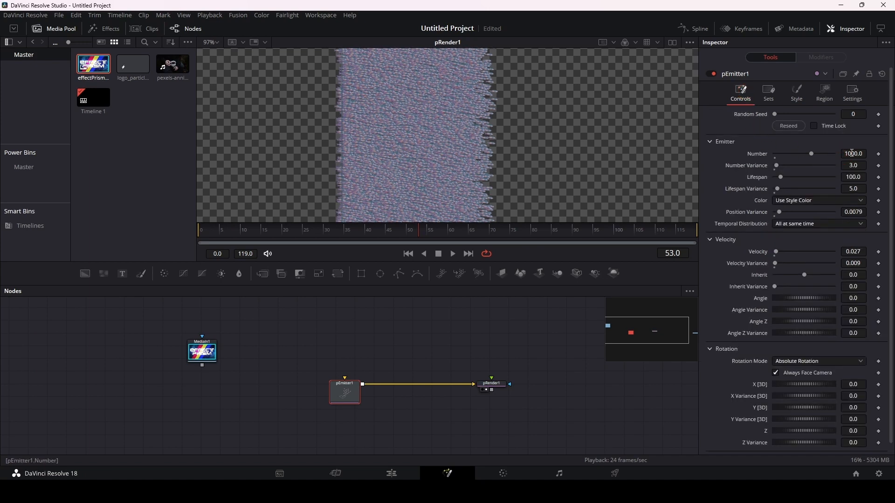
{"action": "double_click", "coordinate": [850, 154]}
{"action": "type", "text": "10"}
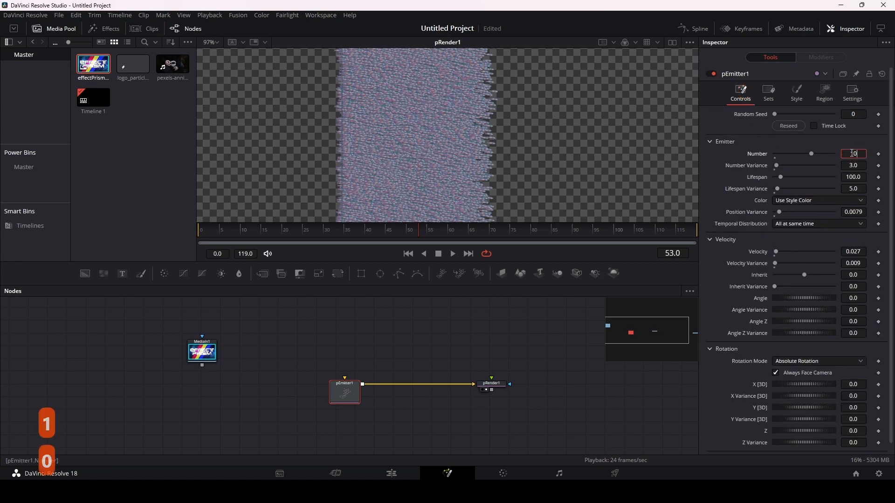
{"action": "key", "text": "Return"}
{"action": "scroll", "coordinate": [476, 143], "scroll_direction": "up", "scroll_amount": 4}
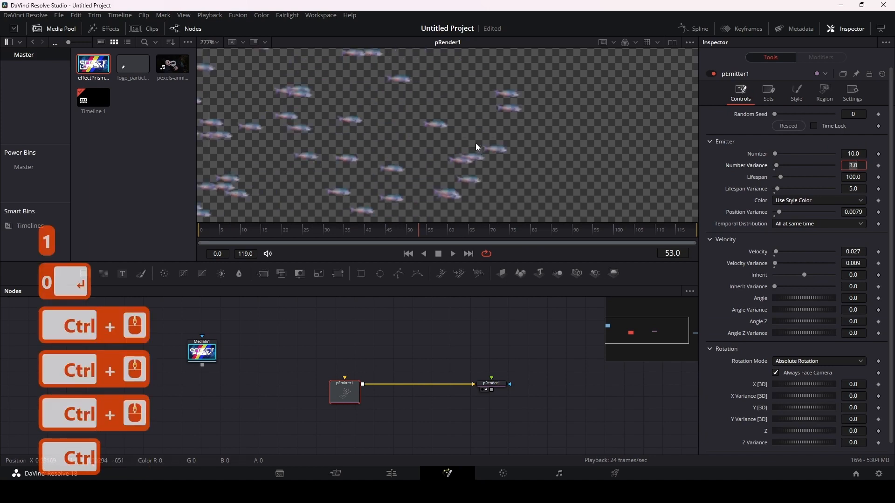
{"action": "scroll", "coordinate": [476, 144], "scroll_direction": "down", "scroll_amount": 4}
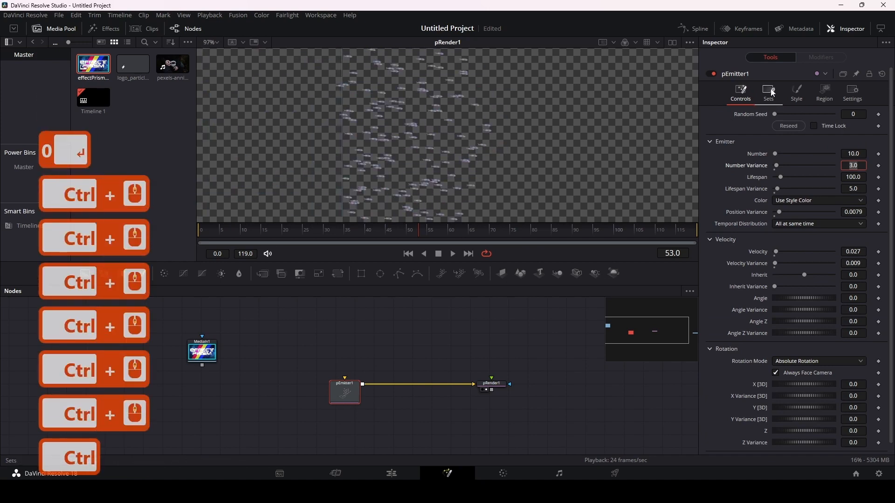
Step: Try the flake_2_a brush for pEmitter1's particles
{"action": "left_click", "coordinate": [798, 92]}
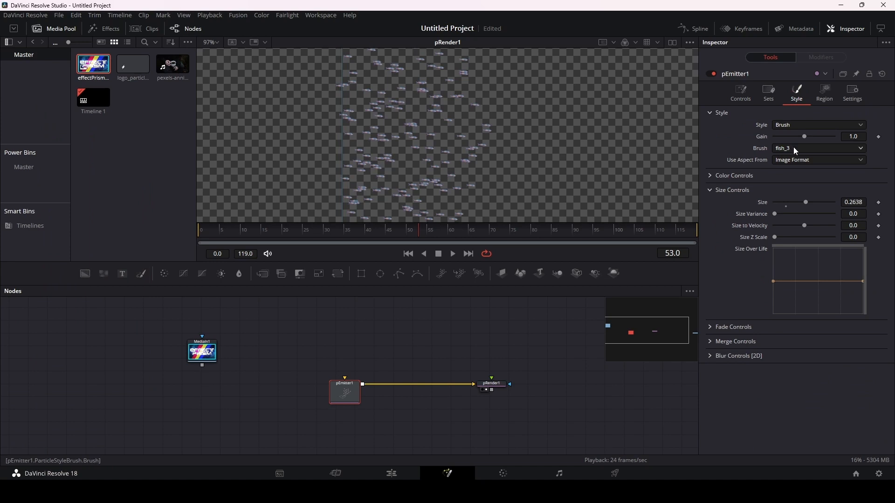
{"action": "left_click", "coordinate": [793, 147]}
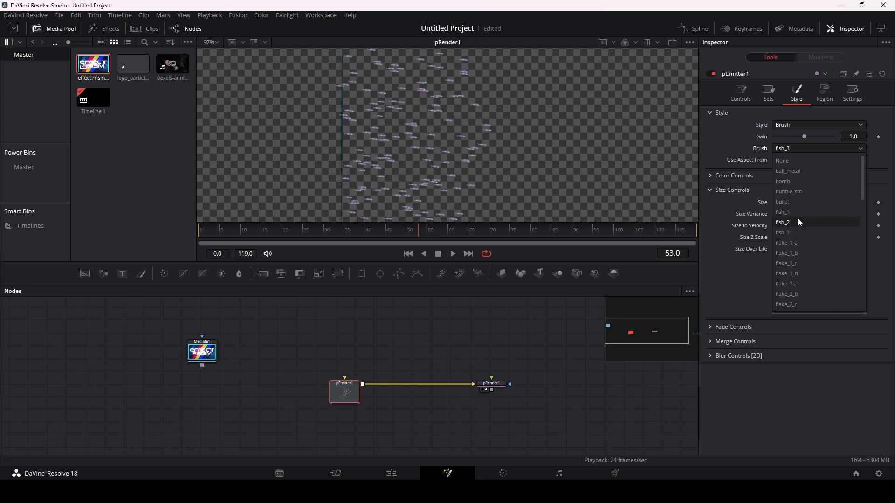
{"action": "left_click", "coordinate": [797, 284]}
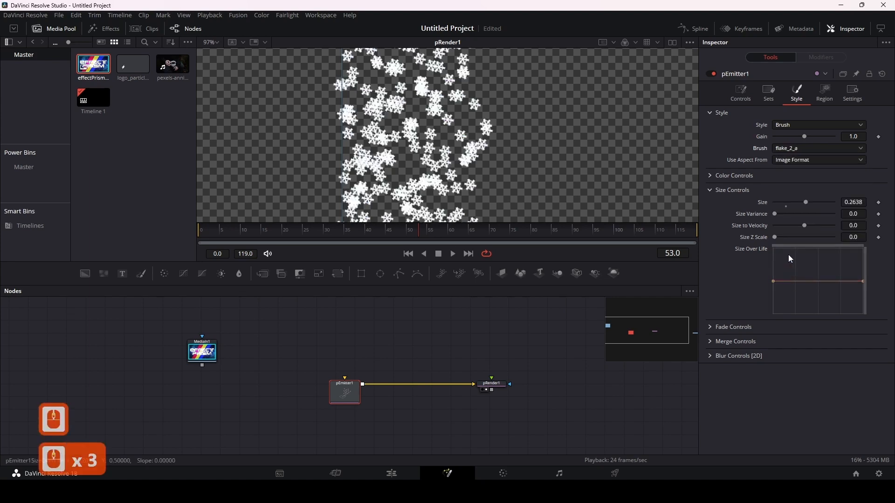
{"action": "left_click", "coordinate": [821, 149]}
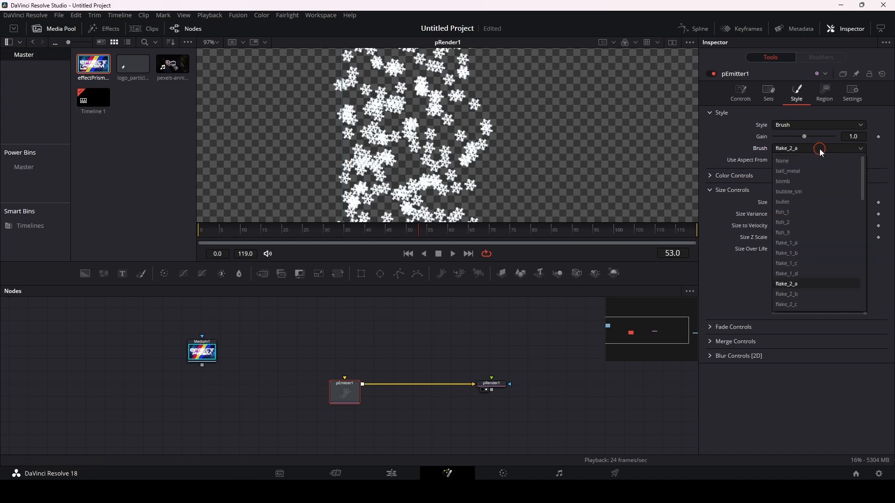
{"action": "left_click", "coordinate": [822, 150]}
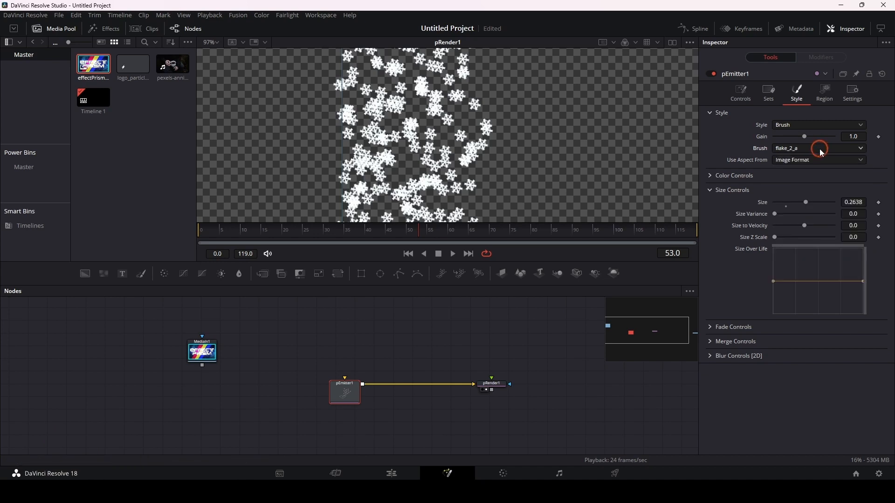
Step: Change pEmitter1's particle style to Line, increase Size to 0.4724 and inspect the particles up close
{"action": "left_click", "coordinate": [804, 122]}
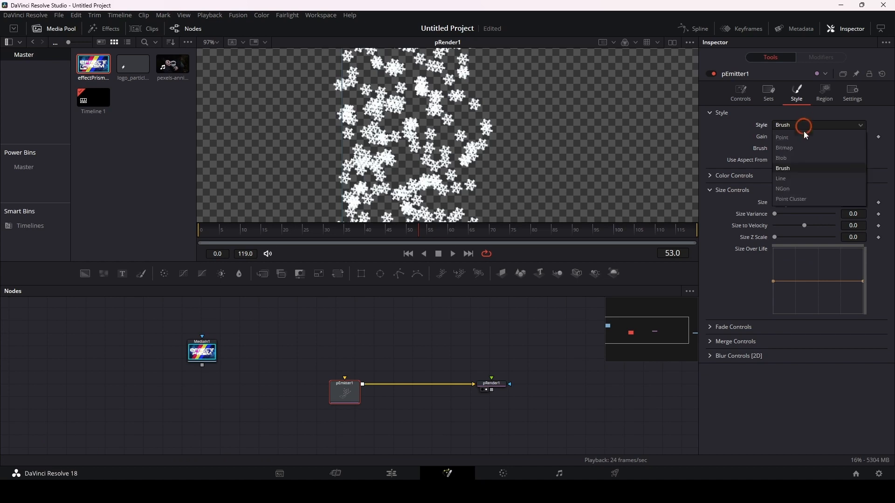
{"action": "left_click", "coordinate": [798, 179]}
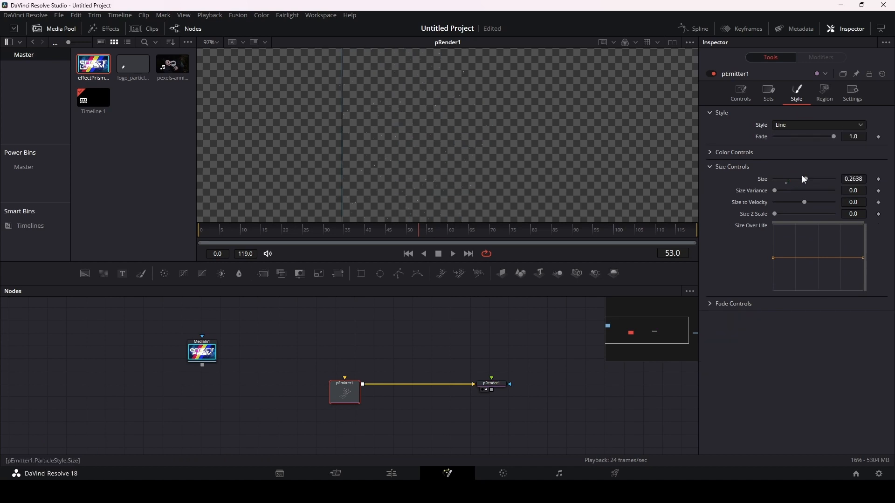
{"action": "left_click_drag", "start_coordinate": [806, 179], "coordinate": [832, 179]}
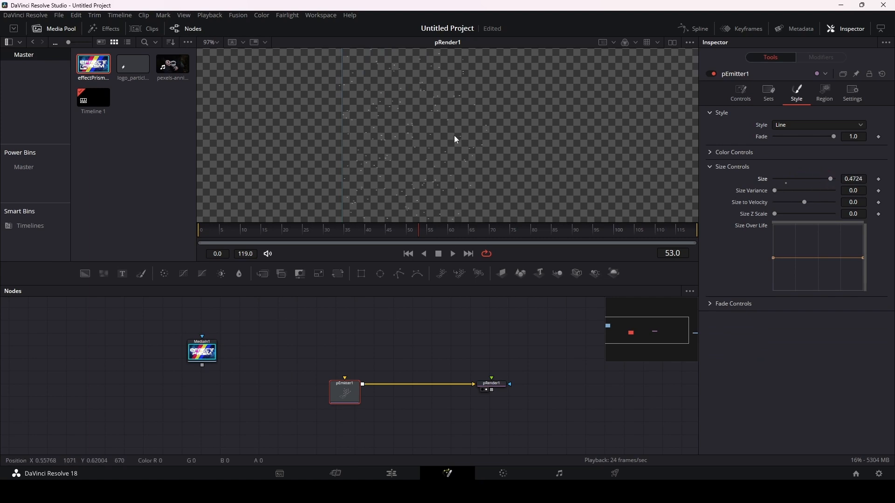
{"action": "scroll", "coordinate": [451, 136], "scroll_direction": "up", "scroll_amount": 4}
{"action": "scroll", "coordinate": [455, 140], "scroll_direction": "down", "scroll_amount": 7}
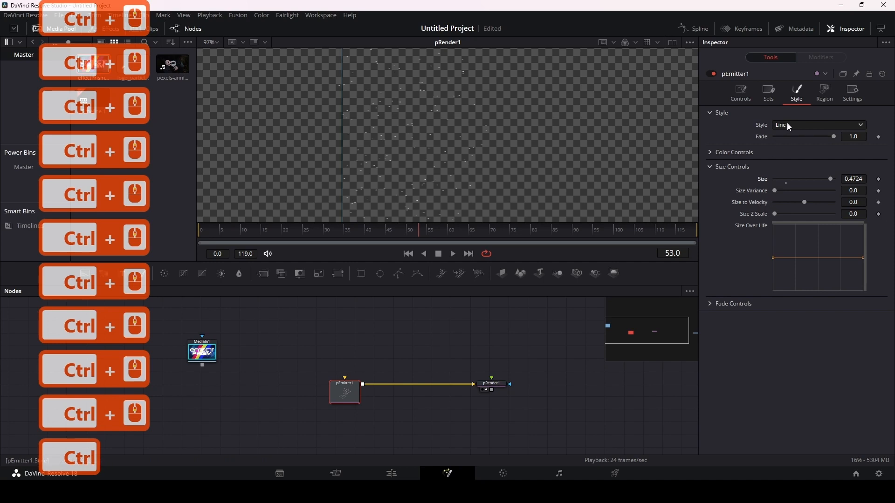
Step: Change pEmitter1's particle style to Blob, try Size 2.0 and settle the Size at 1.591
{"action": "left_click", "coordinate": [807, 127]}
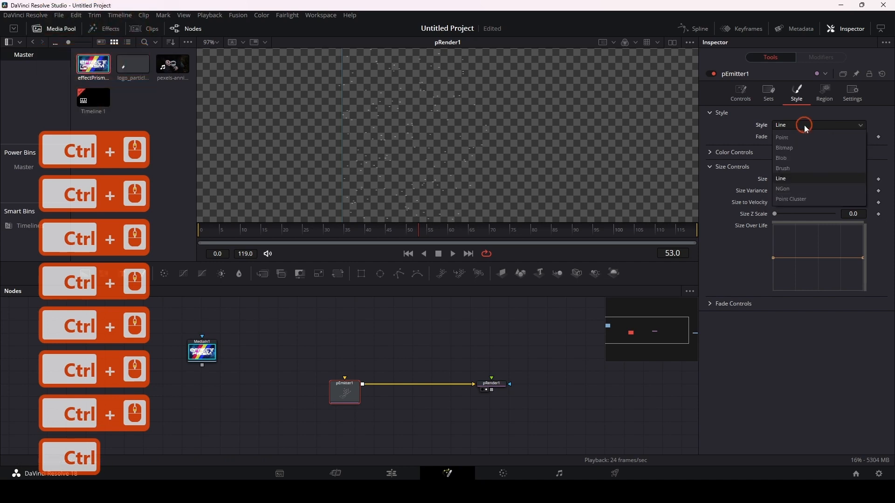
{"action": "left_click", "coordinate": [792, 157]}
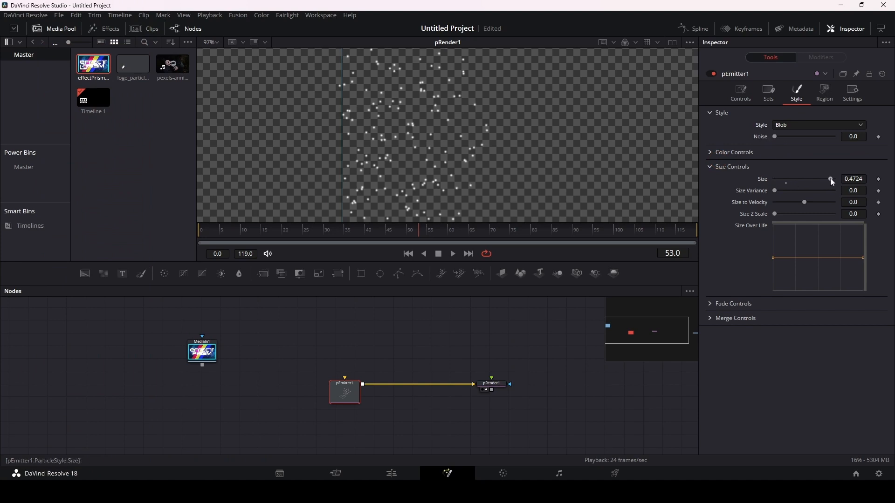
{"action": "left_click_drag", "start_coordinate": [830, 179], "coordinate": [851, 178]}
{"action": "left_click", "coordinate": [854, 179]}
{"action": "type", "text": "2"}
{"action": "key", "text": "Return"}
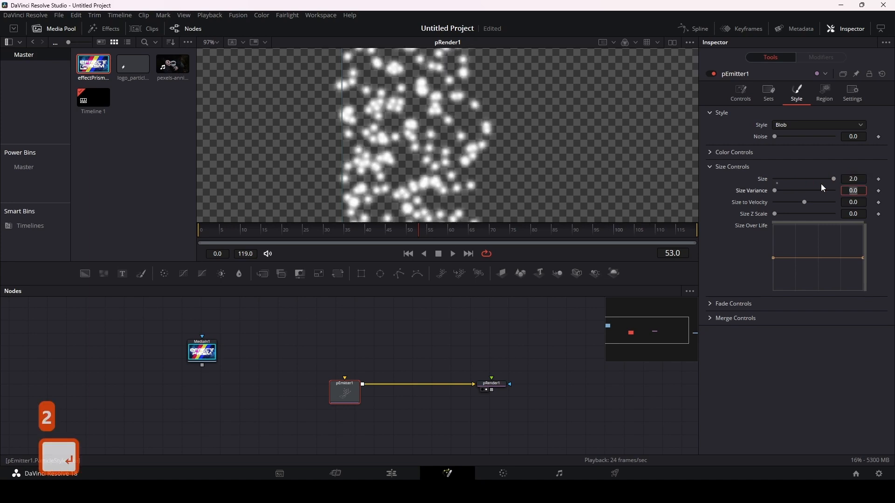
{"action": "left_click_drag", "start_coordinate": [835, 179], "coordinate": [821, 180]}
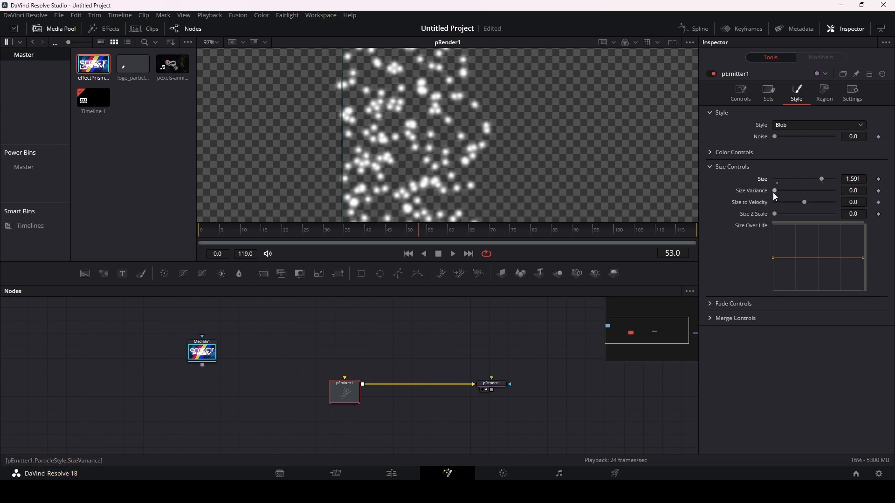
Step: Try an orange-red base color for the blob particles, preview the animation and reduce its Red value to 0.89
{"action": "left_click", "coordinate": [709, 167]}
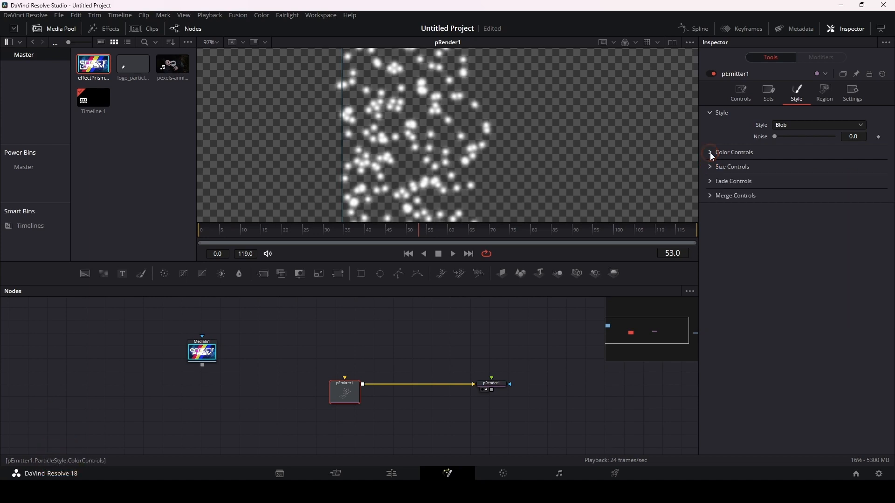
{"action": "left_click", "coordinate": [710, 153]}
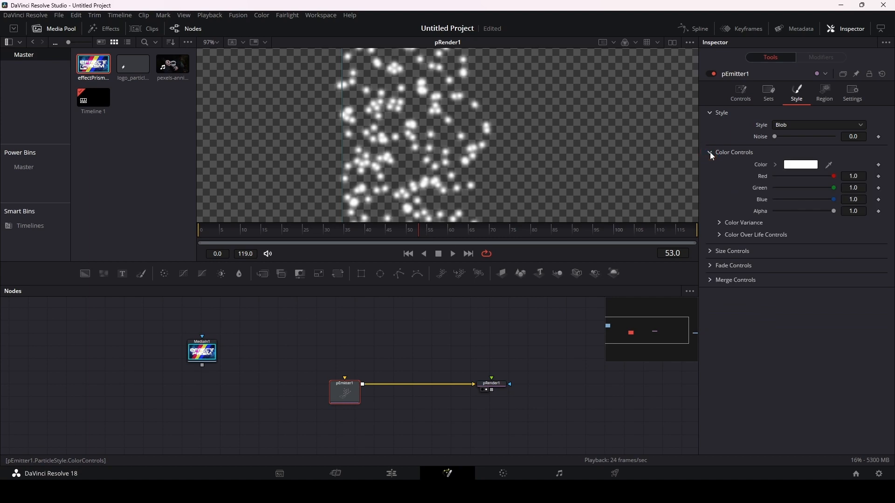
{"action": "left_click", "coordinate": [806, 170]}
{"action": "left_click_drag", "start_coordinate": [522, 185], "coordinate": [537, 167]}
{"action": "left_click", "coordinate": [539, 329]}
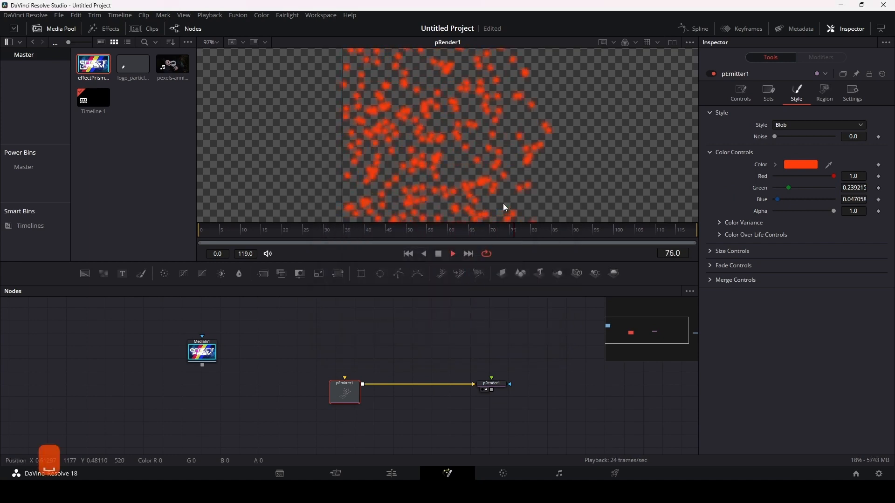
{"action": "key", "text": "space"}
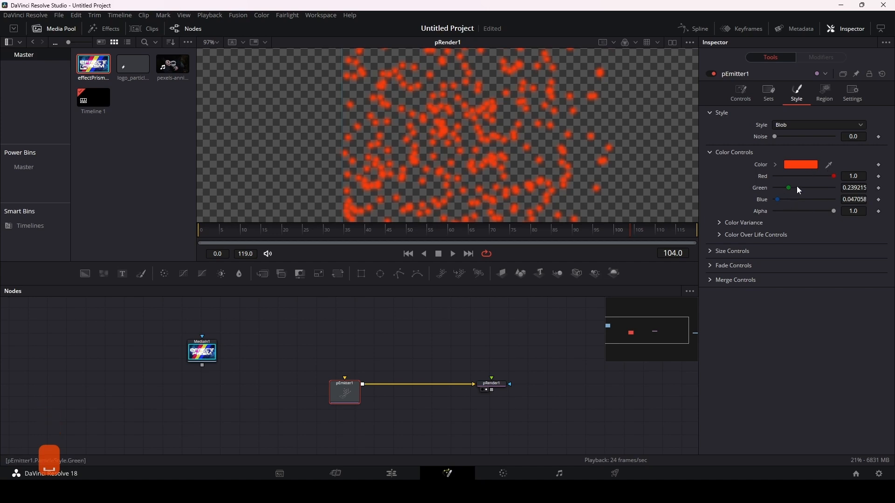
{"action": "mouse_move", "coordinate": [835, 176]}
{"action": "left_mouse_down"}
{"action": "mouse_move", "coordinate": [815, 177]}
{"action": "mouse_move", "coordinate": [828, 176]}
{"action": "left_mouse_up"}
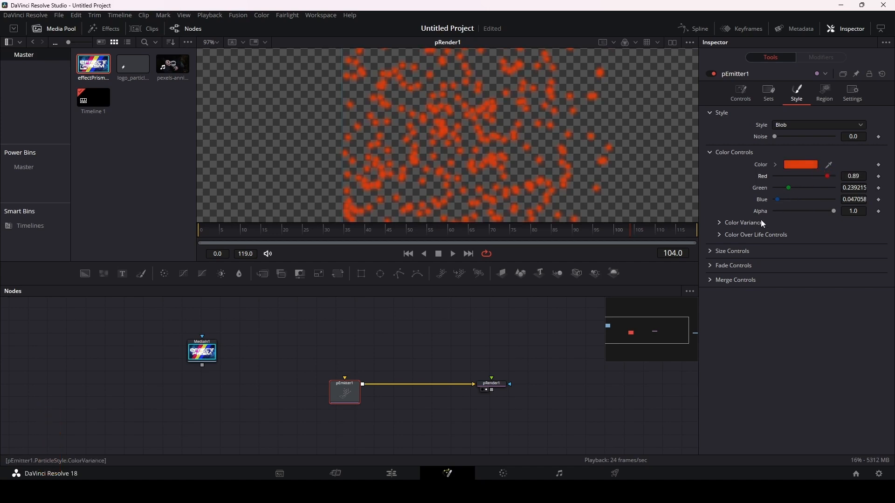
Step: Try blue (#4739e2) as the particles' base color and look over the Color Variance controls
{"action": "left_click", "coordinate": [799, 164]}
{"action": "left_click", "coordinate": [469, 216]}
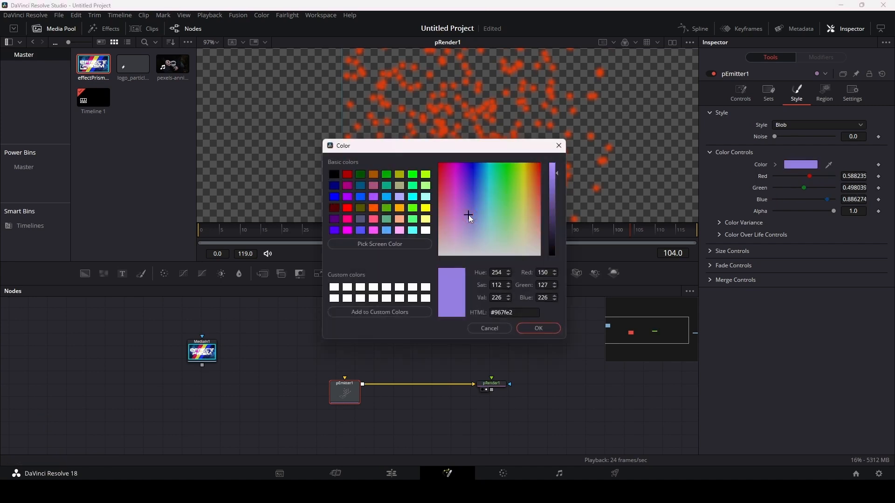
{"action": "left_click_drag", "start_coordinate": [468, 216], "coordinate": [471, 186]}
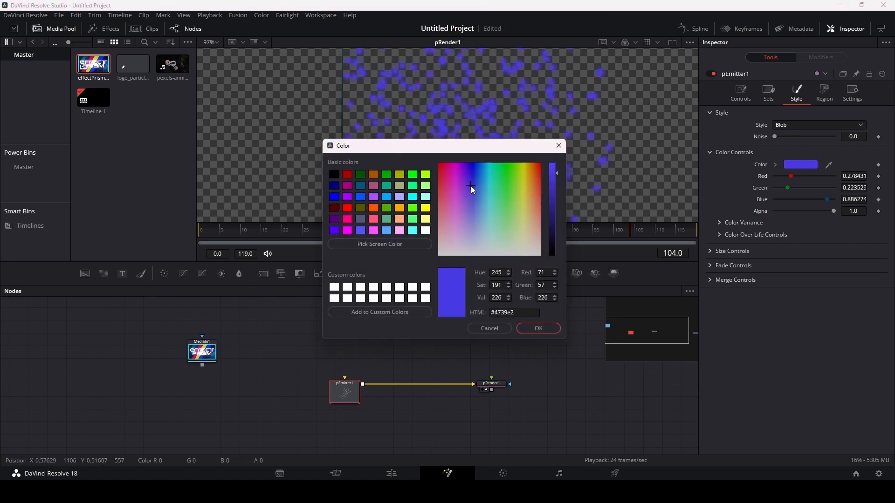
{"action": "left_click", "coordinate": [543, 327]}
{"action": "mouse_move", "coordinate": [833, 211]}
{"action": "left_mouse_down"}
{"action": "mouse_move", "coordinate": [732, 216]}
{"action": "mouse_move", "coordinate": [841, 217]}
{"action": "left_mouse_up"}
{"action": "left_click", "coordinate": [720, 222]}
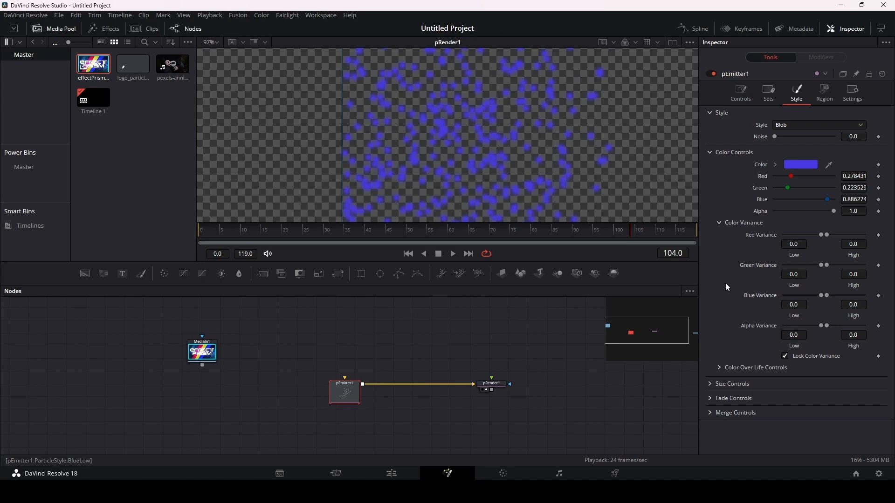
{"action": "left_click", "coordinate": [721, 225]}
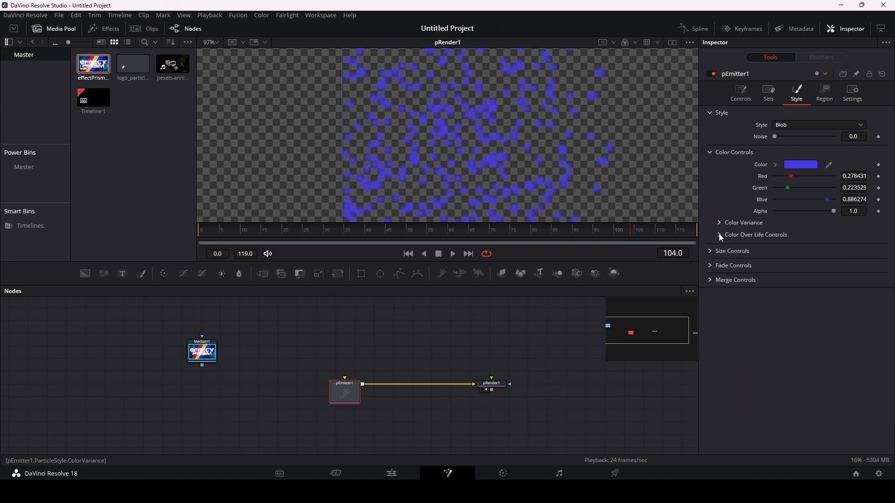
Step: Set the starting stop of pEmitter1's Color Over Life gradient to pure red (#ff0000)
{"action": "left_click", "coordinate": [721, 235]}
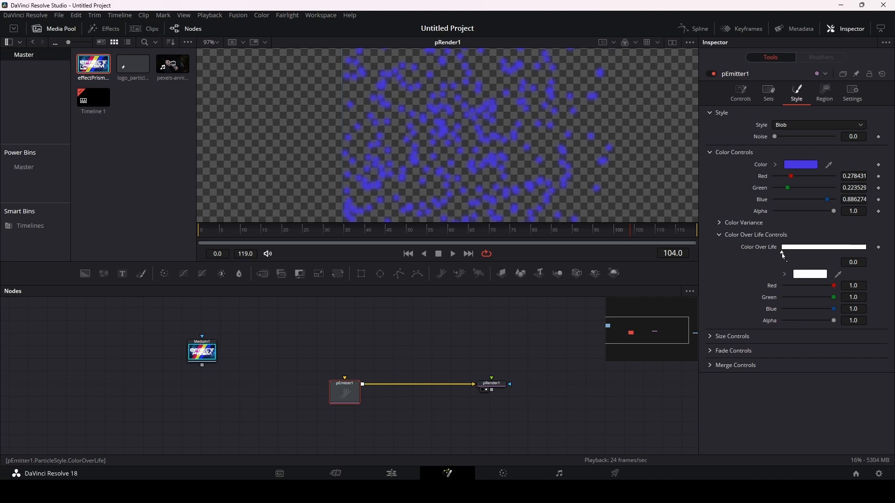
{"action": "left_click", "coordinate": [782, 254]}
{"action": "left_click", "coordinate": [808, 275]}
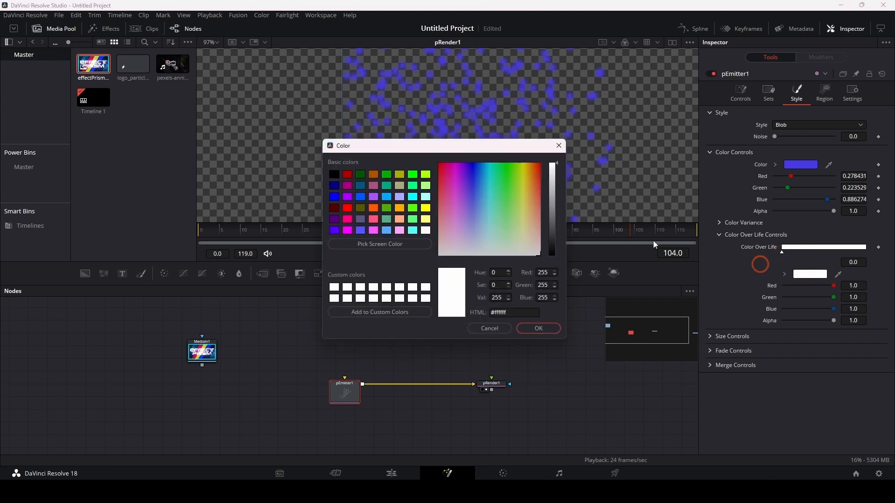
{"action": "left_click_drag", "start_coordinate": [538, 201], "coordinate": [545, 165]}
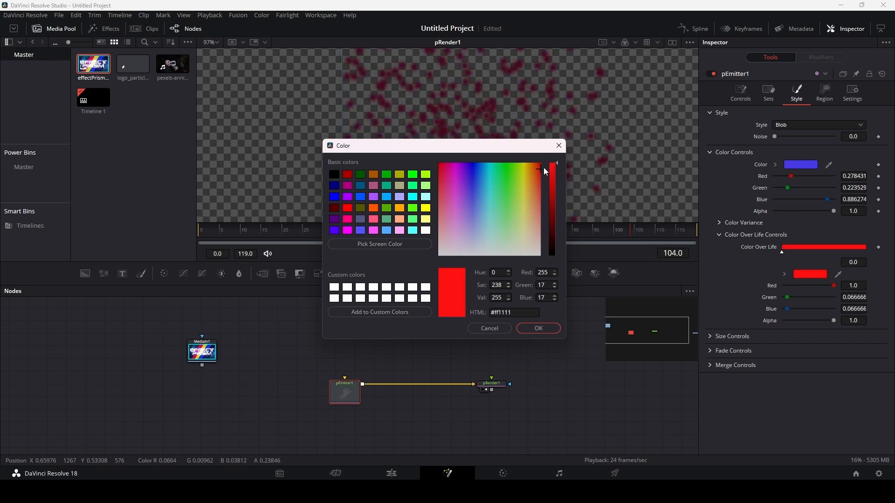
{"action": "left_click", "coordinate": [538, 329]}
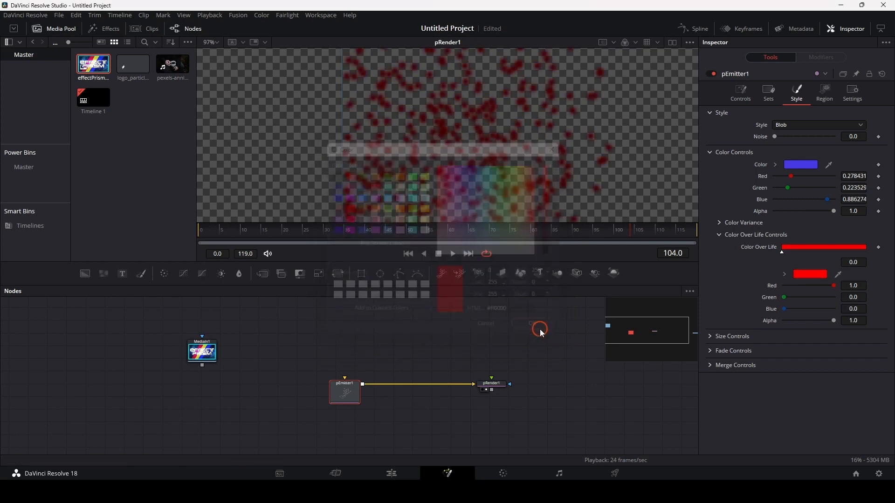
Step: Add a white (#ffffff) stop at about 0.40 on the Color Over Life gradient
{"action": "left_click", "coordinate": [730, 247]}
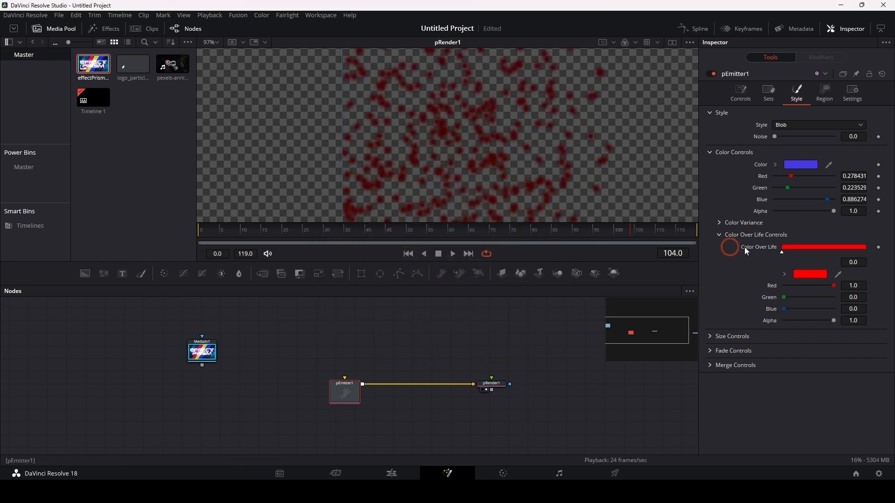
{"action": "left_click", "coordinate": [815, 252]}
{"action": "left_click", "coordinate": [811, 277]}
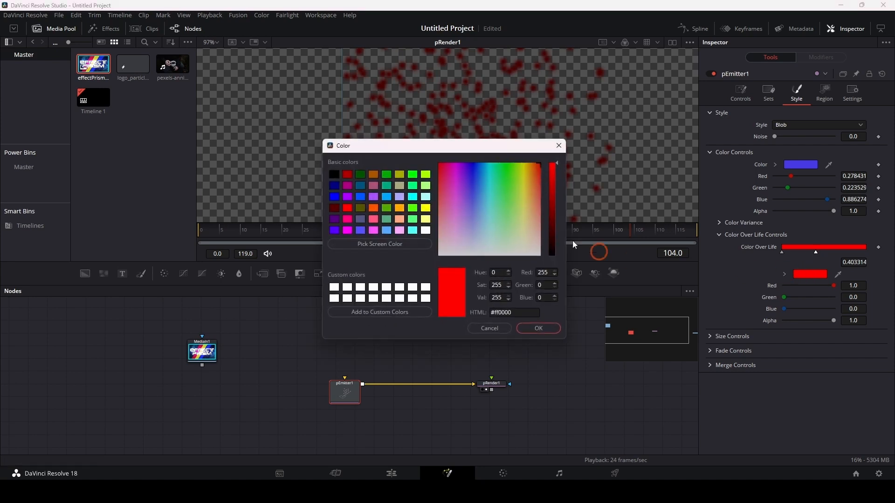
{"action": "left_click_drag", "start_coordinate": [521, 199], "coordinate": [543, 266]}
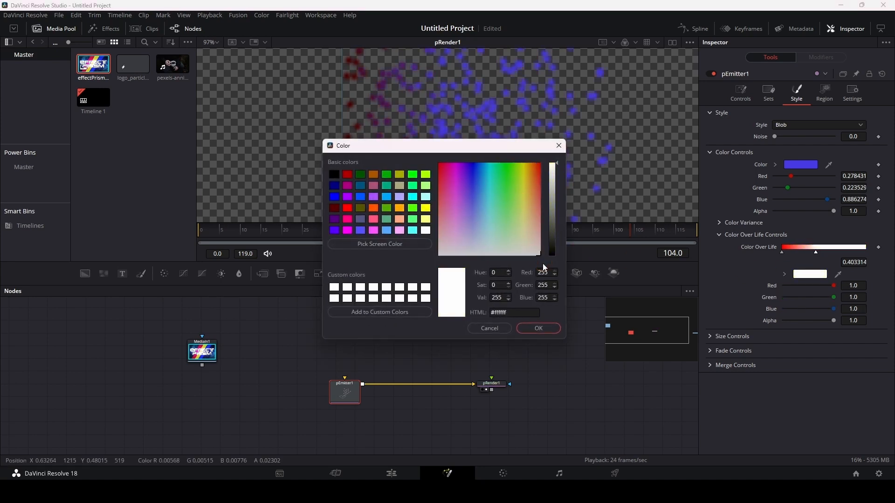
{"action": "left_click", "coordinate": [539, 329]}
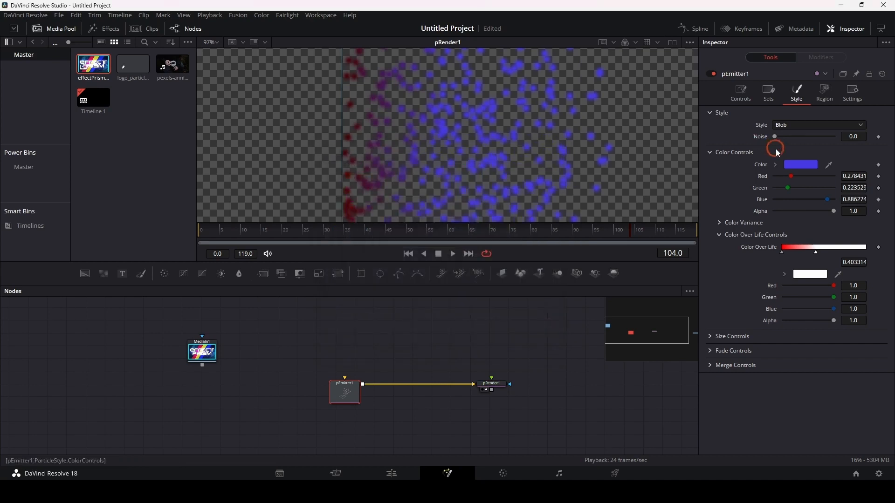
Step: Set pEmitter1's base particle color to full white (#ffffff)
{"action": "left_click", "coordinate": [804, 164]}
{"action": "left_click_drag", "start_coordinate": [470, 185], "coordinate": [440, 255]}
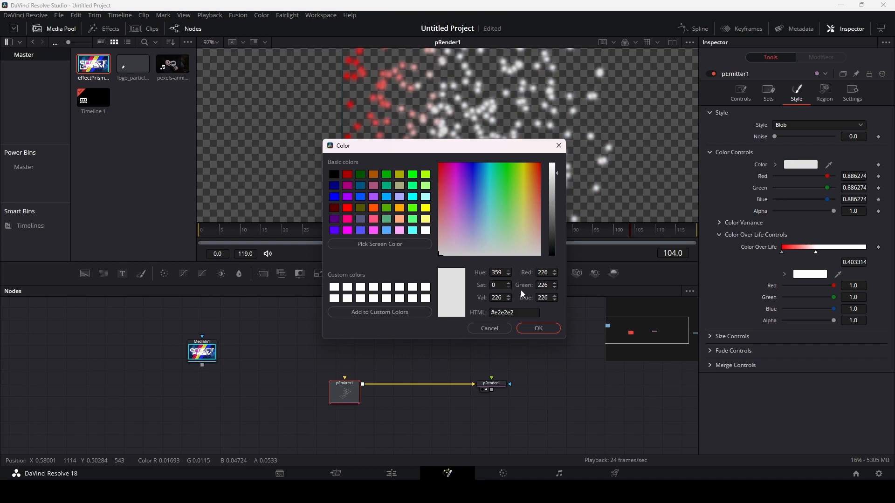
{"action": "left_click_drag", "start_coordinate": [558, 173], "coordinate": [558, 163]}
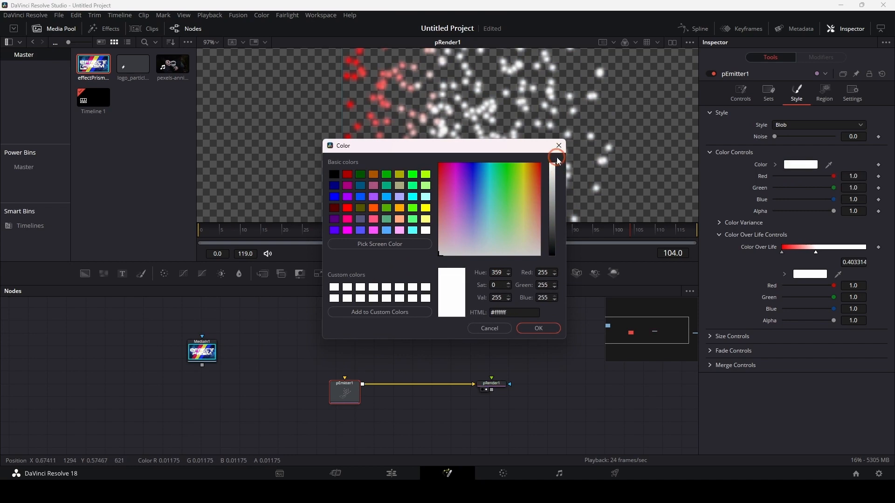
{"action": "left_click", "coordinate": [540, 328]}
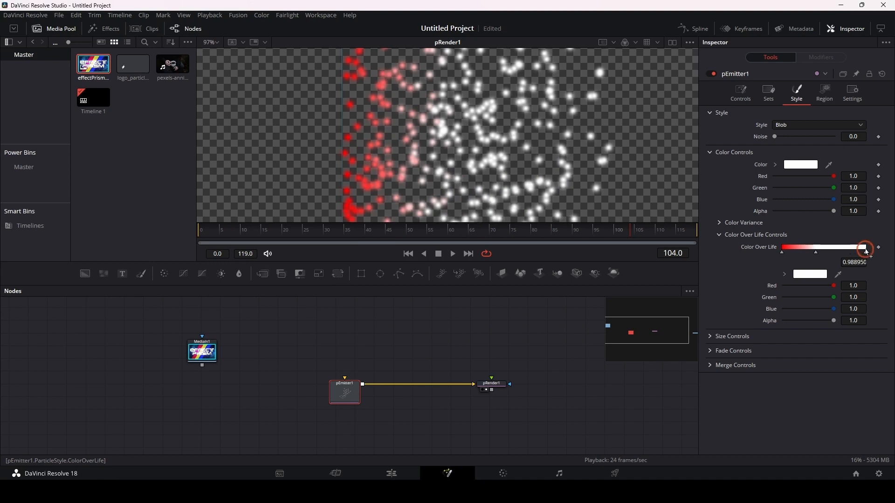
Step: Add a blue (#2c53ff) stop at 1.0 on the Color Over Life gradient, preview it and move the white stop to about 0.49
{"action": "left_click", "coordinate": [867, 252]}
{"action": "left_click", "coordinate": [804, 275]}
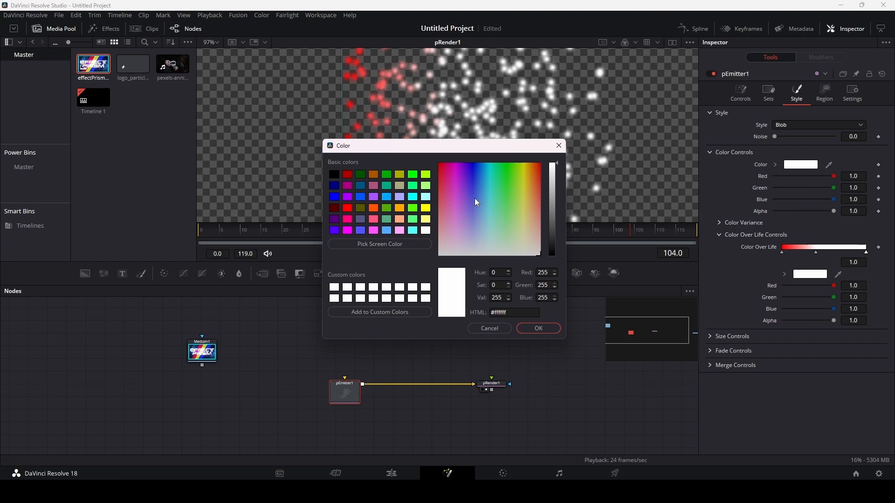
{"action": "left_click_drag", "start_coordinate": [475, 198], "coordinate": [476, 179]}
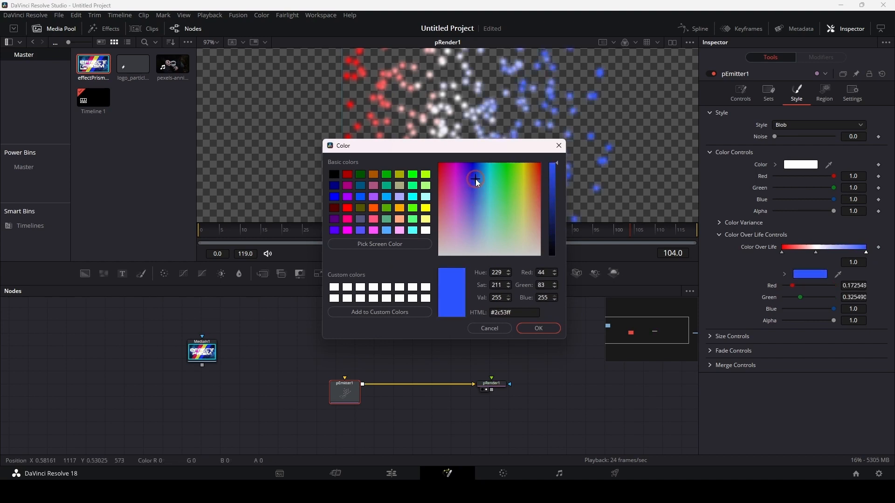
{"action": "left_click", "coordinate": [538, 328]}
{"action": "left_click", "coordinate": [402, 223]}
{"action": "key", "text": "space"}
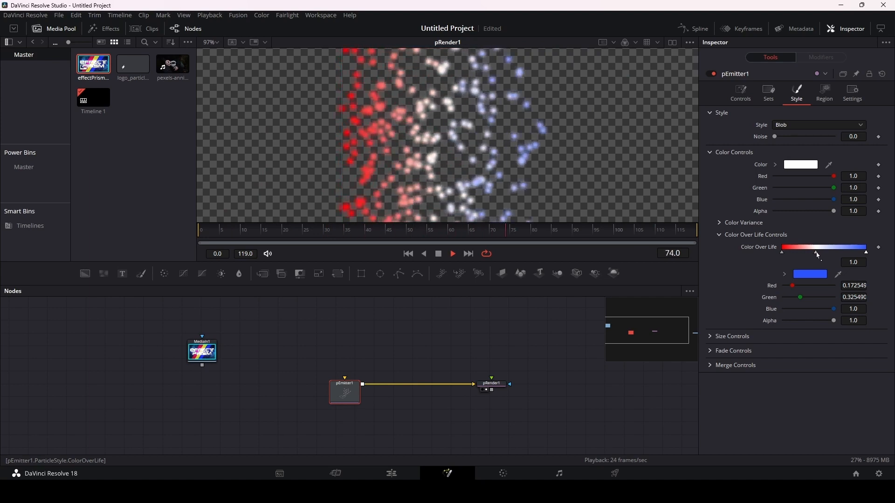
{"action": "mouse_move", "coordinate": [819, 256]}
{"action": "left_mouse_down"}
{"action": "mouse_move", "coordinate": [812, 255]}
{"action": "mouse_move", "coordinate": [855, 255]}
{"action": "mouse_move", "coordinate": [792, 257]}
{"action": "mouse_move", "coordinate": [826, 259]}
{"action": "left_mouse_up"}
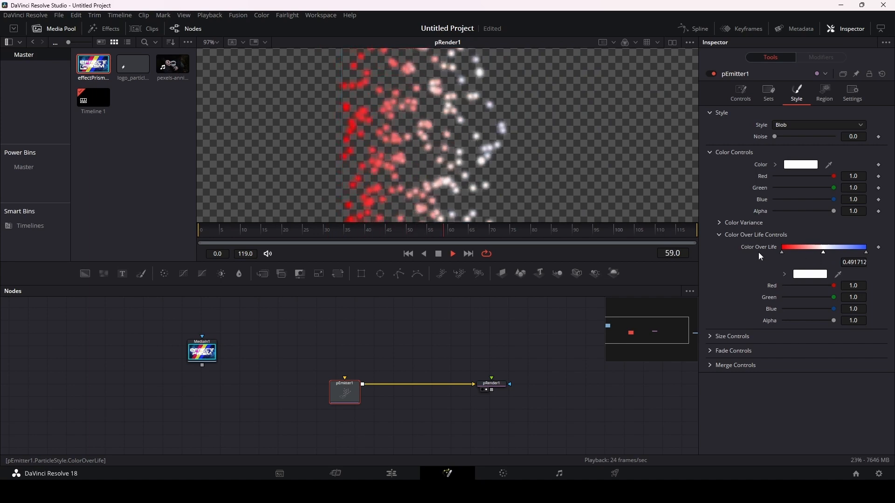
Step: Reduce the blob particles' Size to 1.2925 in pEmitter1's size settings
{"action": "left_click", "coordinate": [716, 337]}
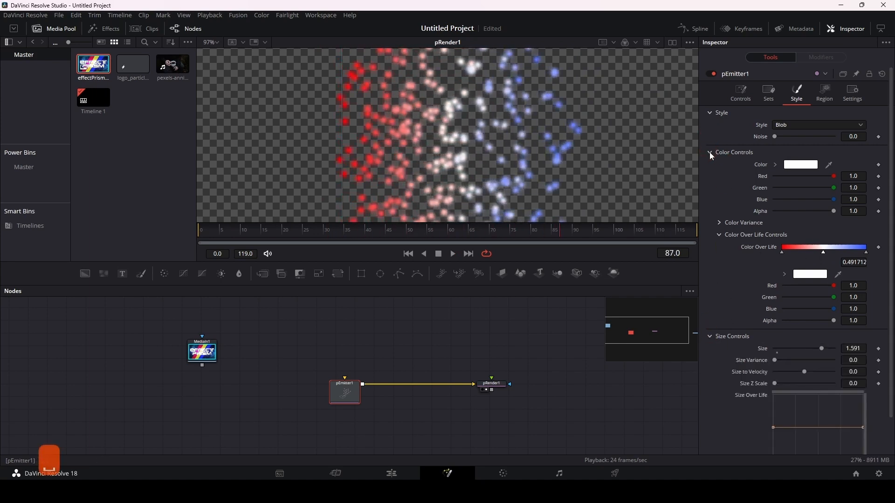
{"action": "left_click", "coordinate": [711, 154]}
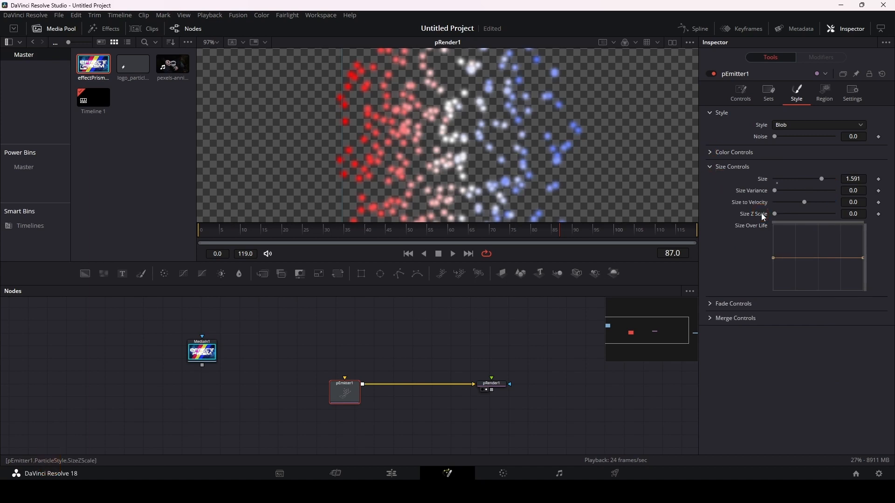
{"action": "left_click", "coordinate": [714, 153]}
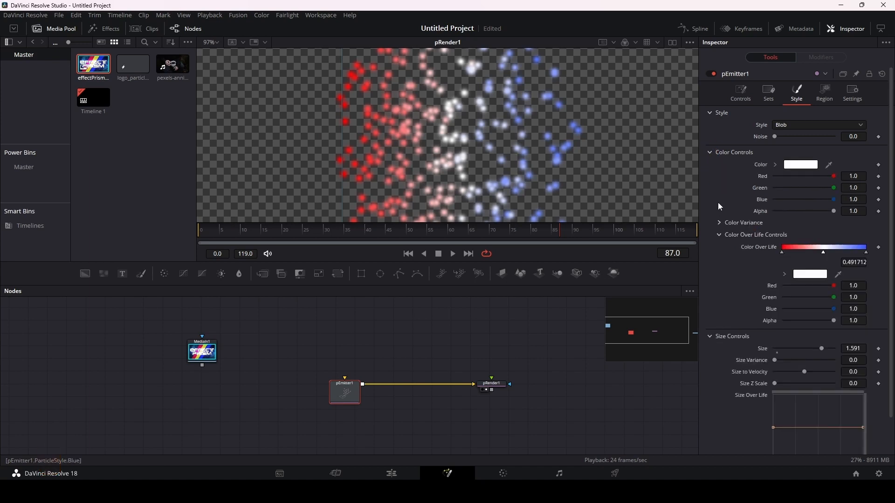
{"action": "left_click", "coordinate": [712, 153]}
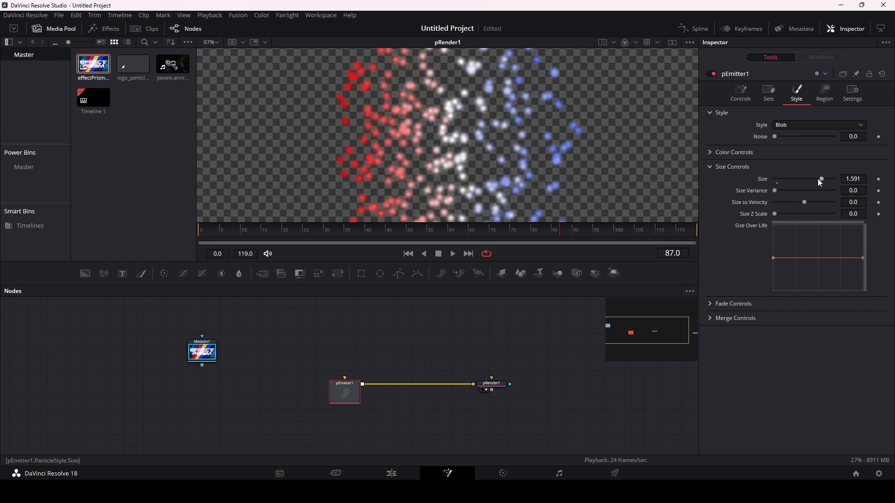
{"action": "left_click_drag", "start_coordinate": [822, 181], "coordinate": [759, 192]}
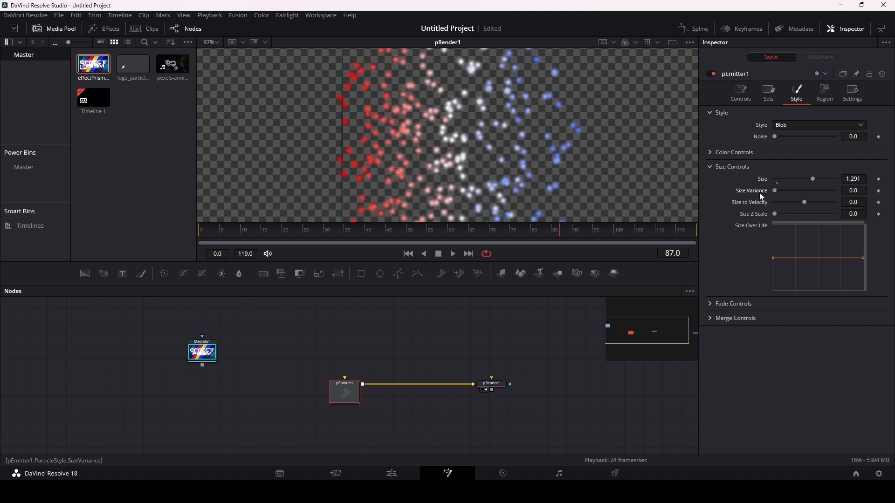
{"action": "left_click", "coordinate": [856, 179]}
Step: Set Size Variance to 0.2165 and Size to Velocity to 0.198 for the particles, and try out Size Z Scale
{"action": "left_click", "coordinate": [776, 190]}
{"action": "left_click_drag", "start_coordinate": [775, 190], "coordinate": [801, 194]}
{"action": "mouse_move", "coordinate": [805, 204]}
{"action": "left_mouse_down"}
{"action": "mouse_move", "coordinate": [823, 202]}
{"action": "mouse_move", "coordinate": [804, 212]}
{"action": "left_mouse_up"}
{"action": "double_click", "coordinate": [804, 207]}
{"action": "left_click_drag", "start_coordinate": [805, 202], "coordinate": [815, 202]}
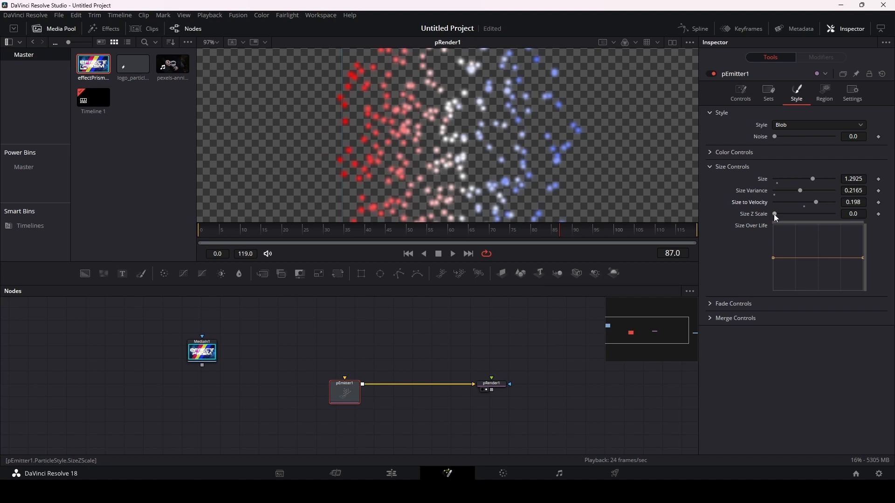
{"action": "mouse_move", "coordinate": [774, 214]}
{"action": "left_mouse_down"}
{"action": "mouse_move", "coordinate": [804, 215]}
{"action": "mouse_move", "coordinate": [783, 215]}
{"action": "left_mouse_up"}
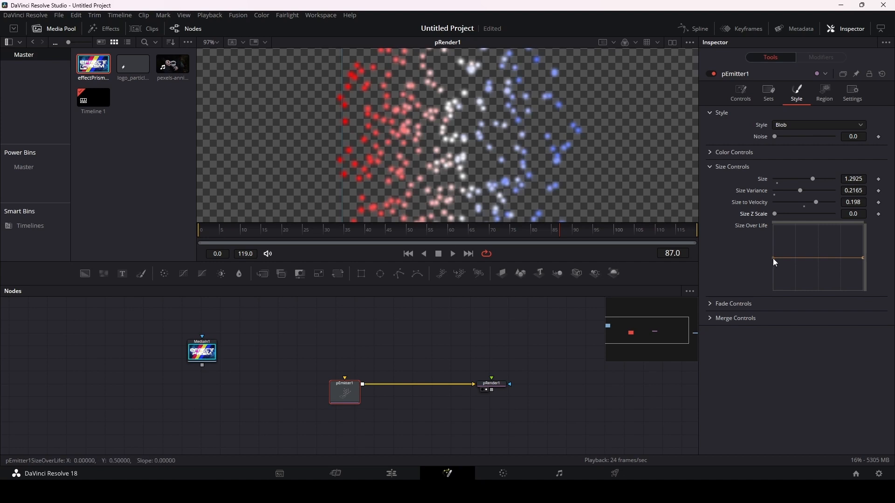
Step: Slope the Size Over Life curve from a raised start point down to zero at the end of life, and preview it
{"action": "left_click_drag", "start_coordinate": [773, 258], "coordinate": [771, 237]}
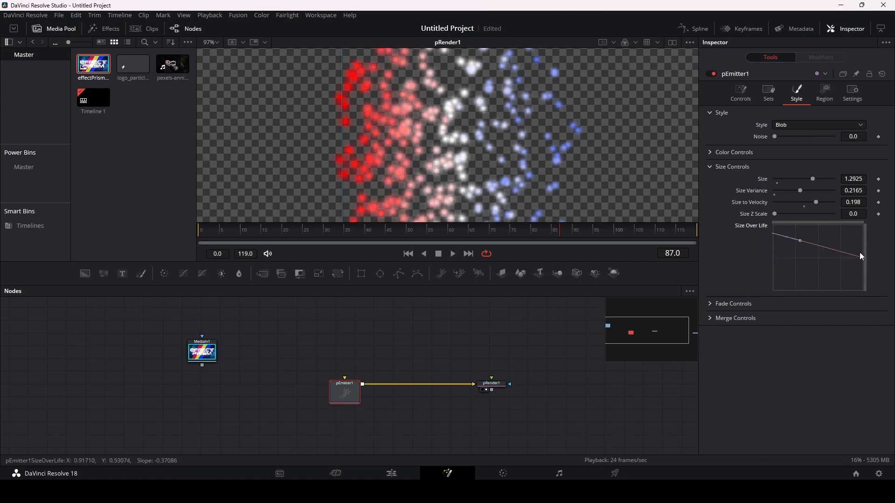
{"action": "left_click_drag", "start_coordinate": [862, 258], "coordinate": [860, 290]}
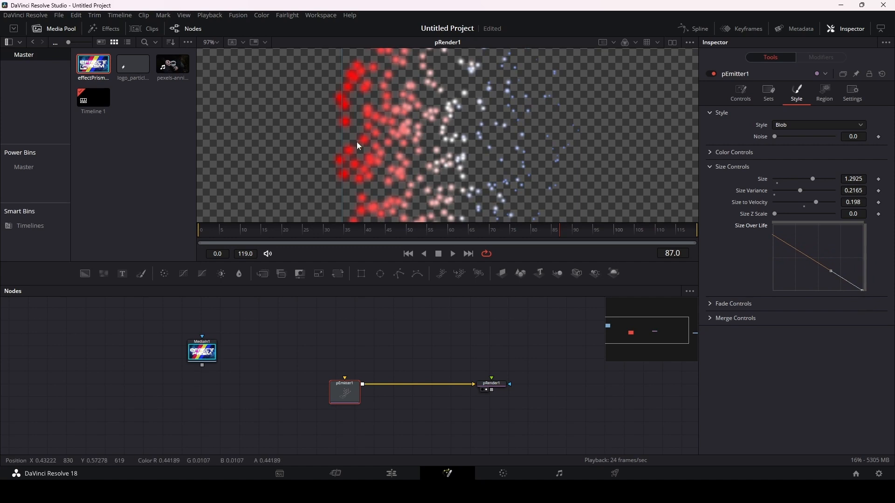
{"action": "key", "text": "space"}
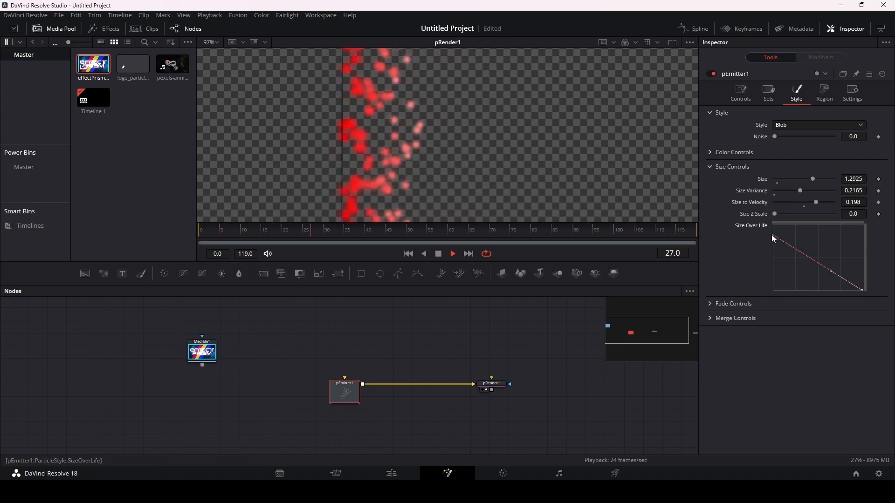
Step: Add a dip at about 0.25 and a peak at about 0.63 to the Size Over Life curve, and smooth the dip
{"action": "left_click_drag", "start_coordinate": [802, 253], "coordinate": [796, 276]}
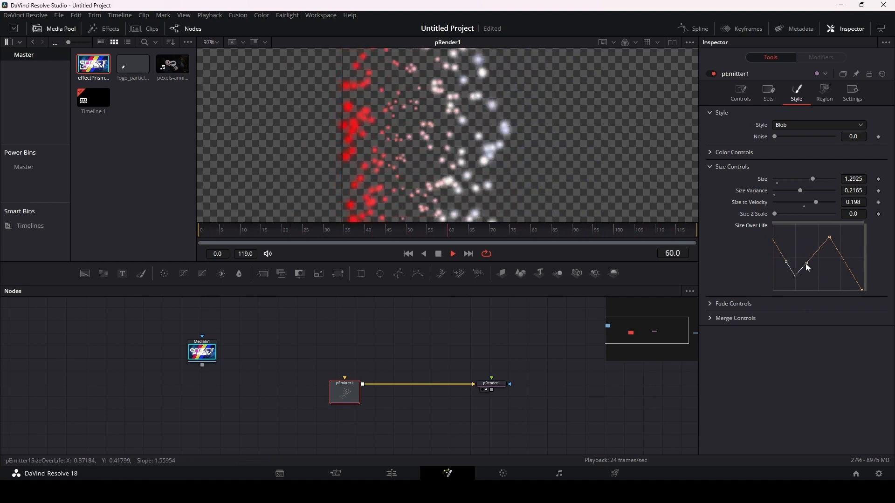
{"action": "left_click_drag", "start_coordinate": [807, 263], "coordinate": [780, 270]}
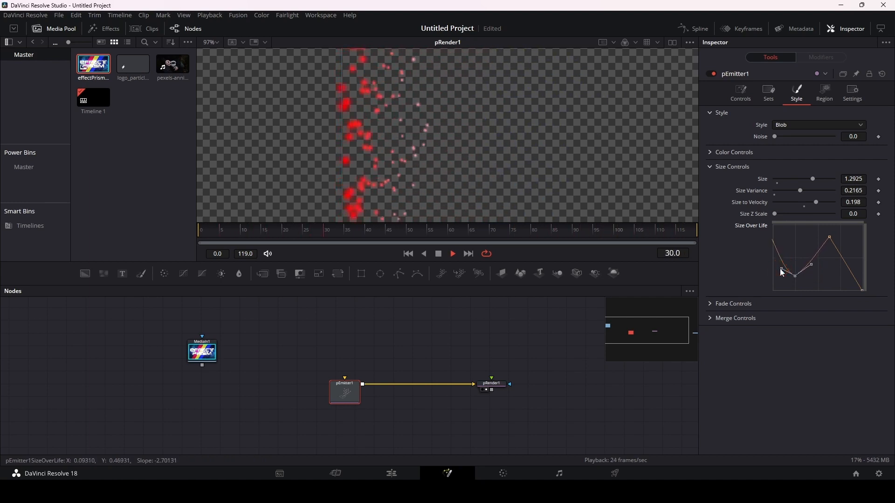
{"action": "left_click", "coordinate": [829, 238]}
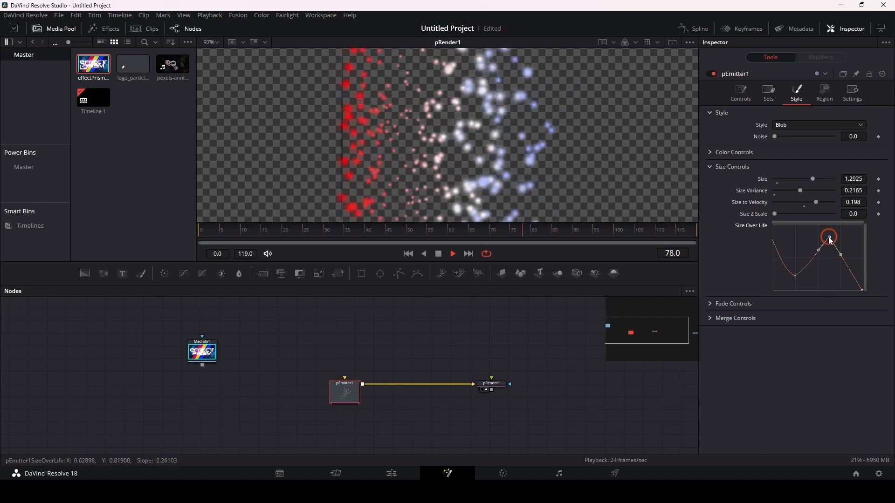
{"action": "left_click", "coordinate": [819, 250]}
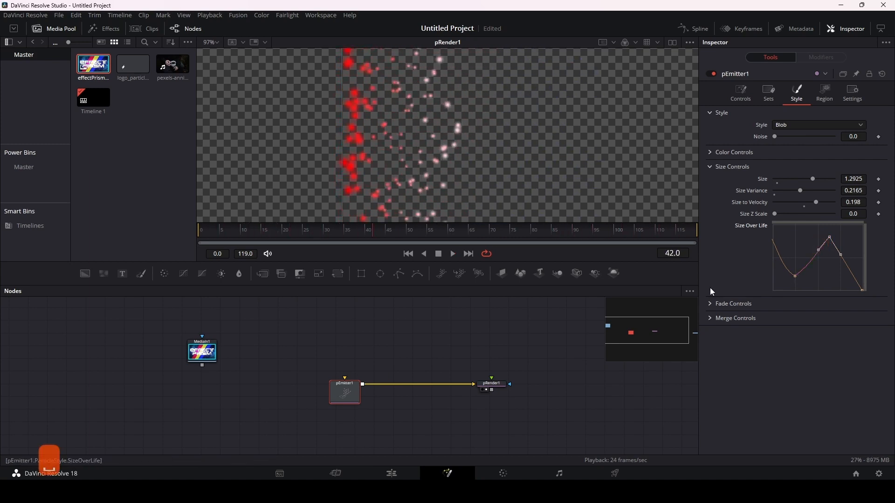
Step: Raise the Size Over Life curve's end point to about half height, reveal the fade settings and preview the particles
{"action": "left_click", "coordinate": [710, 304]}
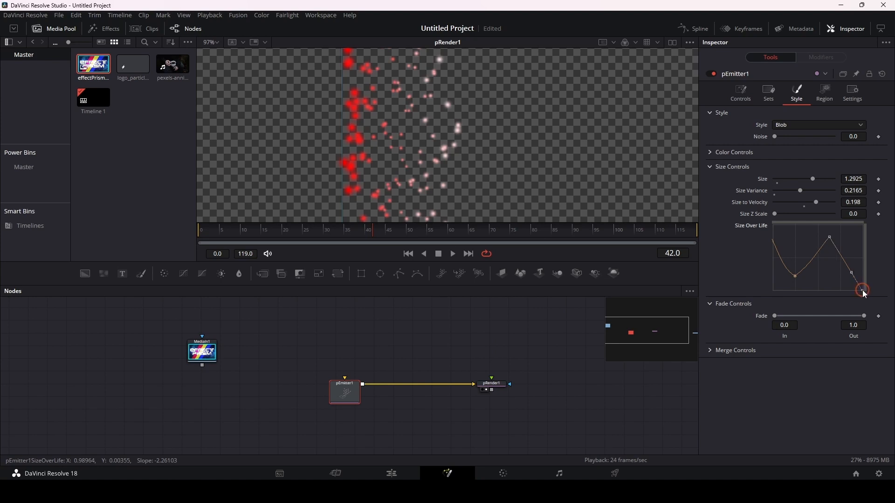
{"action": "left_click_drag", "start_coordinate": [864, 292], "coordinate": [863, 255]}
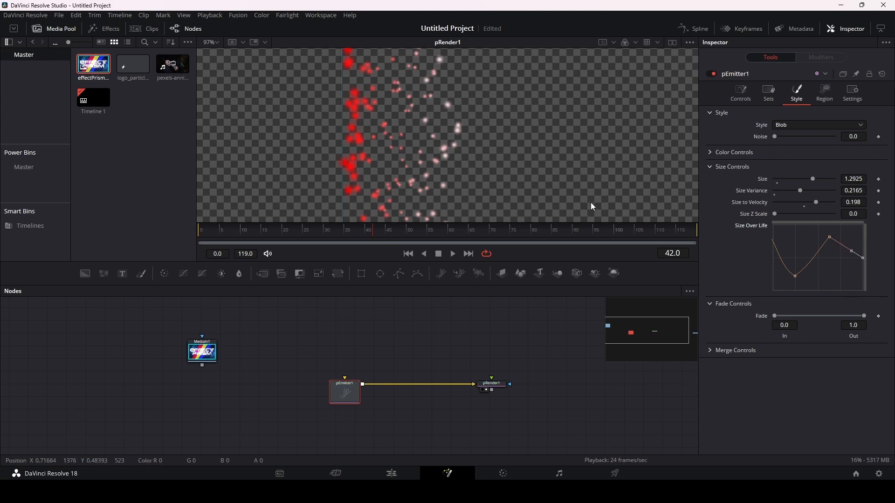
{"action": "key", "text": "space"}
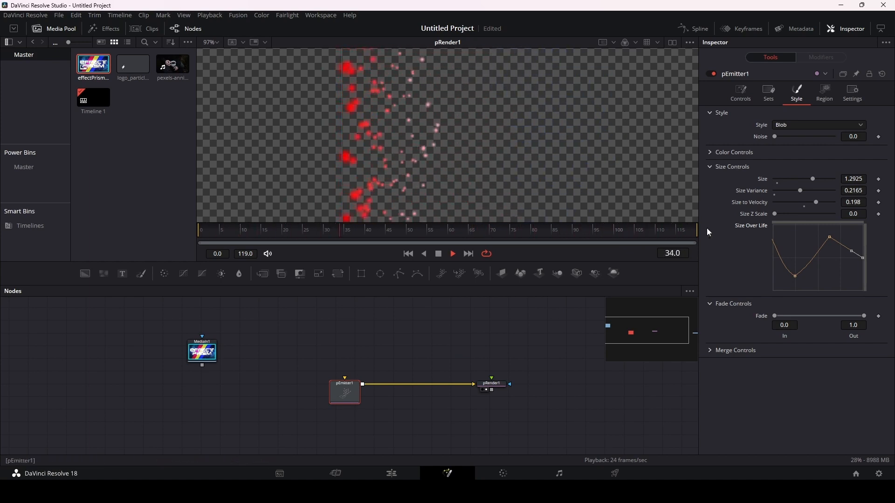
Step: Set the particles' Fade Out to 0.85 and Fade In to 0.117, previewing each change
{"action": "left_click", "coordinate": [865, 316]}
{"action": "left_click_drag", "start_coordinate": [865, 319], "coordinate": [852, 319]}
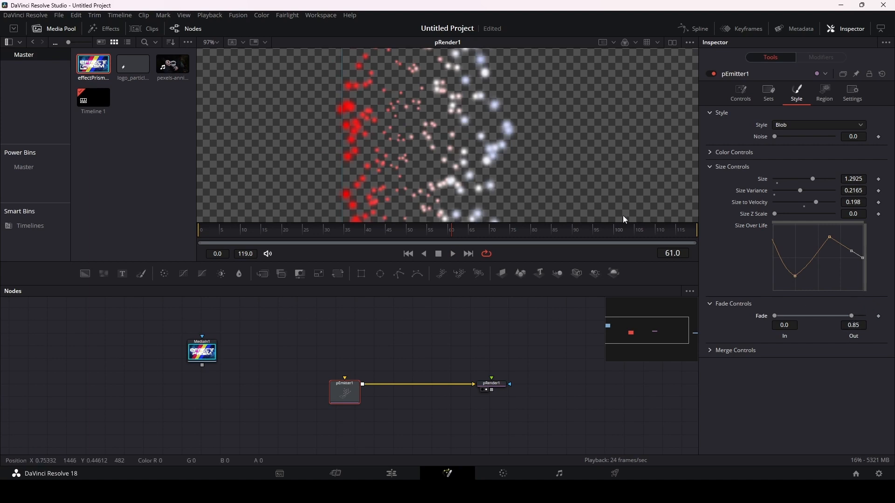
{"action": "key", "text": "space"}
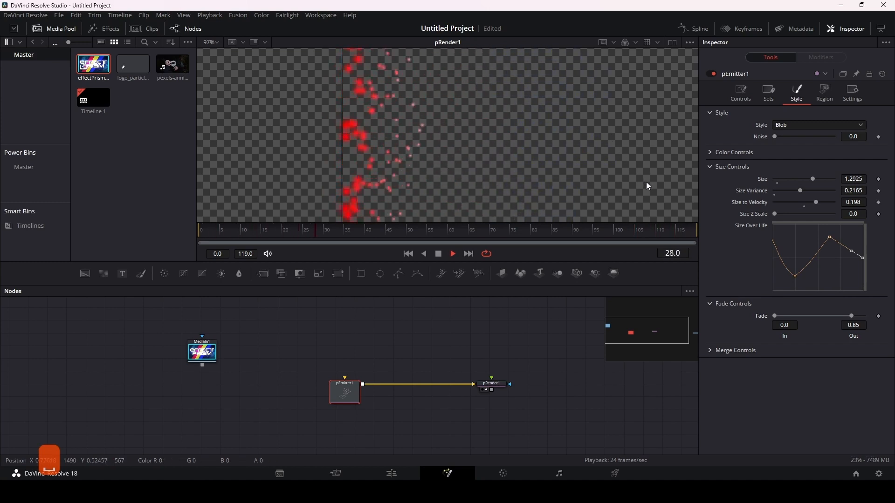
{"action": "key", "text": "space"}
{"action": "key", "text": "space"}
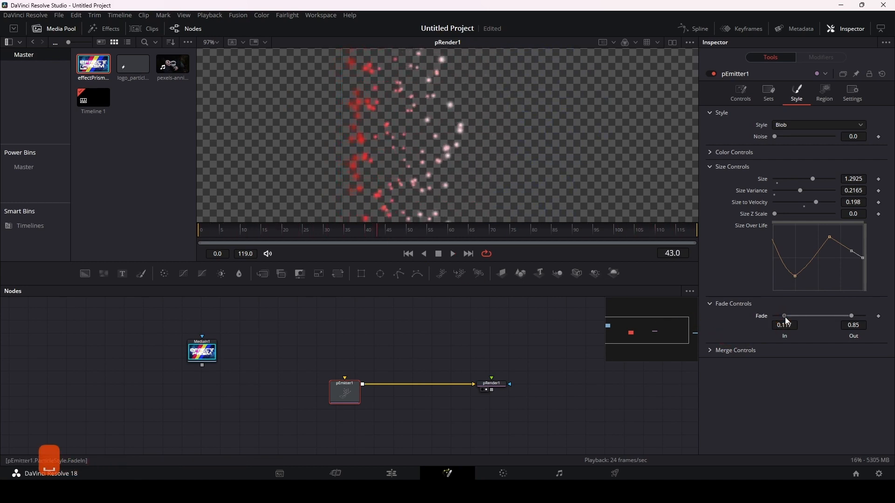
{"action": "key", "text": "space"}
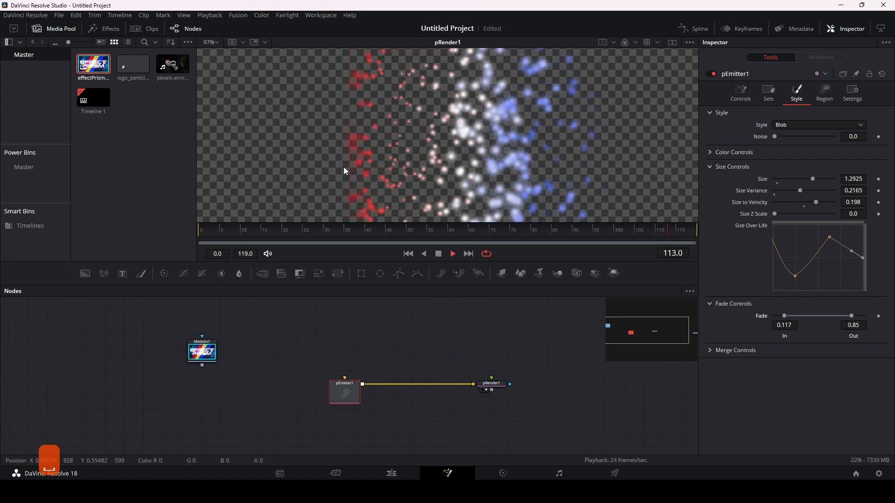
{"action": "key", "text": "space"}
Step: Move the start point of pEmitter1's line region to an X offset of about -0.068 and a Y offset of about 0.319
{"action": "left_click", "coordinate": [825, 93]}
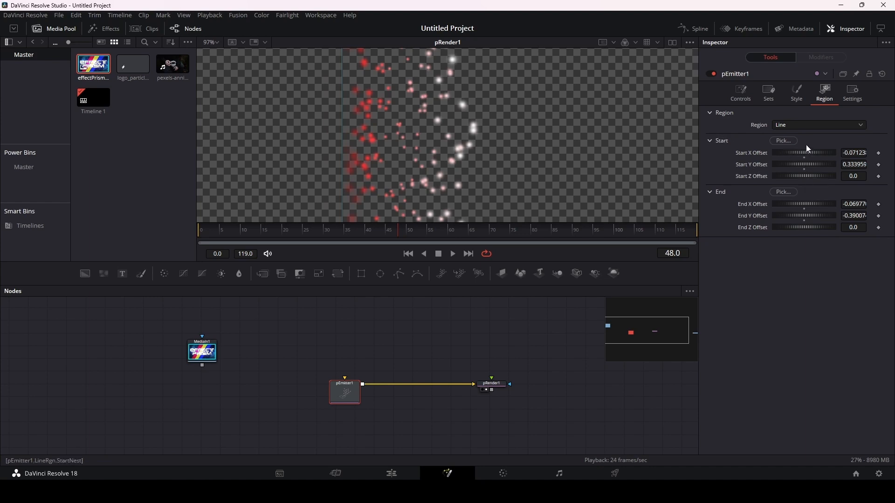
{"action": "left_click_drag", "start_coordinate": [425, 122], "coordinate": [479, 217]}
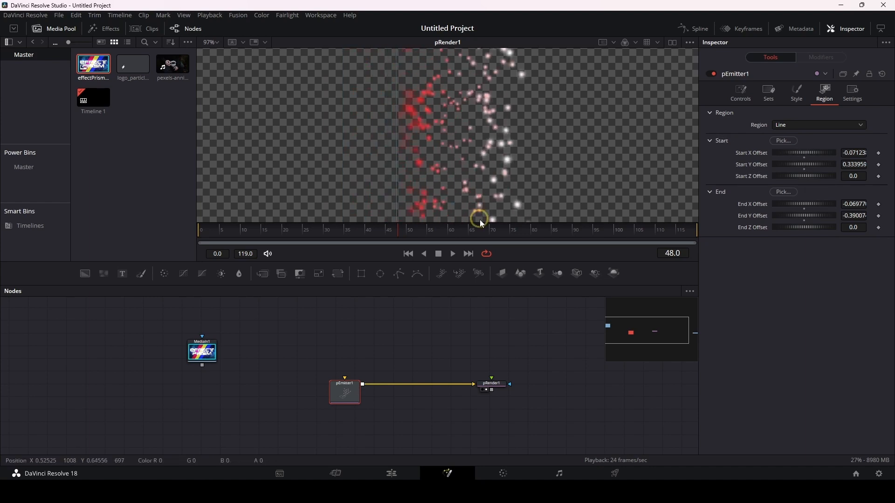
{"action": "left_click_drag", "start_coordinate": [463, 129], "coordinate": [458, 190]}
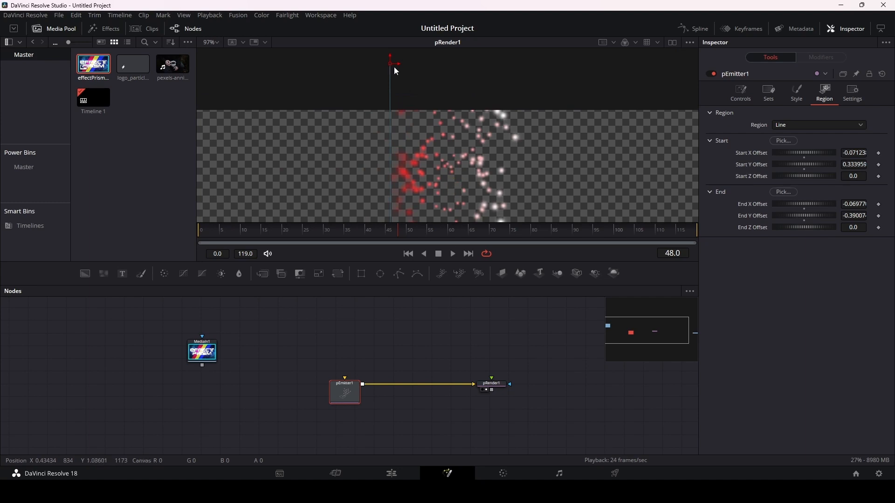
{"action": "mouse_move", "coordinate": [392, 68]}
{"action": "left_mouse_down"}
{"action": "mouse_move", "coordinate": [497, 73]}
{"action": "mouse_move", "coordinate": [334, 76]}
{"action": "mouse_move", "coordinate": [400, 90]}
{"action": "mouse_move", "coordinate": [380, 80]}
{"action": "mouse_move", "coordinate": [396, 78]}
{"action": "left_mouse_up"}
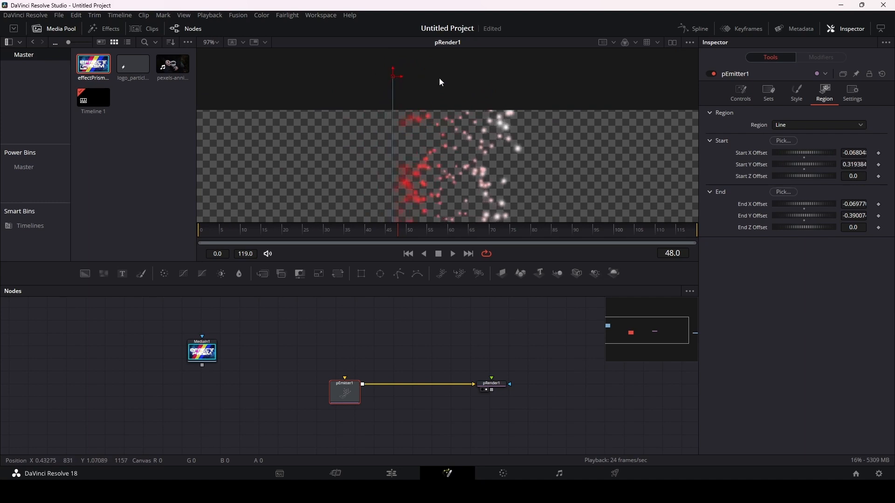
Step: Try the Cube type for pEmitter1's emission region
{"action": "left_click", "coordinate": [819, 125]}
{"action": "left_click", "coordinate": [798, 168]}
{"action": "scroll", "coordinate": [501, 172], "scroll_direction": "down", "scroll_amount": 4, "text": "ctrl"}
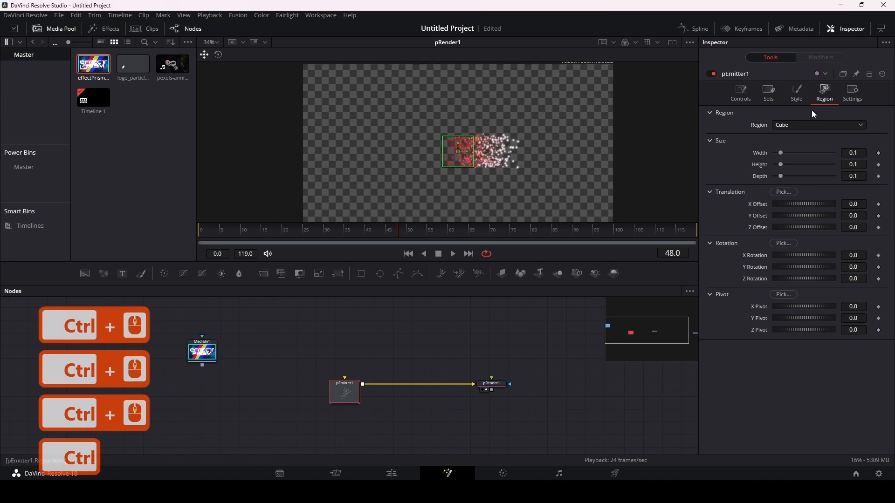
Step: Change the emission region to Rectangle with Width 0.339, Height 0.173 and X Offset -0.087
{"action": "left_click", "coordinate": [811, 126]}
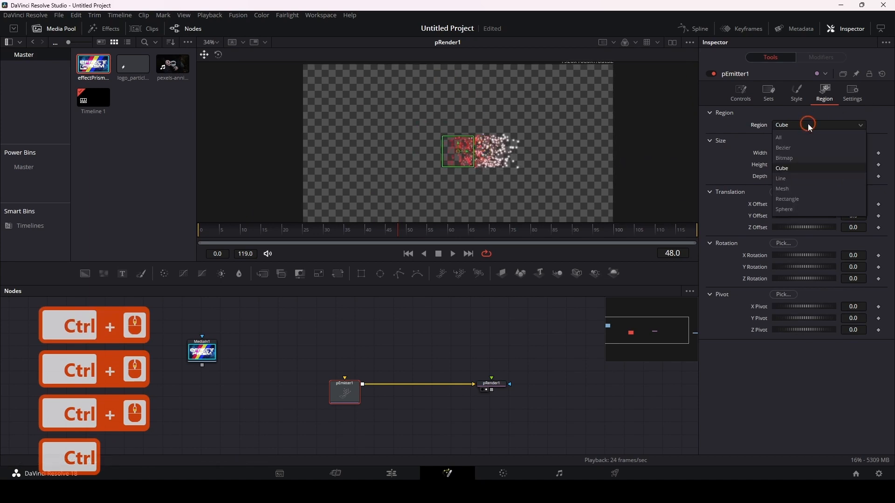
{"action": "left_click", "coordinate": [807, 197]}
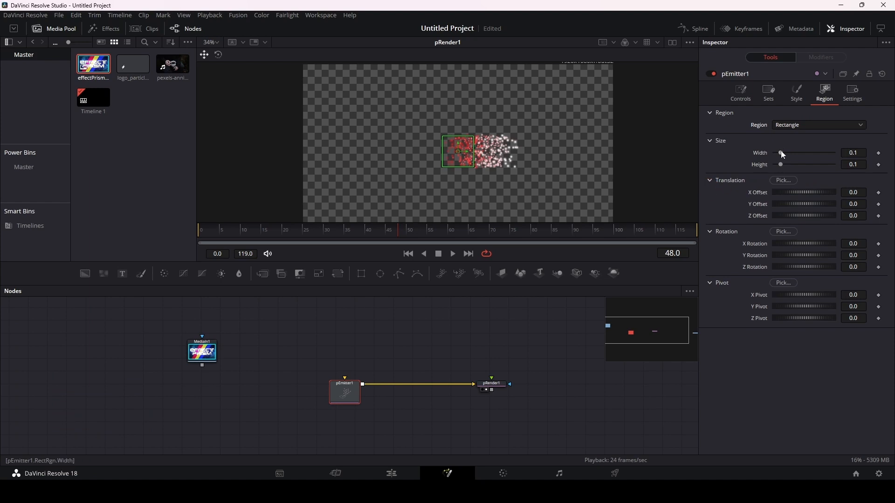
{"action": "left_click_drag", "start_coordinate": [781, 155], "coordinate": [799, 264]}
Step: Try a Z Rotation of -33.9 on the rectangular region, preview the emission and reset the rotation to 0
{"action": "left_click", "coordinate": [805, 249]}
{"action": "left_click", "coordinate": [804, 260]}
{"action": "key", "text": "space"}
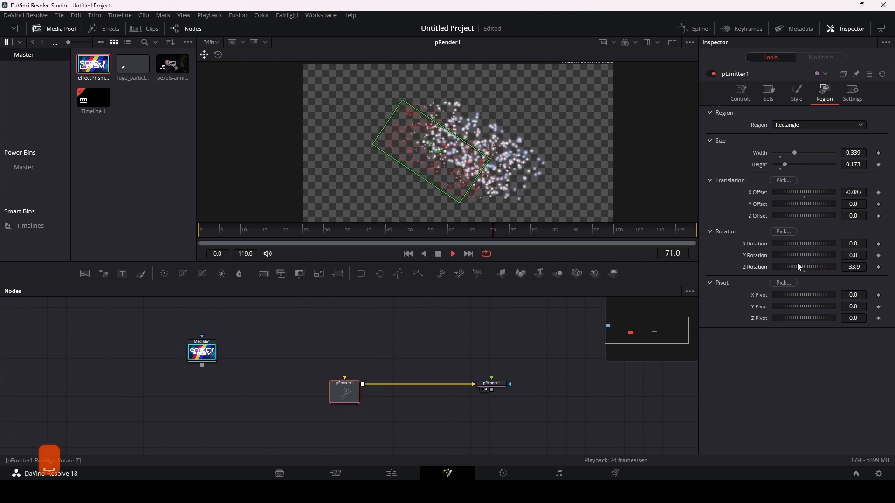
{"action": "key", "text": "space"}
{"action": "left_click", "coordinate": [805, 273]}
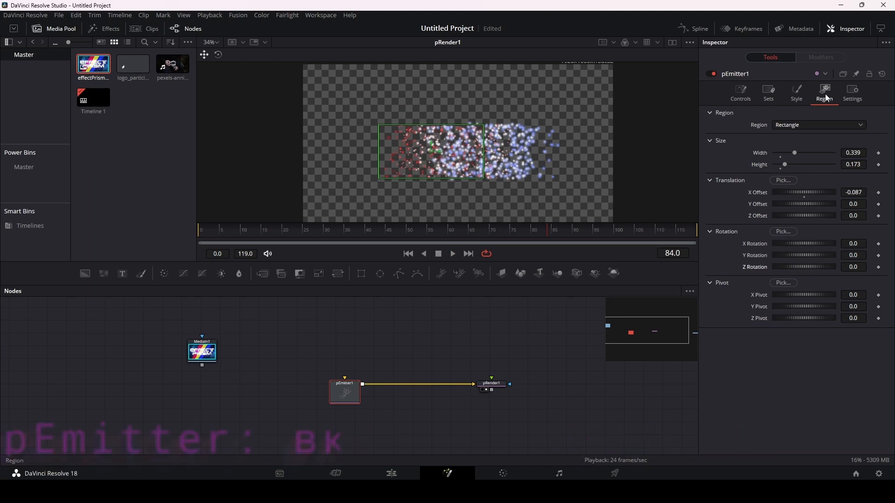
Step: Examine the comments and render script fields in pEmitter1's general settings
{"action": "left_click", "coordinate": [852, 96]}
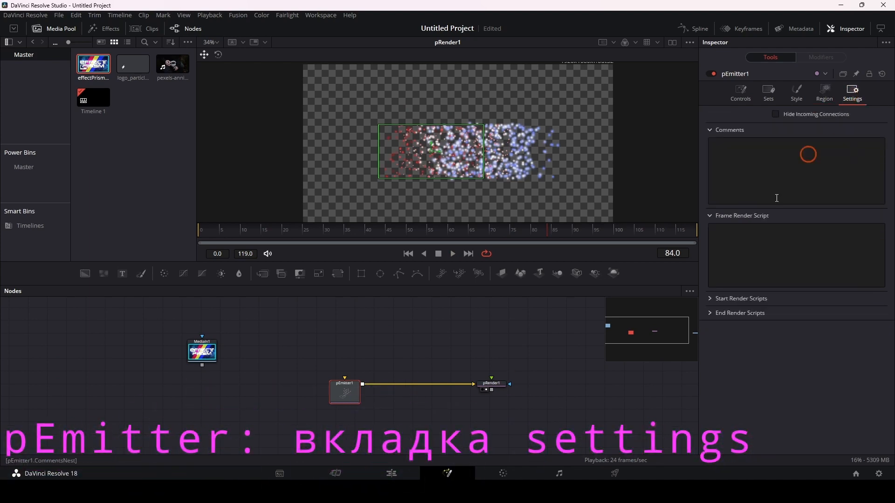
{"action": "left_click", "coordinate": [753, 158]}
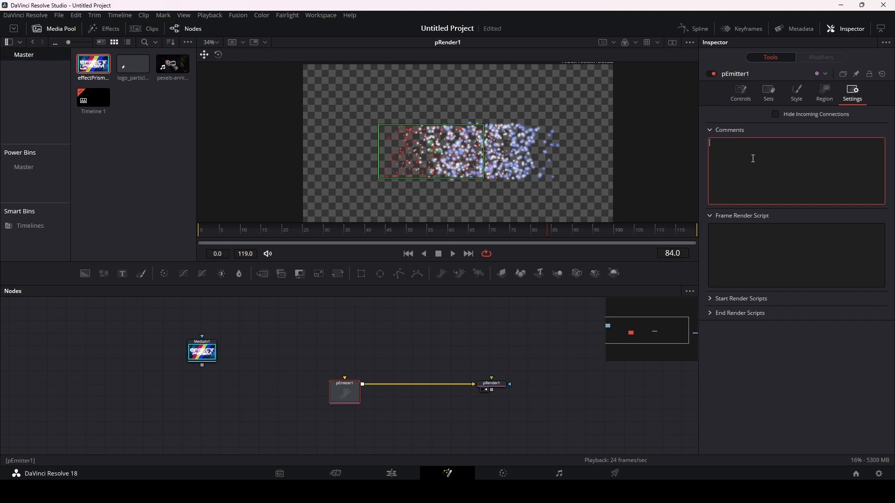
{"action": "left_click", "coordinate": [753, 158]}
Step: Set pRender1's 2D Blur to 15.0 and preview the blurred particles
{"action": "left_click_drag", "start_coordinate": [455, 351], "coordinate": [405, 330]}
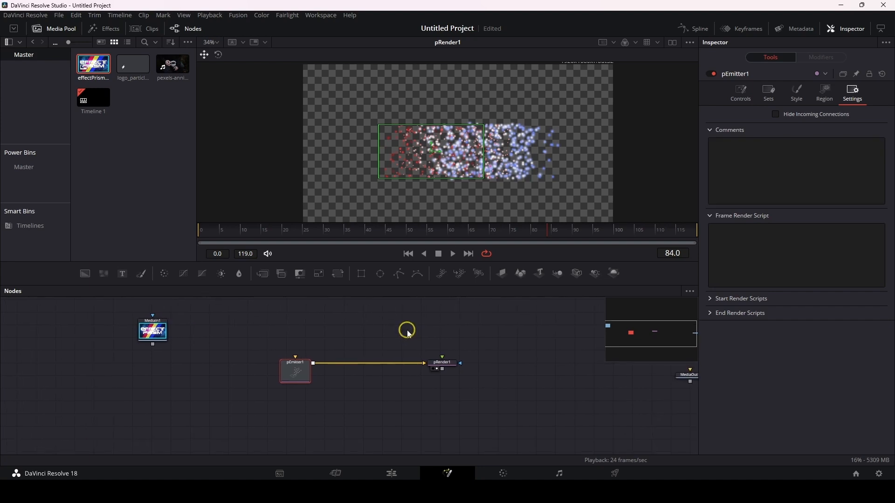
{"action": "left_click", "coordinate": [449, 367]}
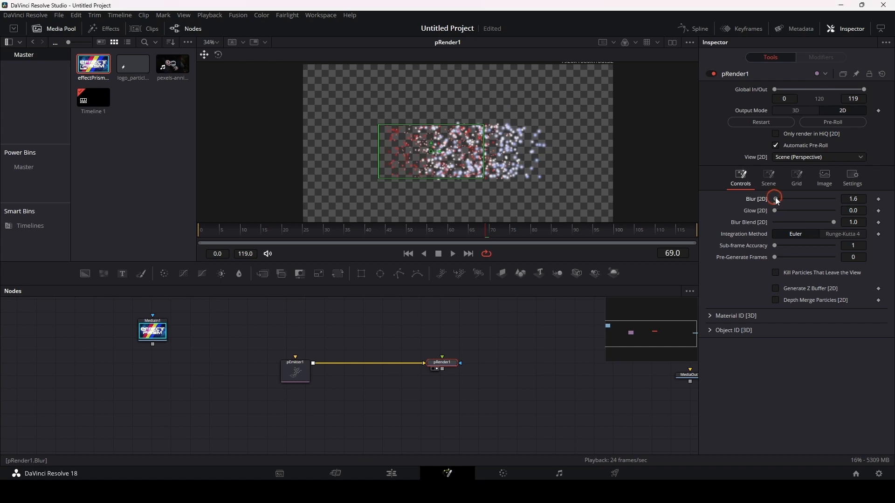
{"action": "left_click_drag", "start_coordinate": [774, 198], "coordinate": [781, 199]}
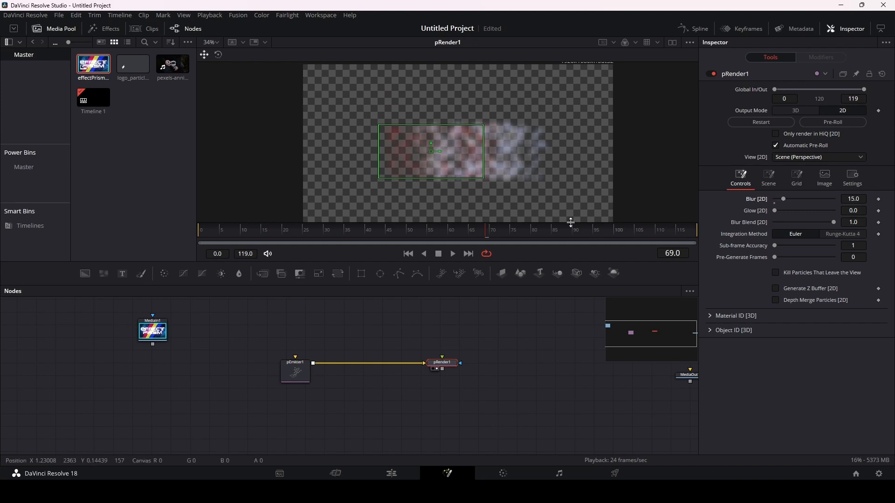
{"action": "key", "text": "space"}
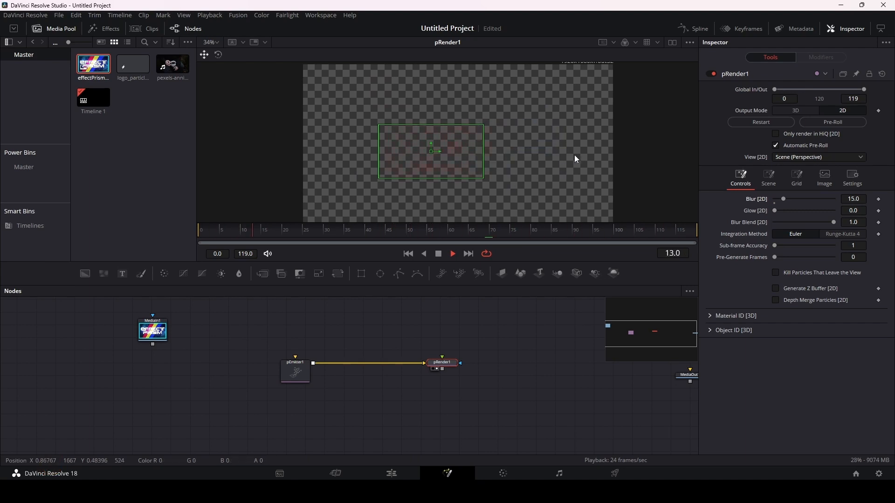
{"action": "key", "text": "space"}
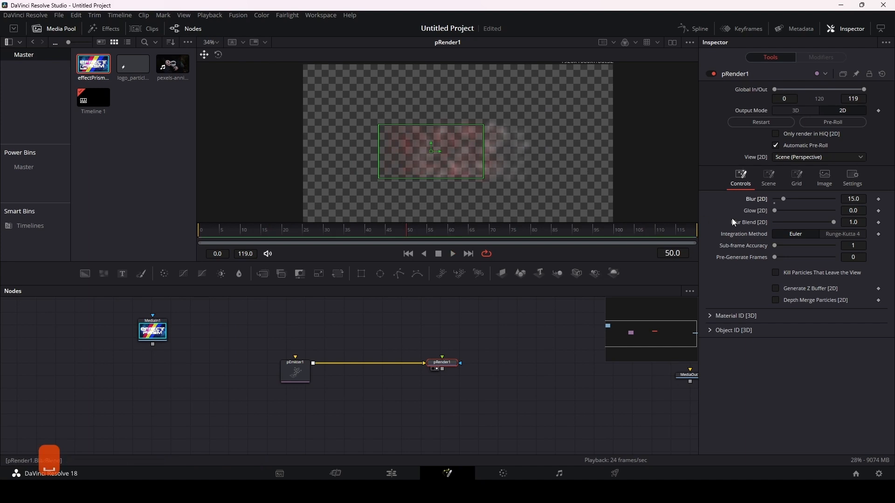
Step: Set pRender1's 2D Glow to 0.354 and preview the effect
{"action": "left_click_drag", "start_coordinate": [777, 213], "coordinate": [795, 211]}
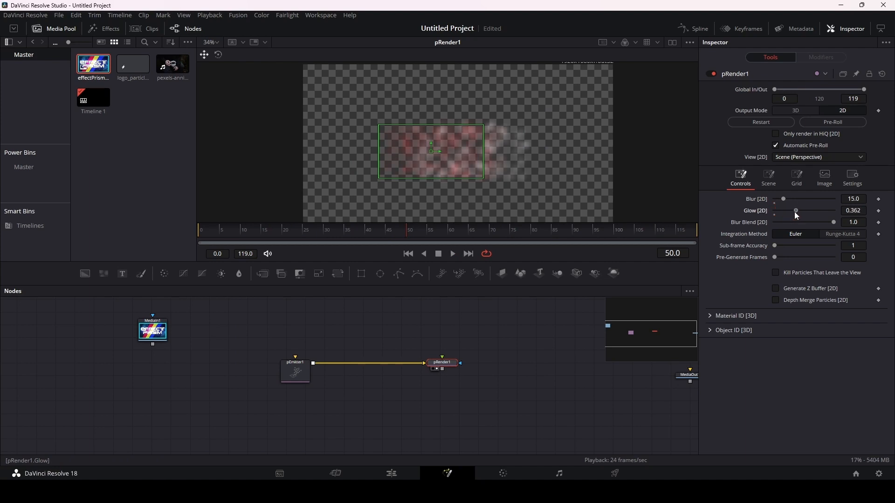
{"action": "key", "text": "space"}
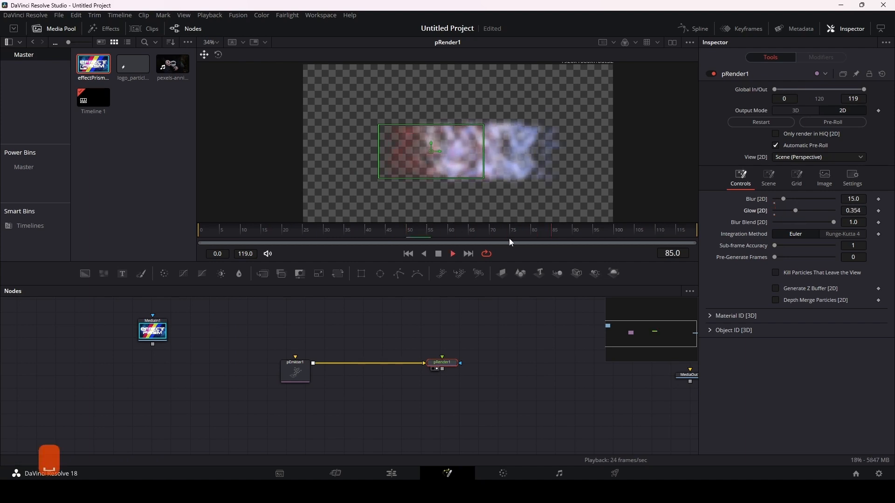
{"action": "key", "text": "space"}
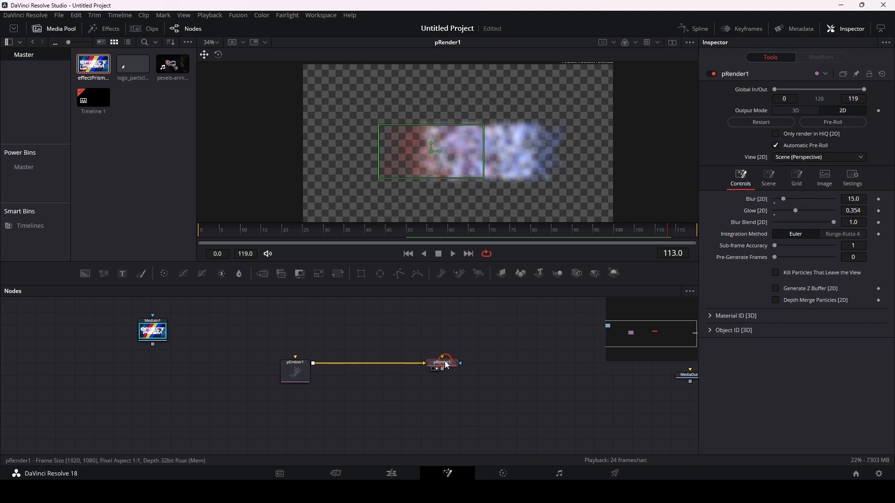
Step: Add a Glow node connected after pRender1 and load it into the first viewer
{"action": "left_click_drag", "start_coordinate": [448, 366], "coordinate": [440, 366]}
{"action": "key", "text": "shift+space"}
{"action": "type", "text": "pem"}
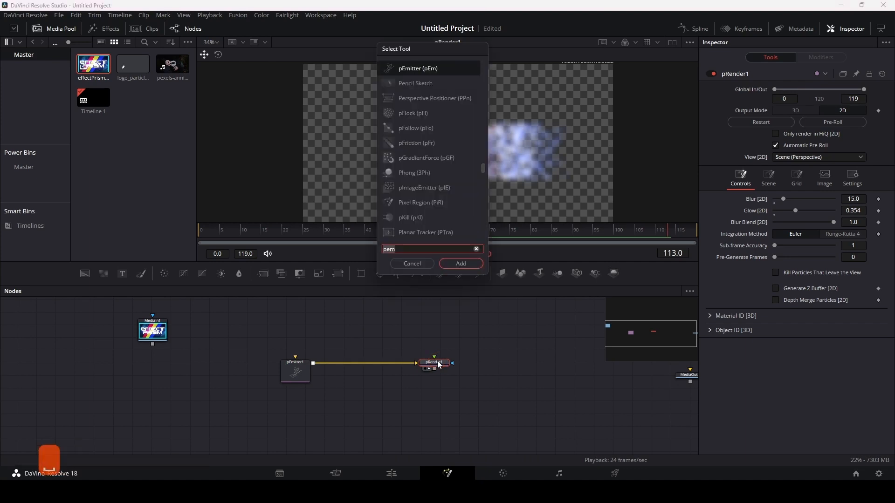
{"action": "type", "text": "glow"}
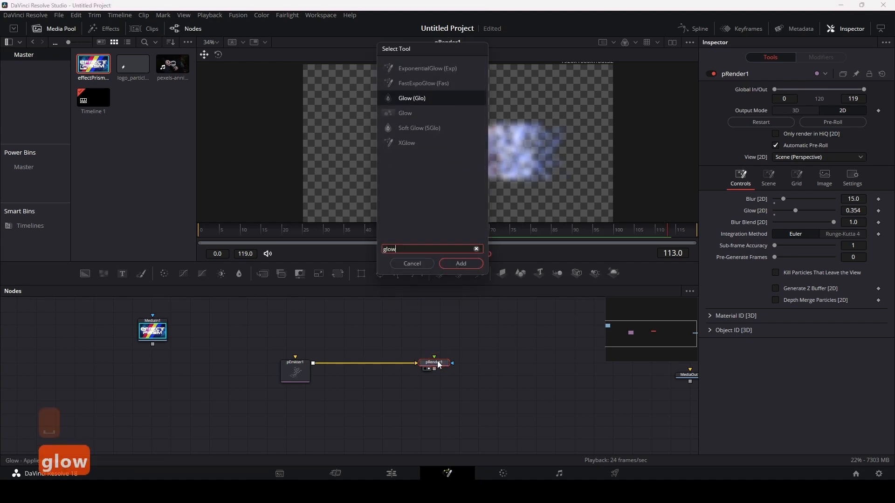
{"action": "key", "text": "Return"}
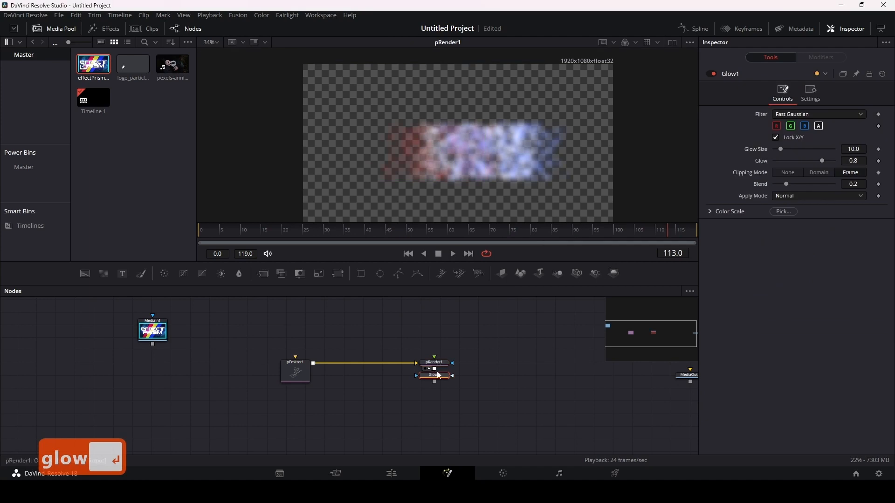
{"action": "left_click_drag", "start_coordinate": [435, 376], "coordinate": [503, 363]}
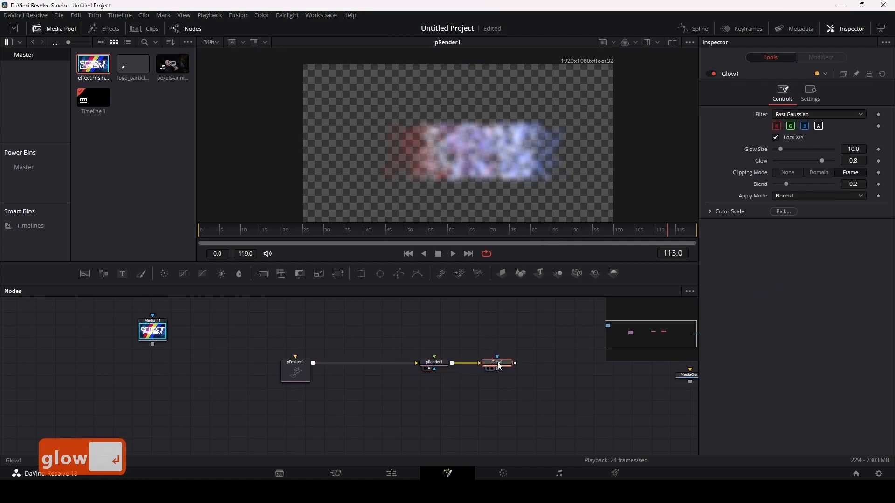
{"action": "key", "text": "1"}
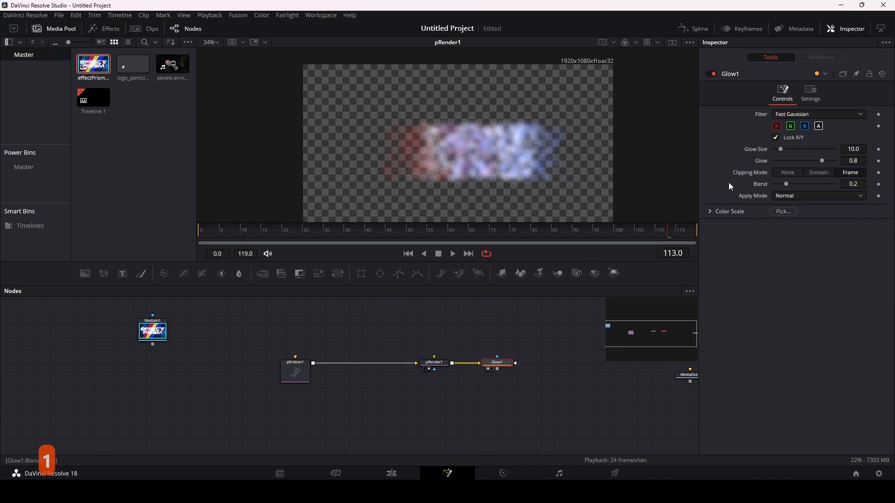
Step: Set pRender1's 2D Glow to 0.0
{"action": "left_click", "coordinate": [435, 363]}
{"action": "left_click", "coordinate": [796, 211]}
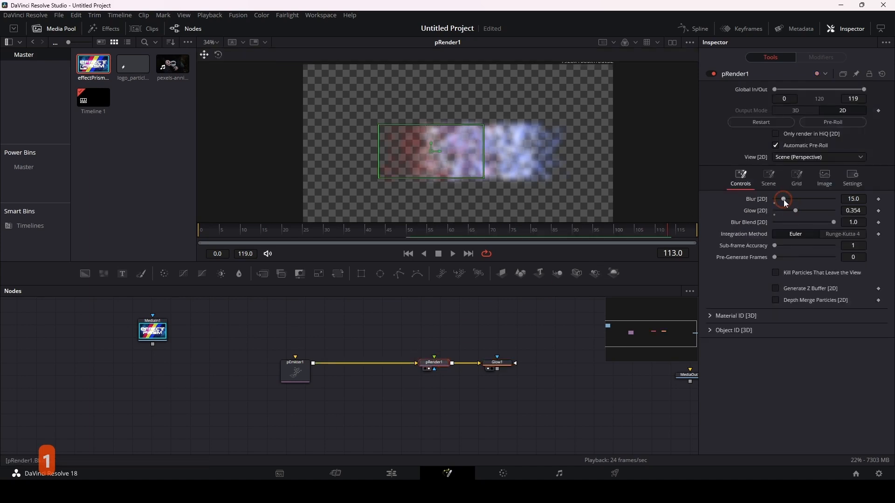
{"action": "left_click_drag", "start_coordinate": [796, 211], "coordinate": [752, 215]}
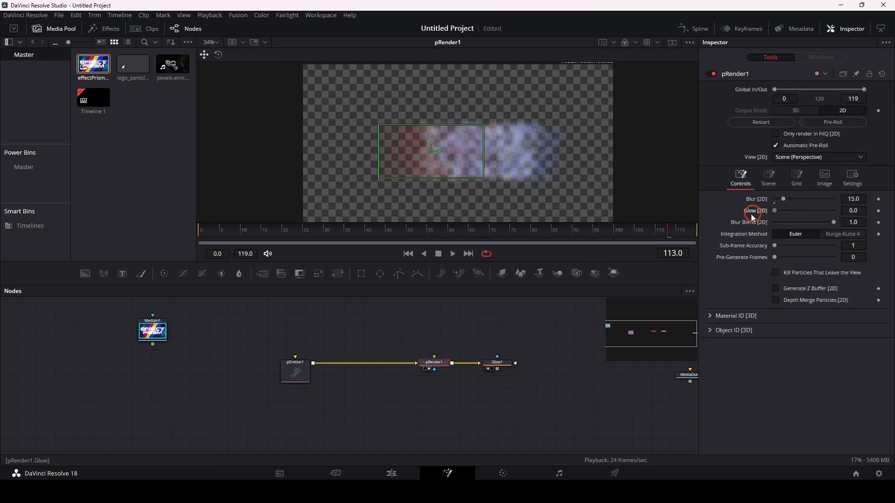
Step: View Glow1's output, set its Glow Size to 72.4 and Glow to 0.913, and preview the particles
{"action": "left_click", "coordinate": [498, 363]}
{"action": "left_click", "coordinate": [803, 160]}
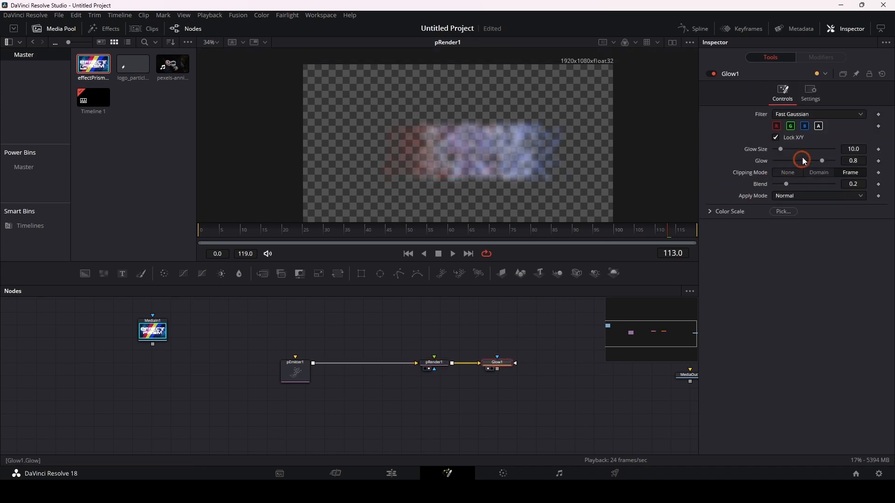
{"action": "left_click_drag", "start_coordinate": [782, 150], "coordinate": [809, 162]}
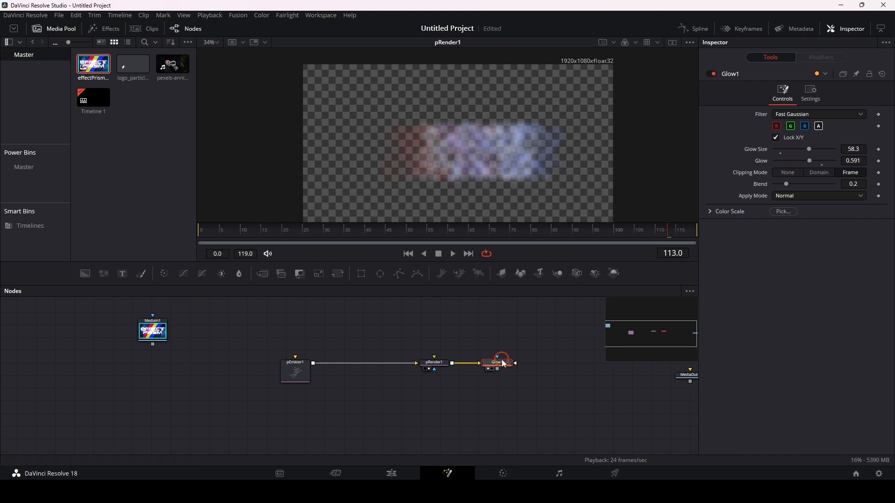
{"action": "key", "text": "2"}
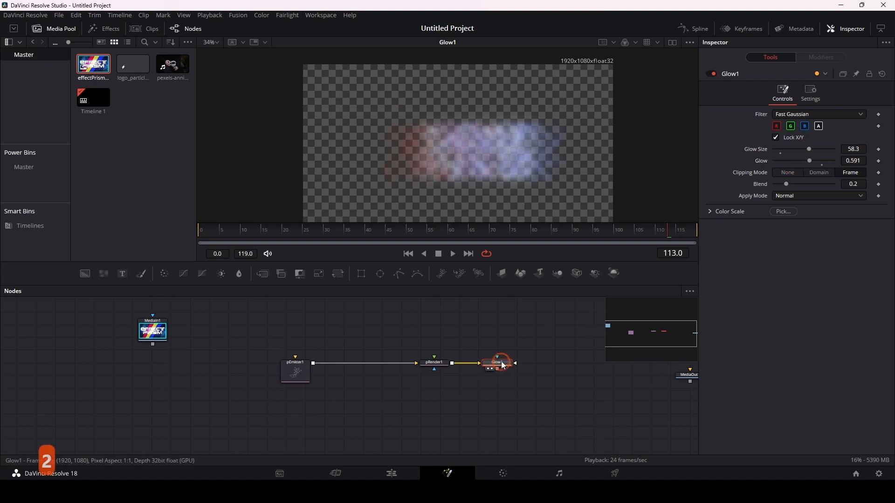
{"action": "left_click_drag", "start_coordinate": [812, 151], "coordinate": [829, 161]}
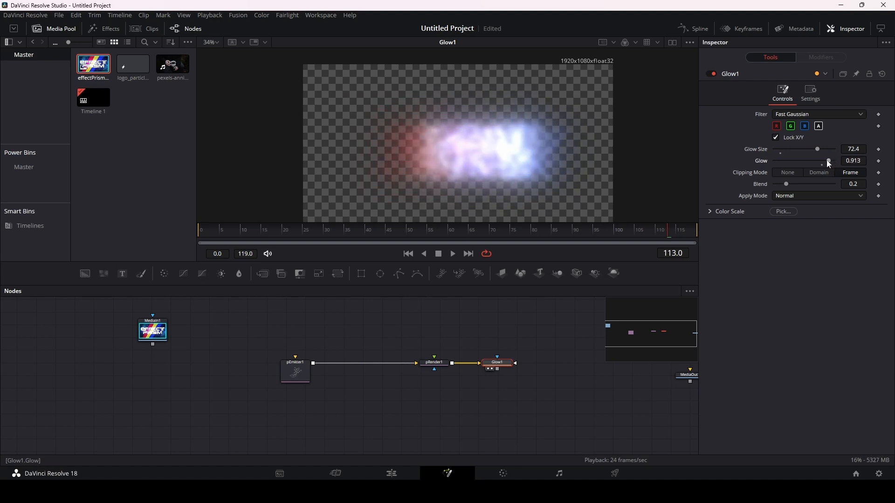
{"action": "key", "text": "space"}
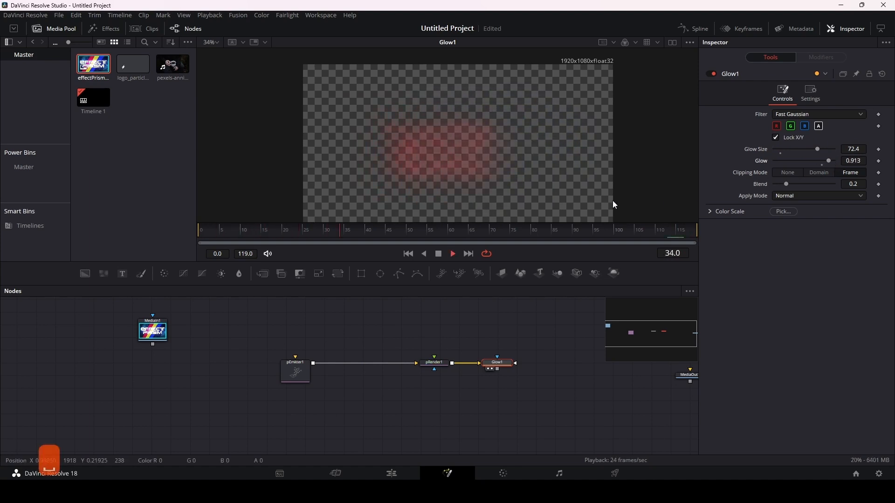
{"action": "key", "text": "space"}
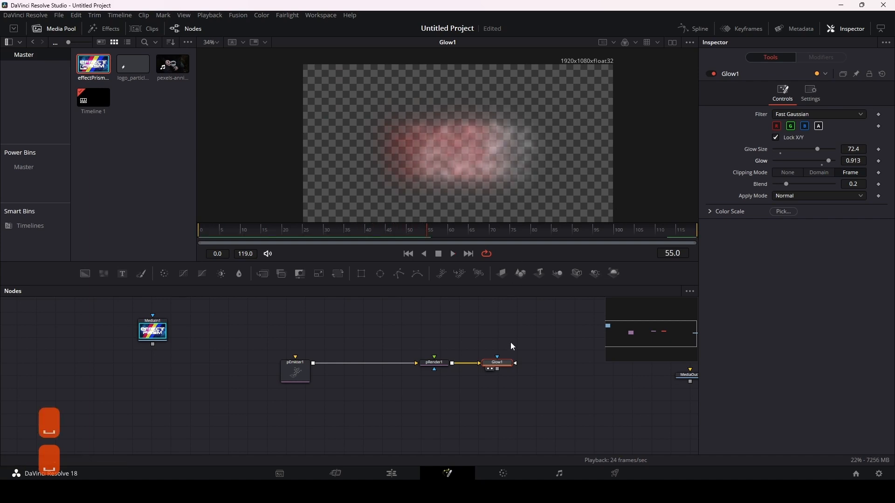
Step: Delete the Glow1 node, set pRender1's 2D Glow to 0.394 and preview the particles
{"action": "left_click", "coordinate": [499, 364]}
{"action": "key", "text": "BackSpace"}
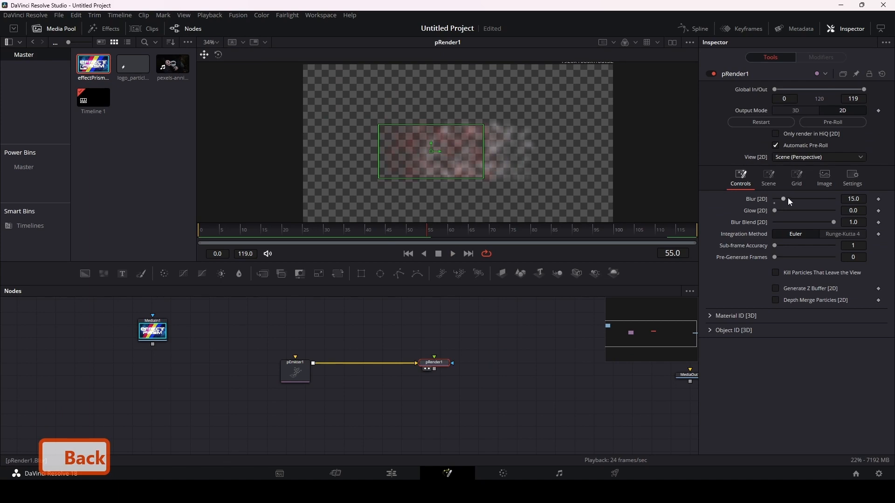
{"action": "left_click_drag", "start_coordinate": [777, 210], "coordinate": [802, 215]}
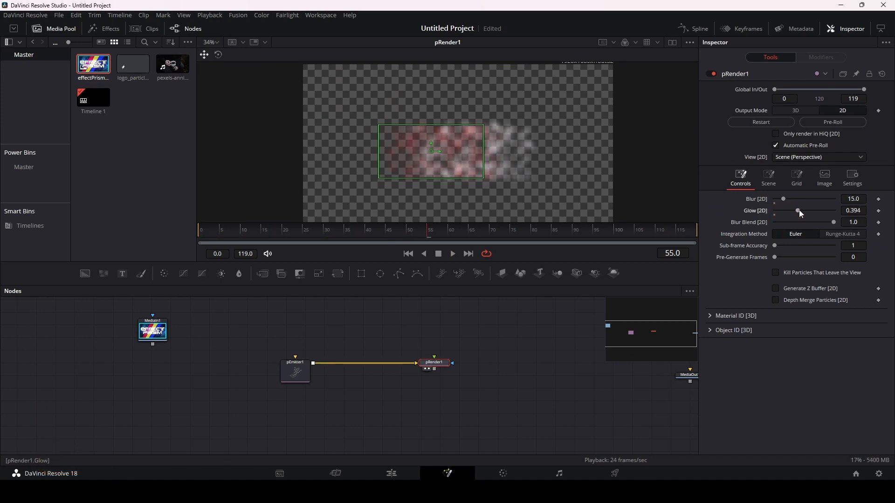
{"action": "key", "text": "space"}
{"action": "key", "text": "space"}
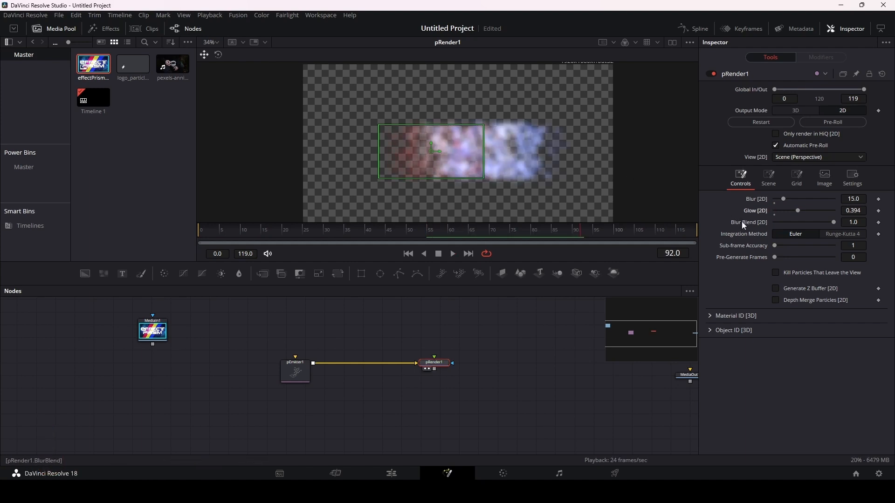
Step: Set pRender1's Blur Blend to 0.992 and try the Runge-Kutta 4 integration method before returning to Euler
{"action": "left_click_drag", "start_coordinate": [835, 221], "coordinate": [813, 220]}
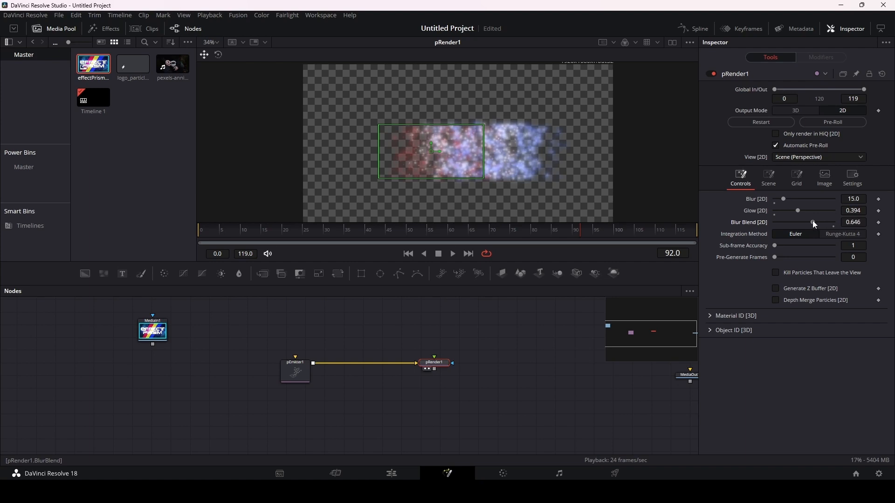
{"action": "left_click_drag", "start_coordinate": [813, 220], "coordinate": [833, 221]}
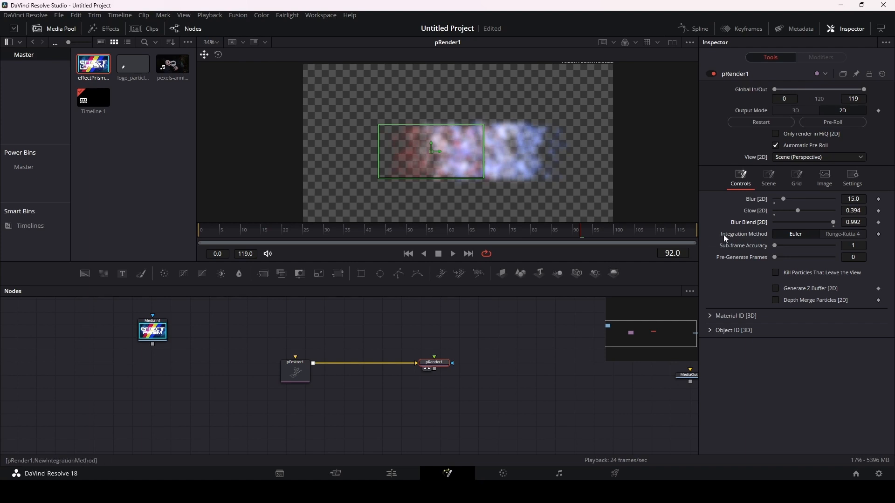
{"action": "left_click", "coordinate": [842, 237]}
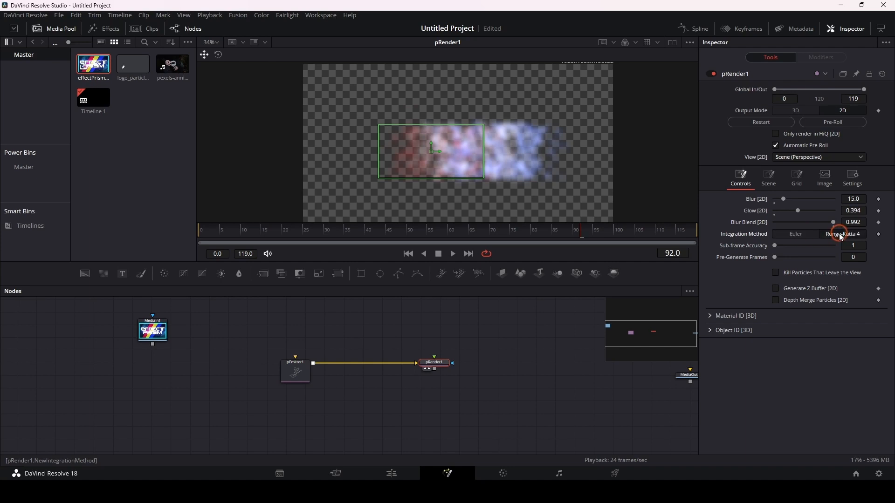
{"action": "left_click", "coordinate": [788, 237]}
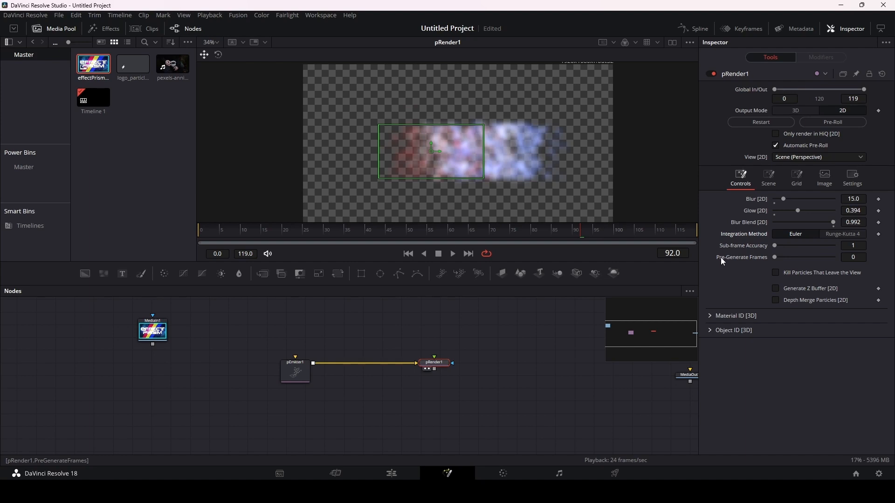
Step: Return to the first frame and examine pEmitter1's emitter, velocity and rotation controls
{"action": "left_click", "coordinate": [408, 255]}
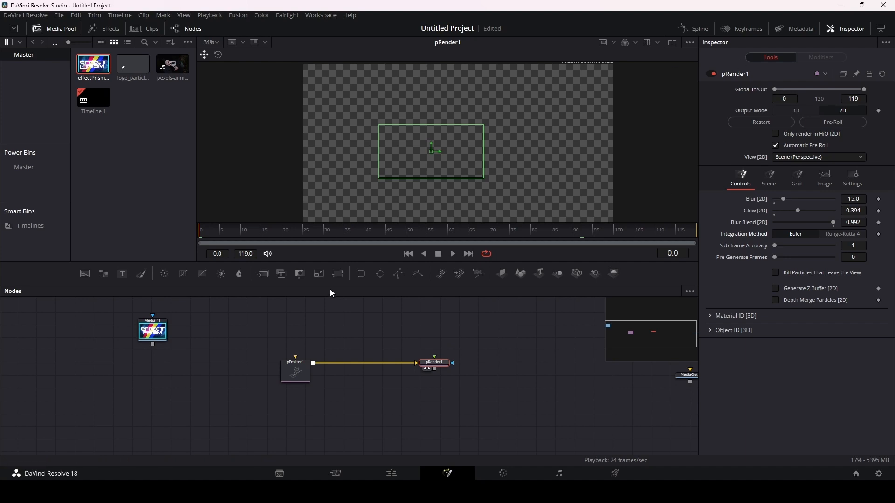
{"action": "left_click", "coordinate": [295, 369]}
{"action": "left_click", "coordinate": [741, 94]}
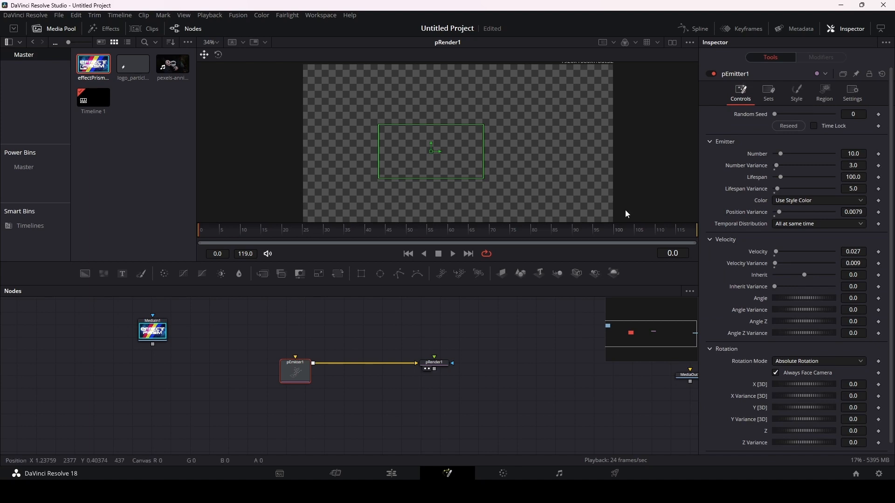
Step: Set pRender1's Pre-Generate Frames to 1, preview the emission and return to the first frame
{"action": "left_click", "coordinate": [433, 364]}
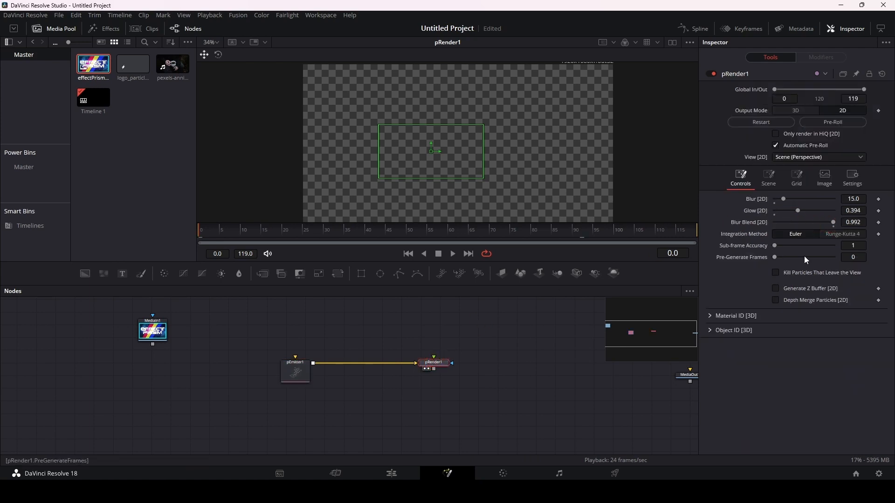
{"action": "left_click", "coordinate": [857, 258]}
{"action": "type", "text": "1"}
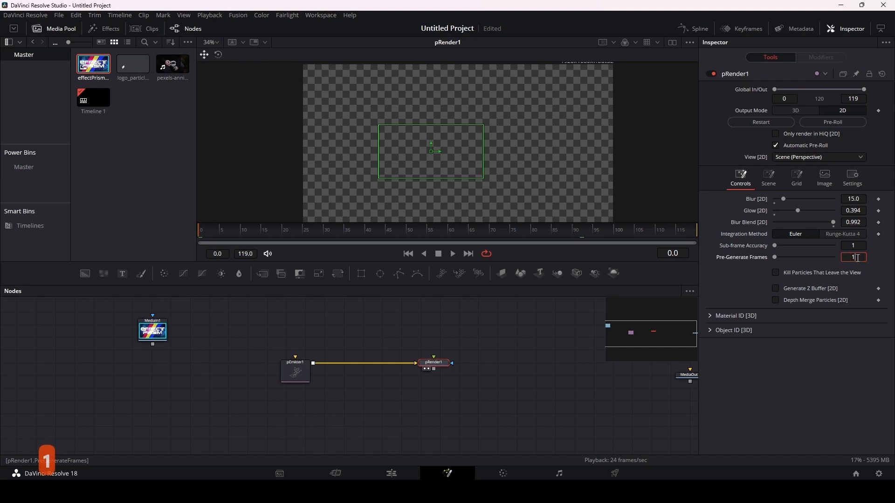
{"action": "left_click", "coordinate": [735, 287]}
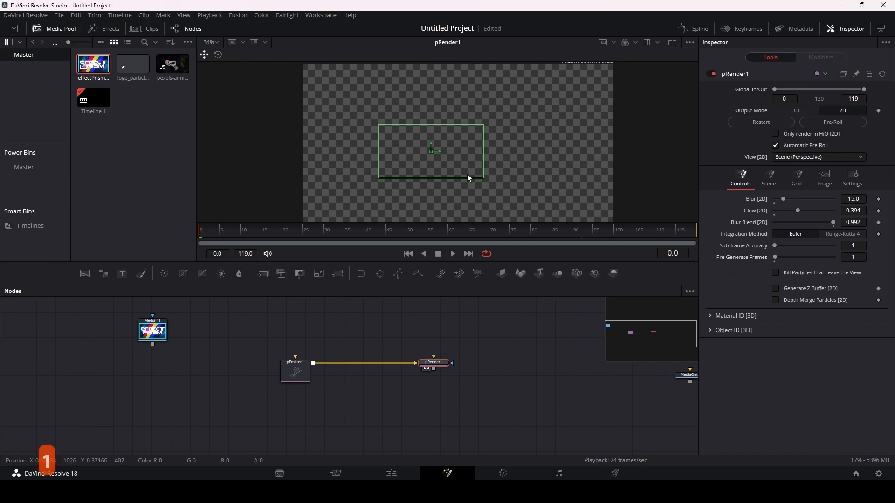
{"action": "key", "text": "space"}
{"action": "key", "text": "space"}
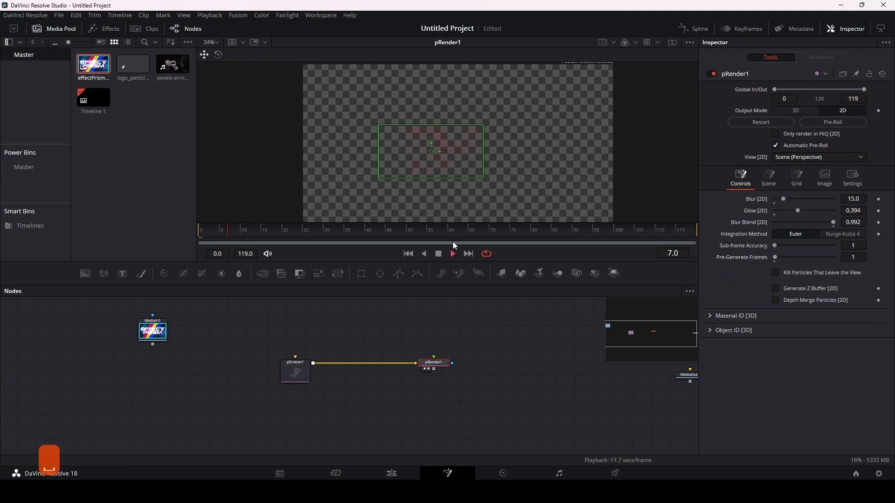
{"action": "left_click", "coordinate": [409, 255]}
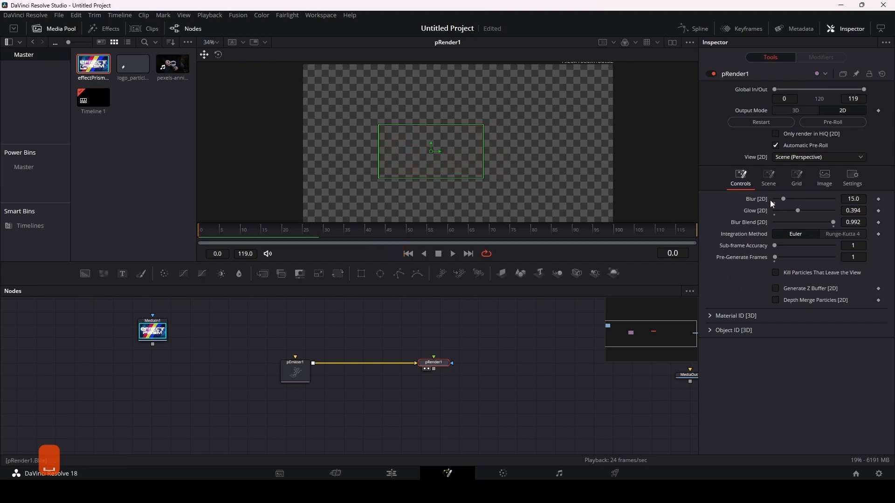
Step: Set pRender1's Pre-Generate Frames to 5
{"action": "left_click", "coordinate": [857, 258]}
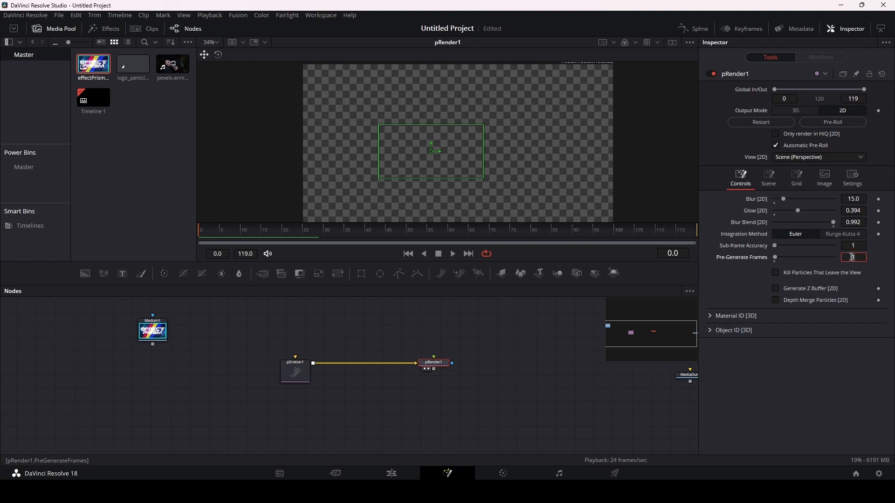
{"action": "type", "text": "5"}
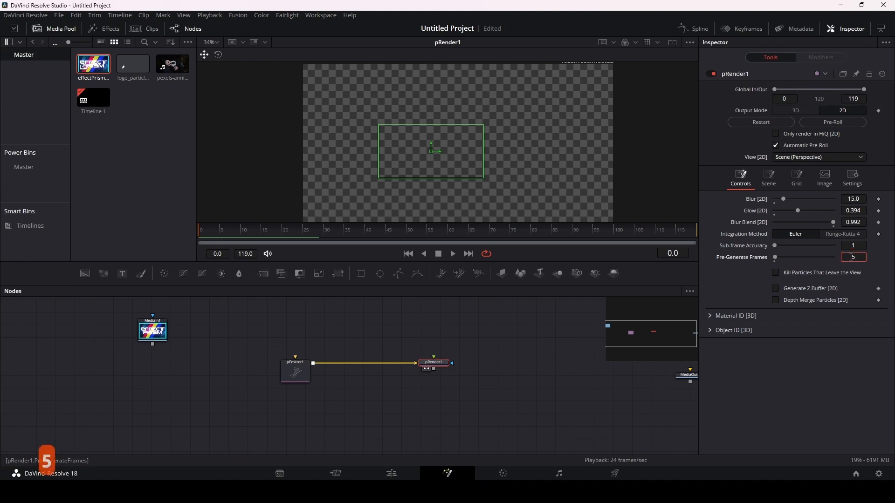
{"action": "key", "text": "Return"}
Step: Set pRender1's 2D Blur to 0.0 and pEmitter1's fade-in value to 0.0
{"action": "scroll", "coordinate": [475, 133], "scroll_direction": "up", "scroll_amount": 5, "text": "ctrl"}
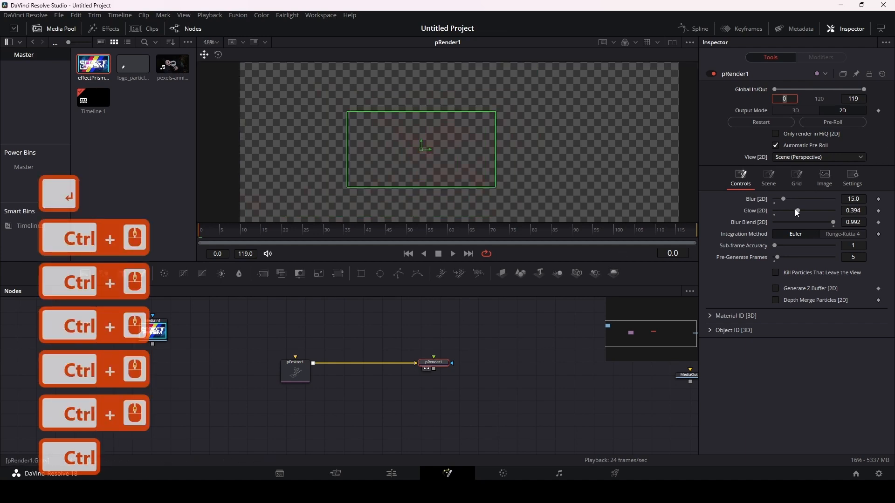
{"action": "left_click_drag", "start_coordinate": [784, 197], "coordinate": [759, 204]}
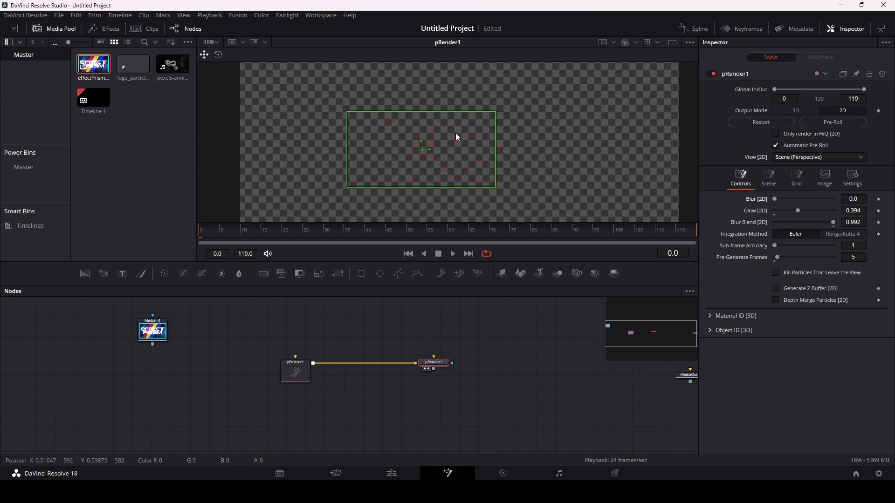
{"action": "left_click", "coordinate": [297, 371]}
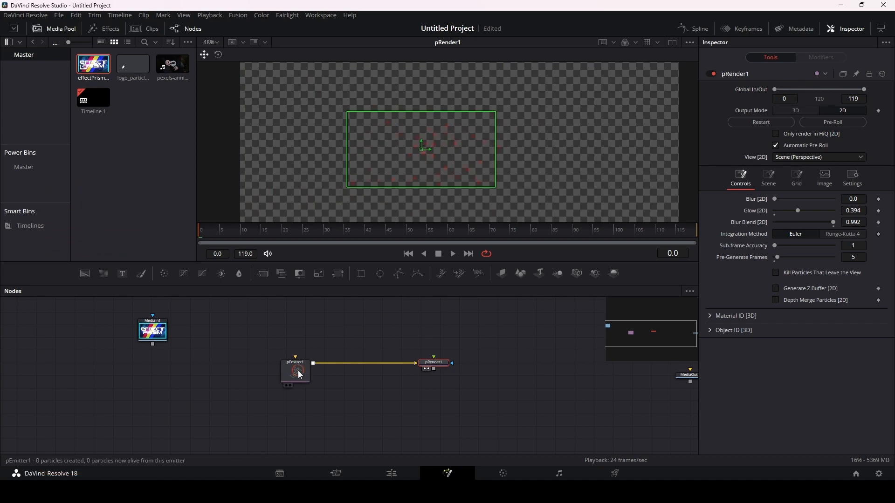
{"action": "left_click", "coordinate": [804, 93]}
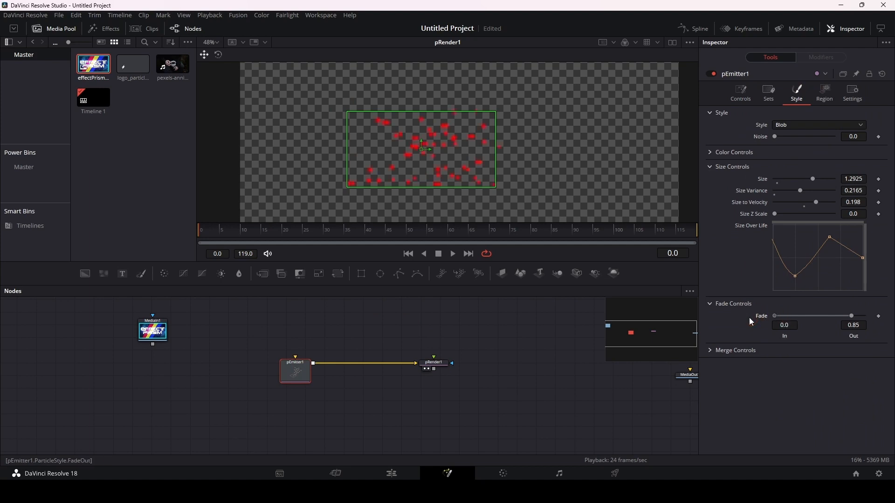
Step: Reduce pRender1's Pre-Generate Frames to 1 and compare the particles on the first frame
{"action": "left_click", "coordinate": [435, 364]}
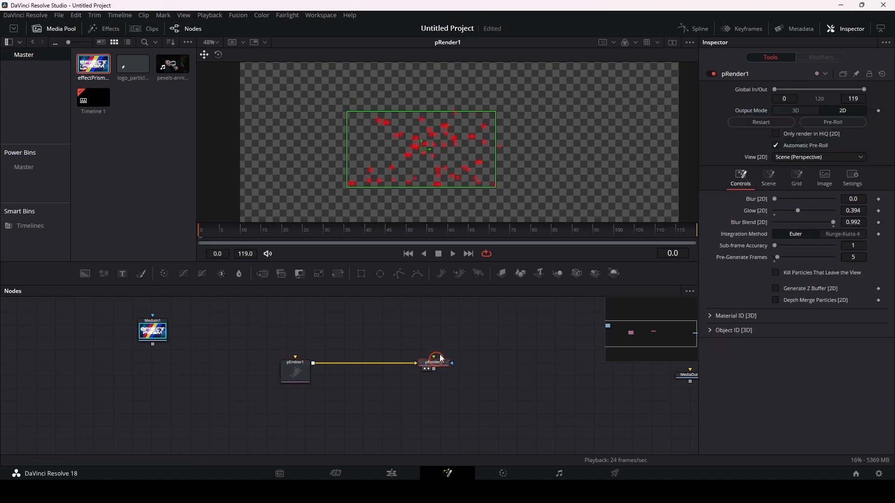
{"action": "left_click", "coordinate": [856, 258]}
{"action": "type", "text": "2"}
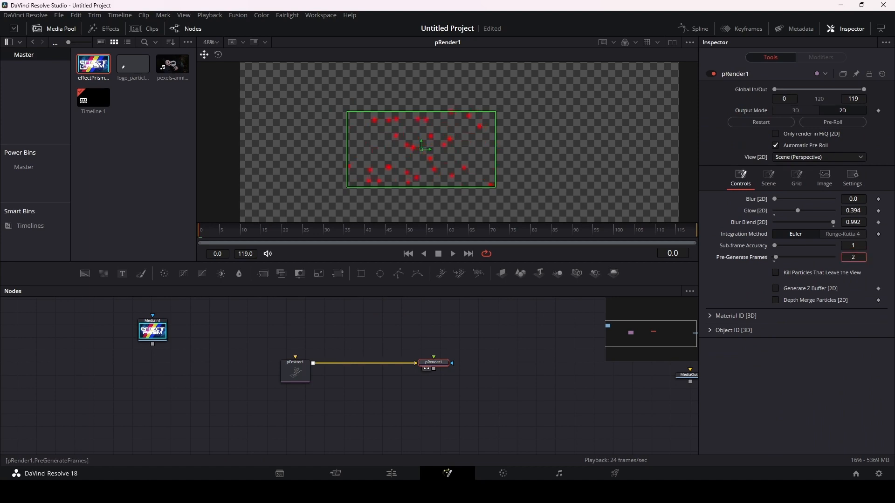
{"action": "key", "text": "Return"}
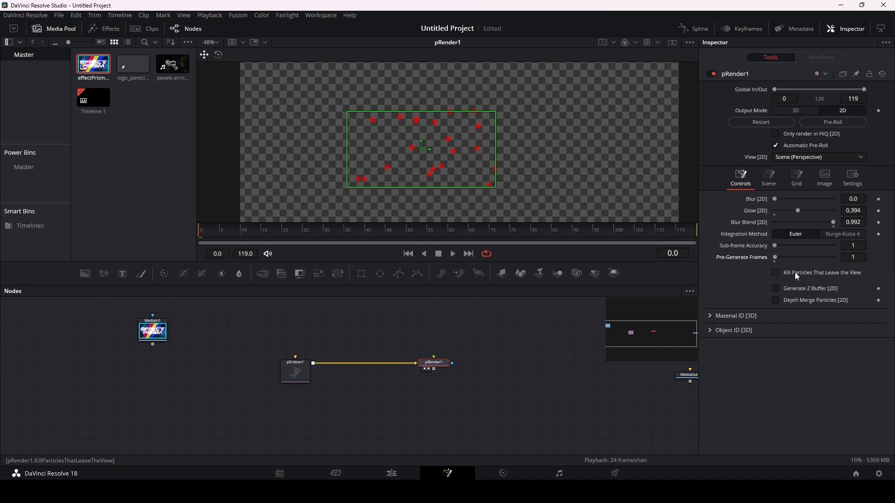
Step: Enable Kill Particles That Leave the View on pRender1 and preview the emission
{"action": "left_click", "coordinate": [776, 273]}
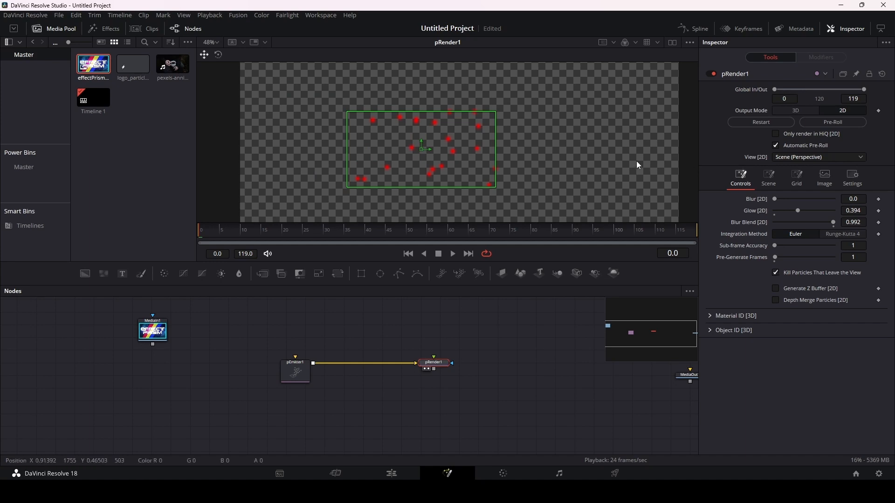
{"action": "scroll", "coordinate": [619, 166], "scroll_direction": "down", "scroll_amount": 1, "text": "ctrl"}
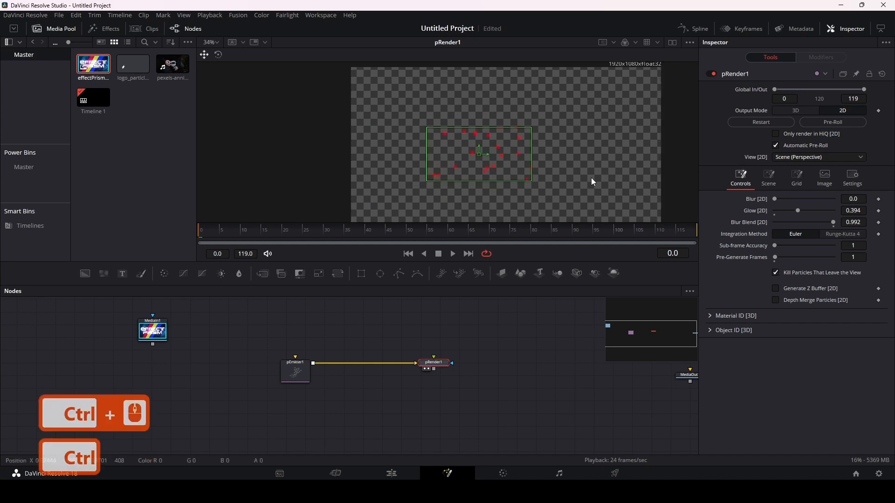
{"action": "key", "text": "space"}
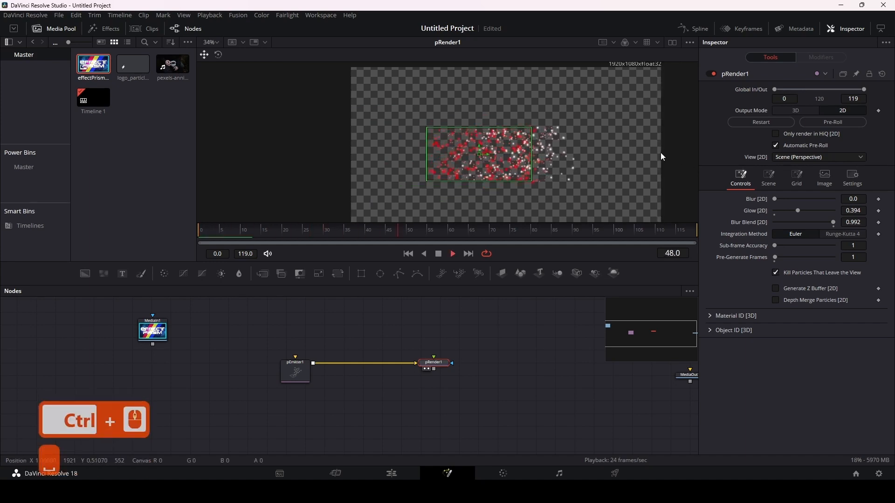
{"action": "key", "text": "space"}
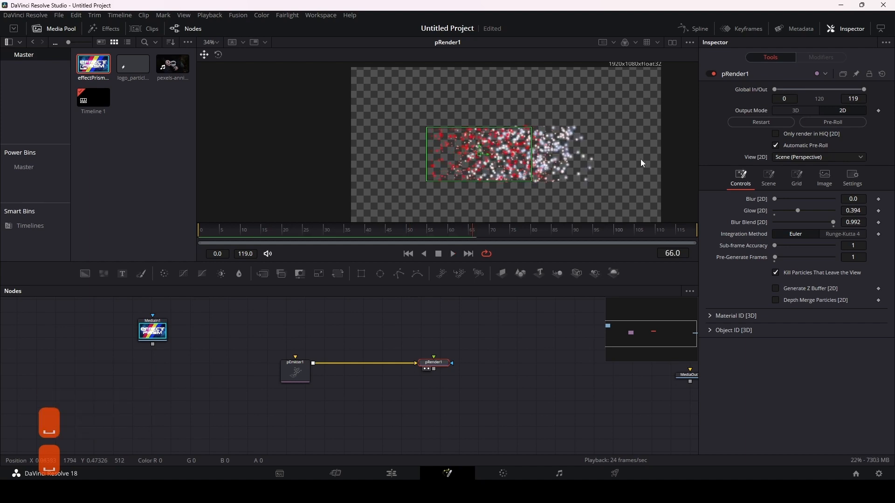
{"action": "key", "text": "space"}
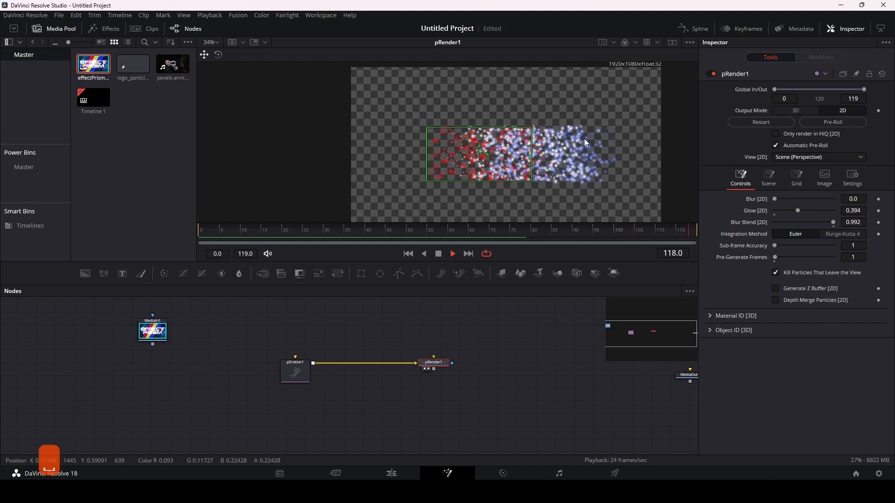
{"action": "key", "text": "space"}
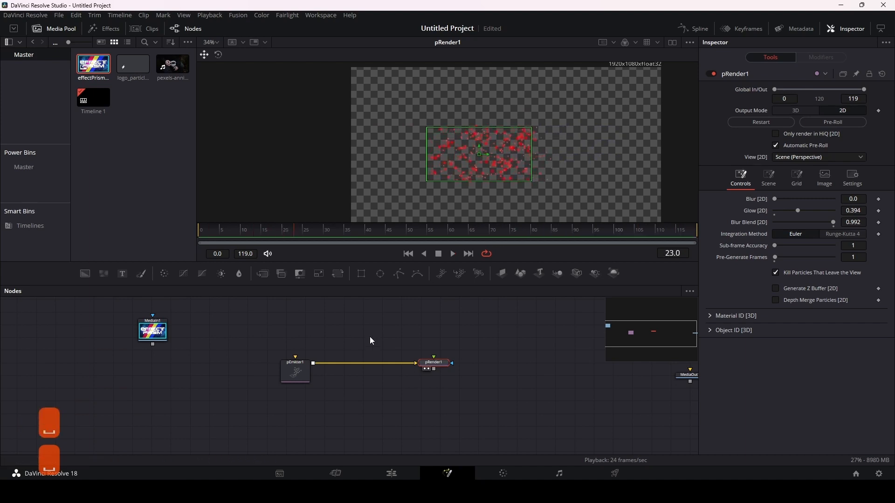
Step: Set pEmitter1's Lifespan to 200 and preview how far the particles travel
{"action": "left_click", "coordinate": [297, 377]}
{"action": "left_click", "coordinate": [746, 89]}
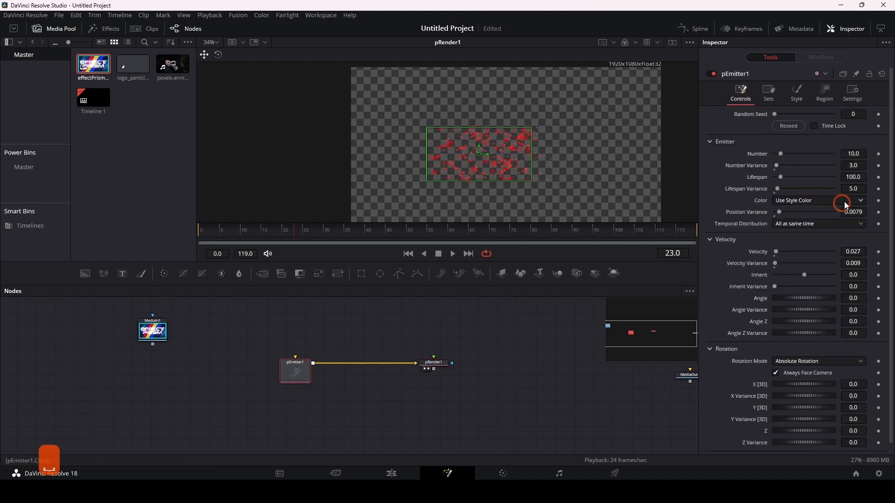
{"action": "left_click", "coordinate": [852, 177]}
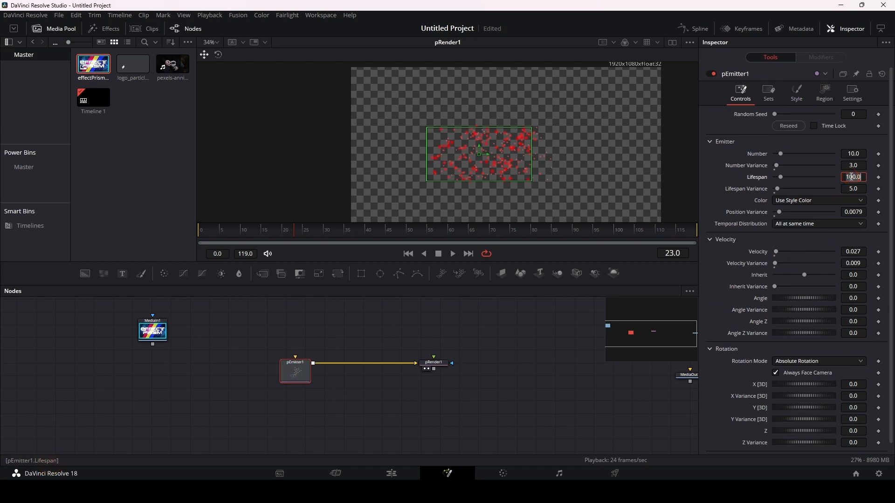
{"action": "type", "text": "200"}
{"action": "key", "text": "Return"}
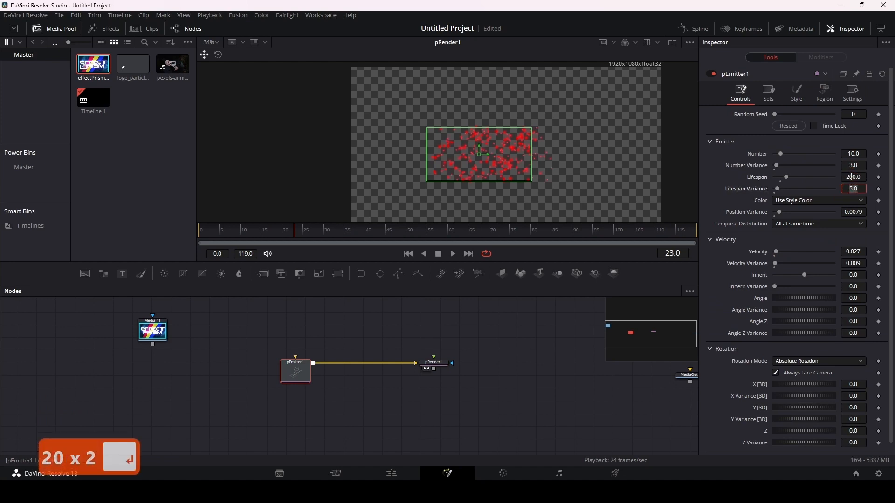
{"action": "left_click", "coordinate": [711, 158]}
{"action": "key", "text": "space"}
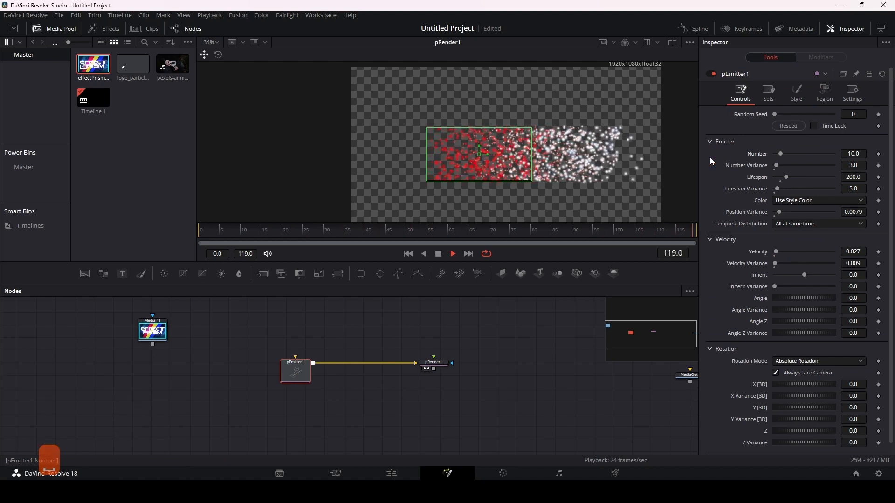
{"action": "key", "text": "space"}
Step: Raise pEmitter1's Velocity to 0.165 and play back the particles crossing the frame edge
{"action": "left_click_drag", "start_coordinate": [855, 252], "coordinate": [889, 251]}
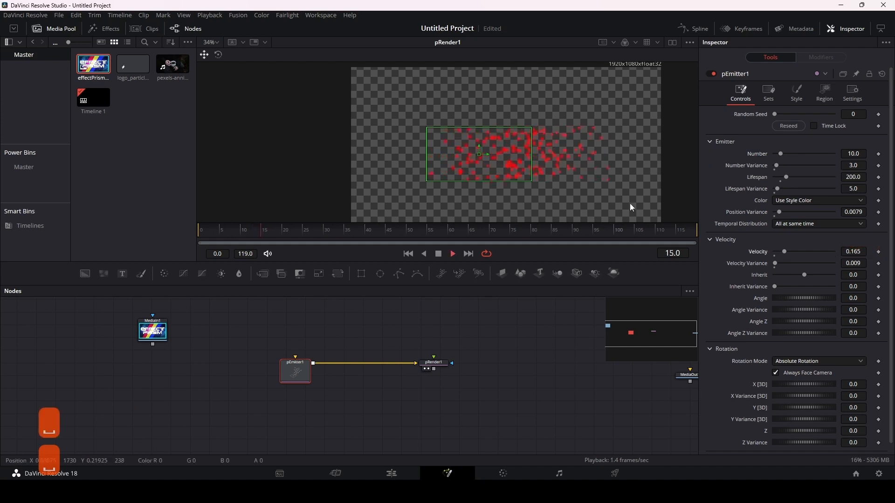
{"action": "key", "text": "space"}
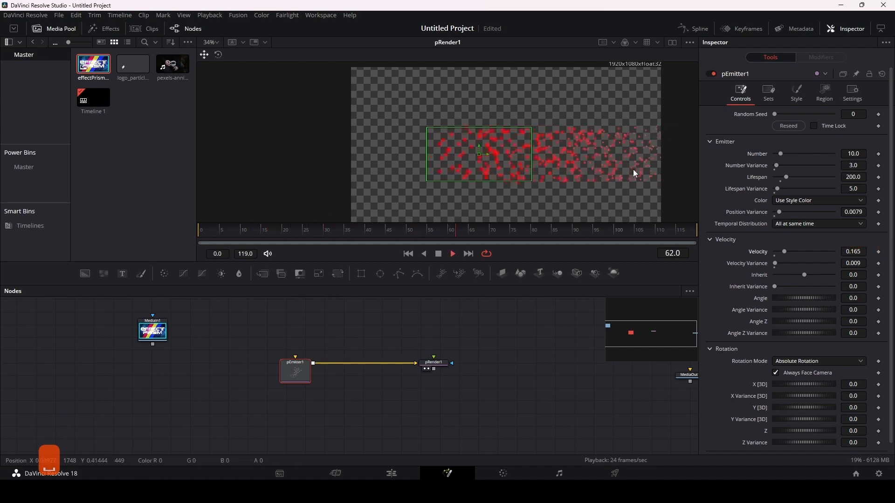
{"action": "key", "text": "space"}
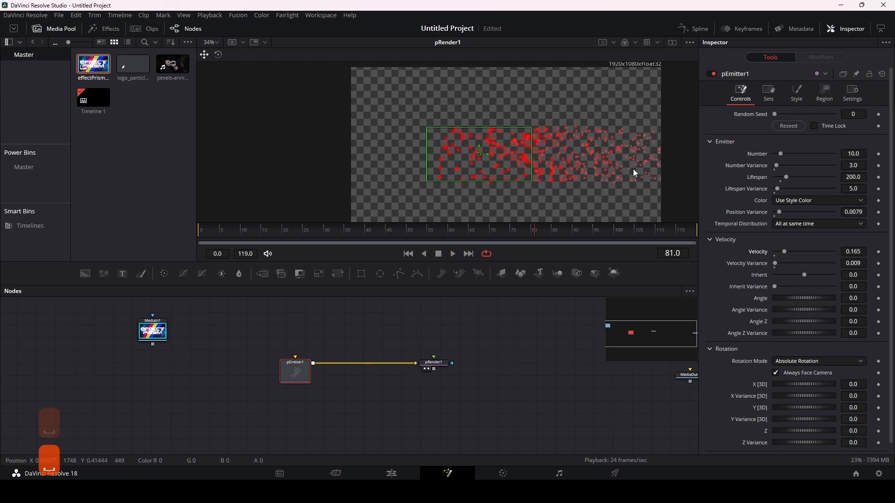
Step: Disable Kill Particles That Leave the View on pRender1 and play the emission for comparison
{"action": "left_click", "coordinate": [443, 366]}
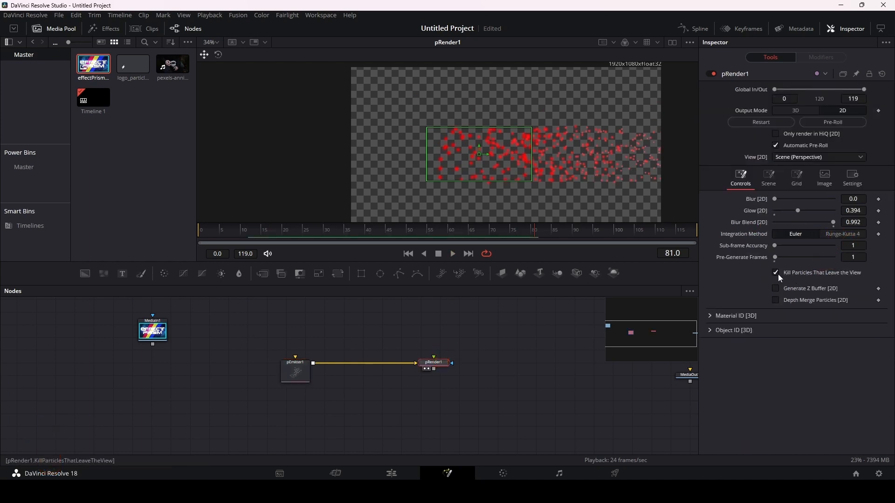
{"action": "left_click", "coordinate": [780, 273]}
{"action": "key", "text": "space"}
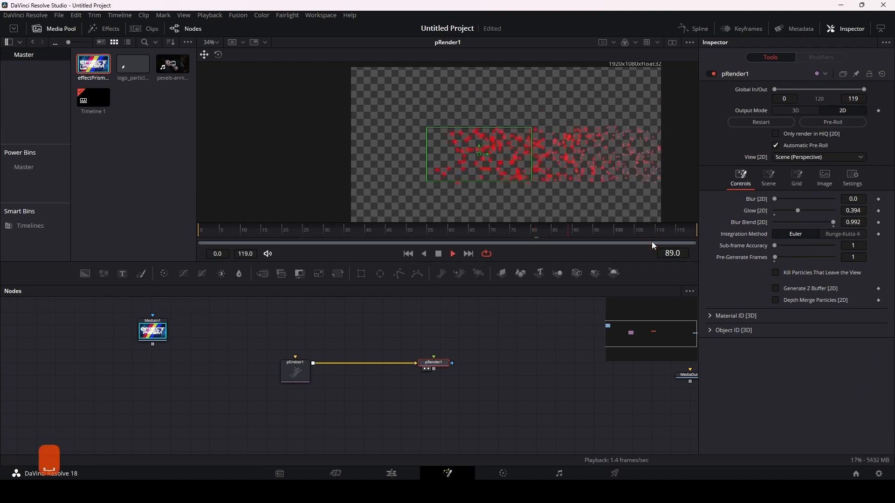
{"action": "key", "text": "space"}
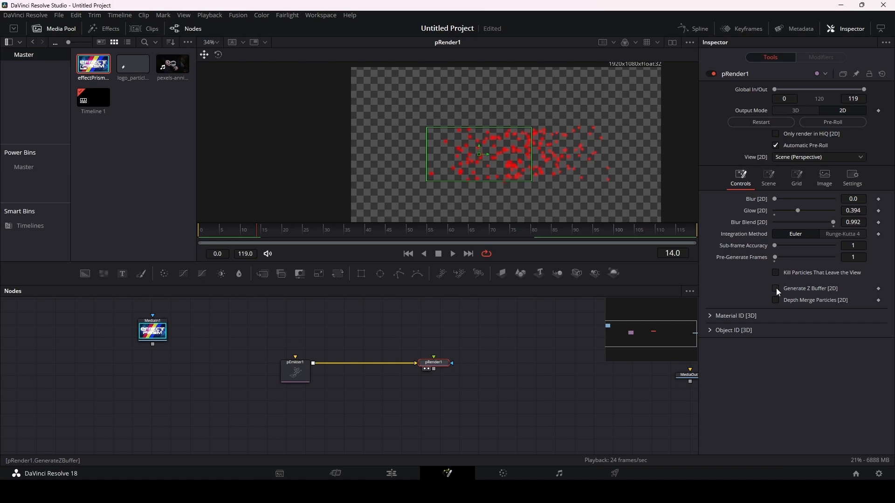
Step: Inspect pRender1's Material ID and Object ID sections
{"action": "left_click", "coordinate": [710, 317]}
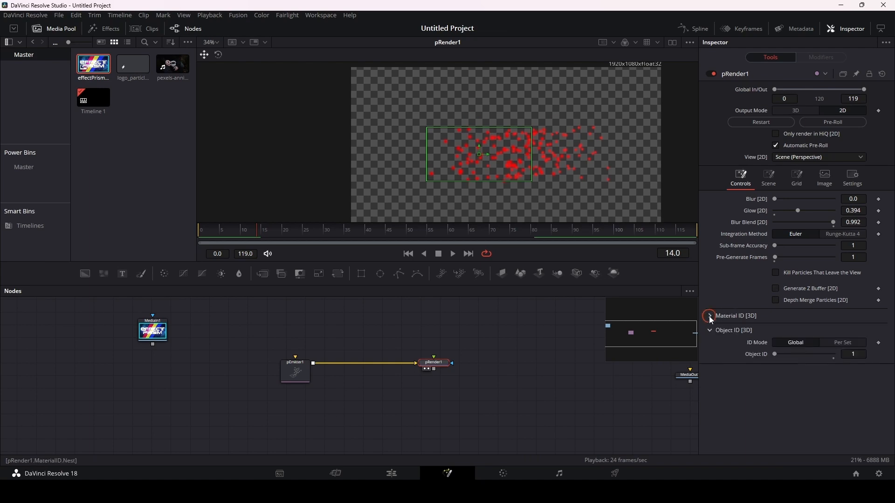
{"action": "left_click", "coordinate": [711, 331]}
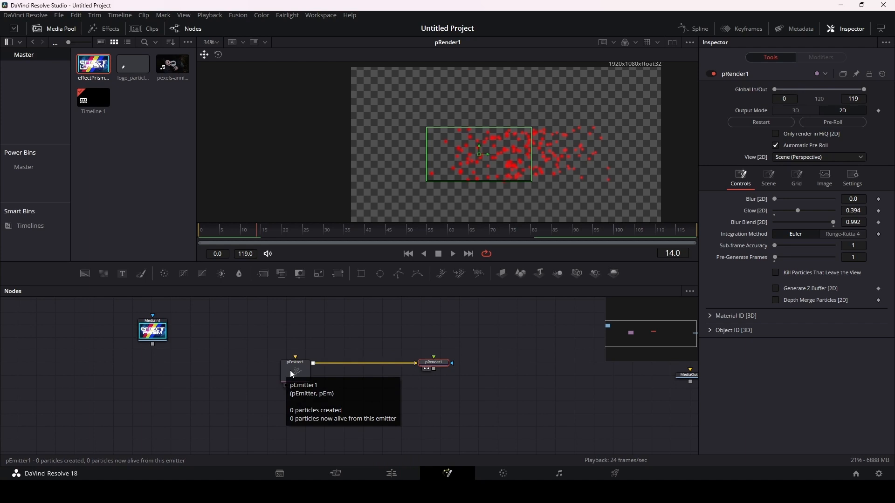
{"action": "mouse_move", "coordinate": [290, 371]}
{"action": "left_mouse_down"}
{"action": "mouse_move", "coordinate": [297, 352]}
{"action": "mouse_move", "coordinate": [295, 366]}
{"action": "left_mouse_up"}
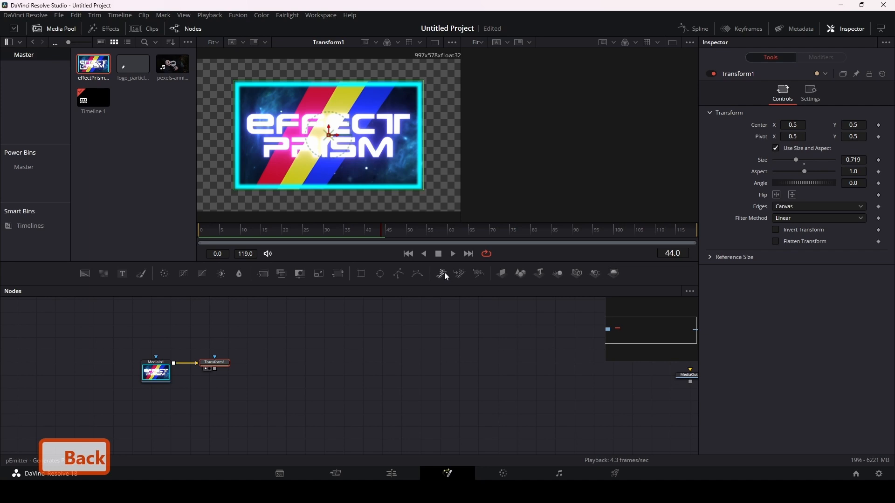
Step: Add connected pEmitter and pRender nodes beside Transform1 and set the emitter's region to Bitmap
{"action": "left_click_drag", "start_coordinate": [443, 273], "coordinate": [350, 339]}
{"action": "left_click", "coordinate": [478, 274]}
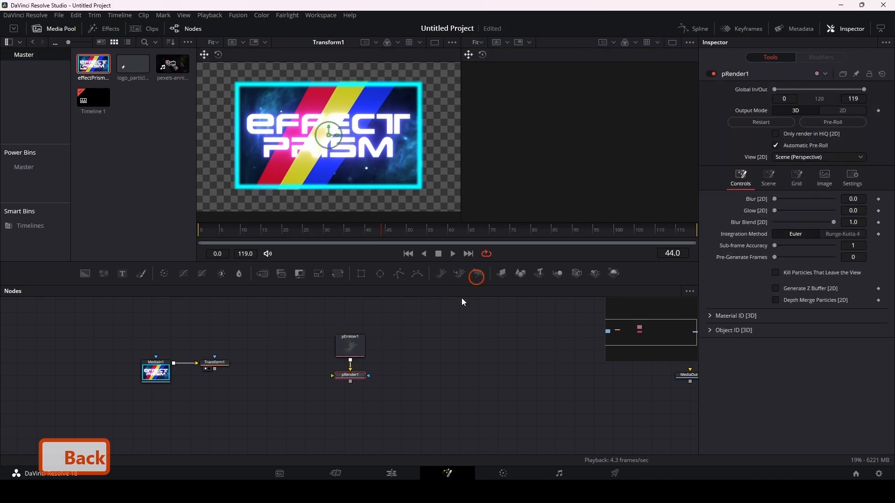
{"action": "left_click", "coordinate": [353, 350]}
{"action": "left_click", "coordinate": [825, 91]}
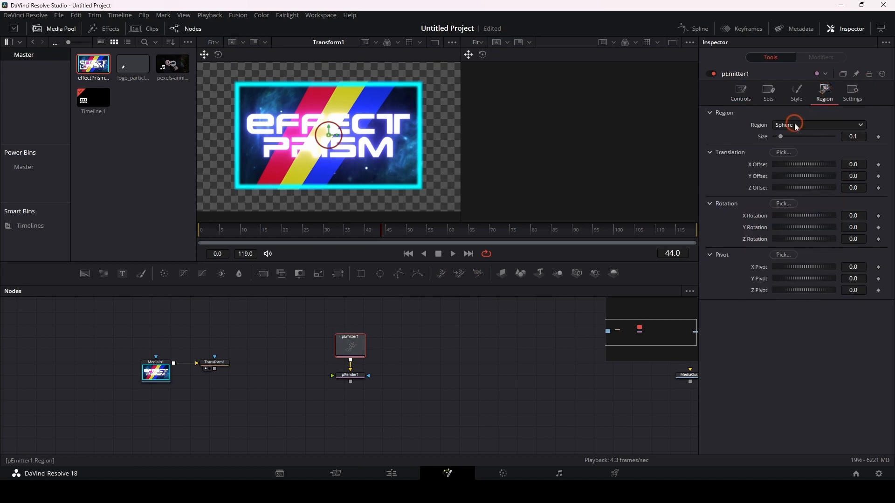
{"action": "left_click", "coordinate": [794, 125]}
{"action": "left_click", "coordinate": [799, 153]}
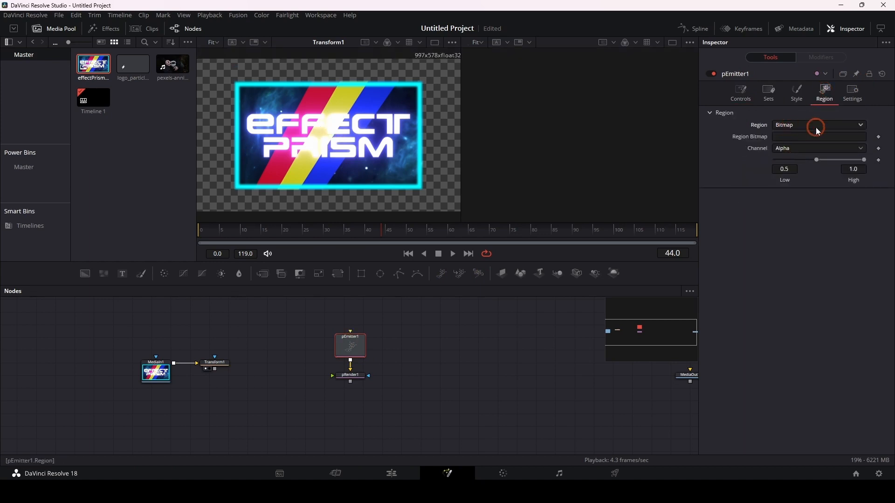
Step: Set pEmitter1's particle style to Blob and connect Transform1's output to the emitter's region bitmap input
{"action": "left_click", "coordinate": [798, 92]}
{"action": "left_click", "coordinate": [791, 123]}
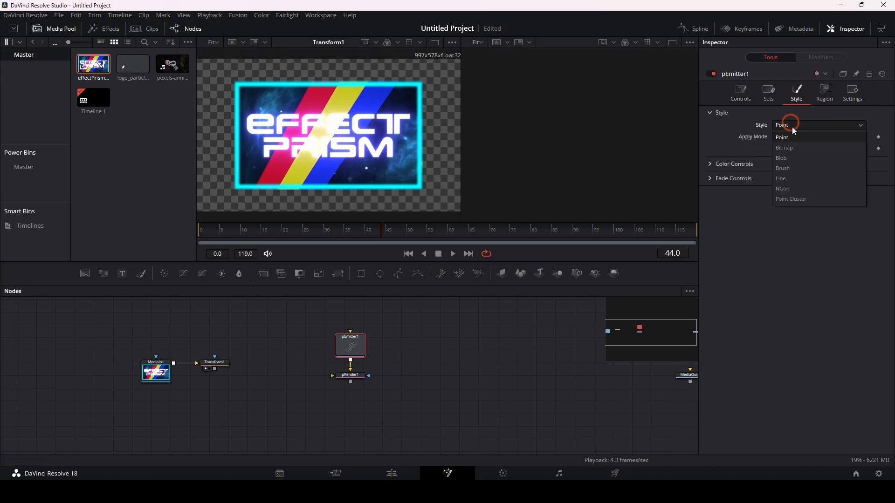
{"action": "left_click", "coordinate": [796, 157]}
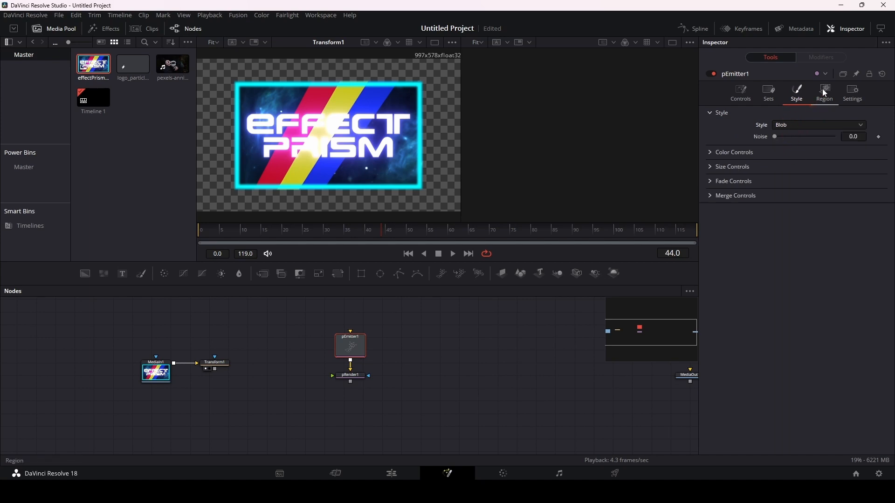
{"action": "left_click_drag", "start_coordinate": [215, 369], "coordinate": [350, 333]}
Step: Show pRender1 in the second viewer and set its Output Mode to 2D
{"action": "left_click", "coordinate": [357, 375]}
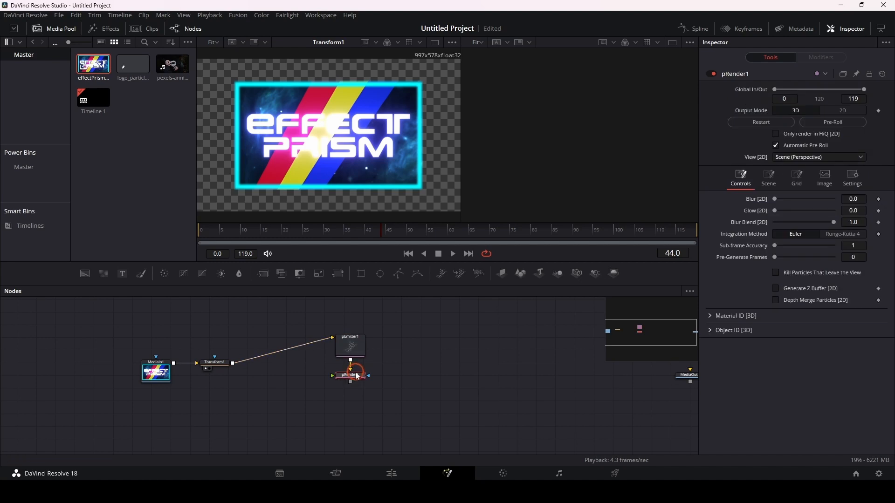
{"action": "key", "text": "2"}
{"action": "scroll", "coordinate": [537, 147], "scroll_direction": "down", "scroll_amount": 5, "text": "ctrl"}
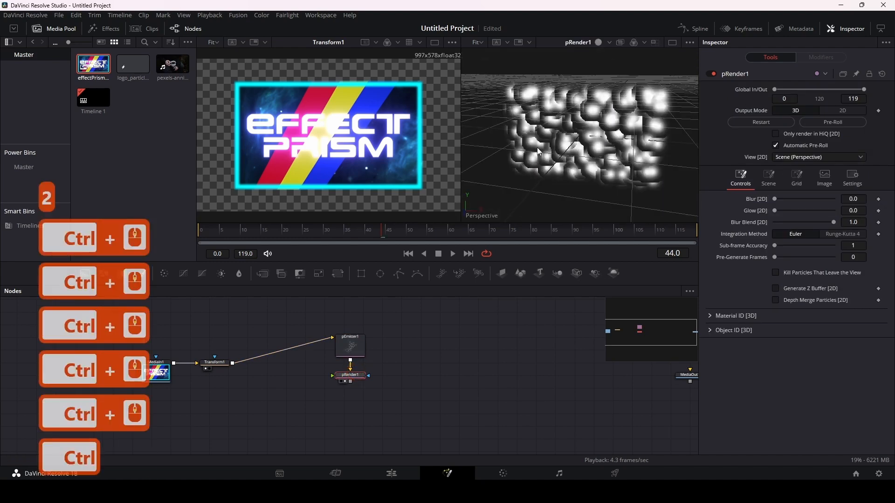
{"action": "scroll", "coordinate": [537, 147], "scroll_direction": "down", "scroll_amount": 3, "text": "ctrl"}
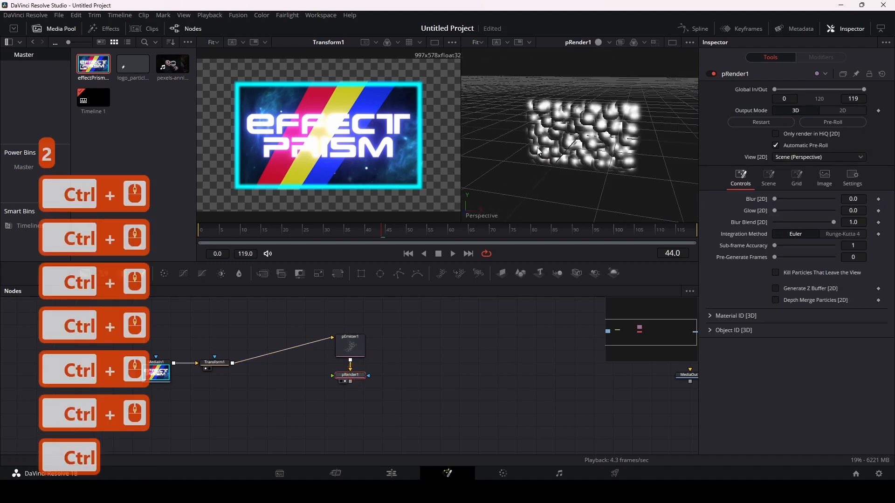
{"action": "left_click", "coordinate": [838, 111]}
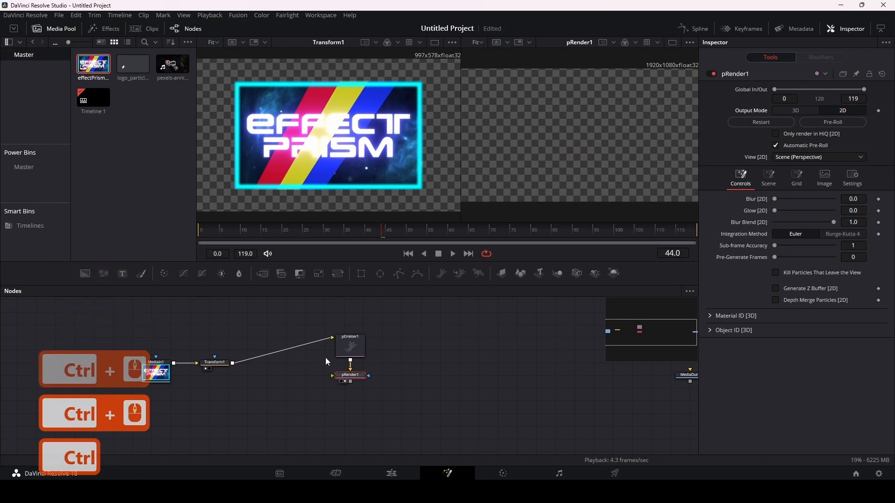
Step: Set pEmitter1's particle Number to 500
{"action": "left_click", "coordinate": [350, 344]}
{"action": "left_click", "coordinate": [741, 94]}
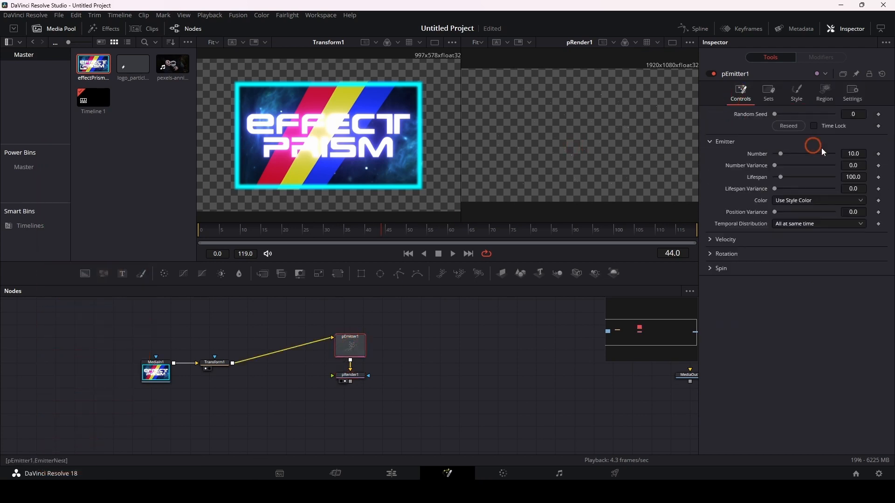
{"action": "left_click", "coordinate": [853, 153]}
{"action": "type", "text": "500"}
{"action": "key", "text": "Return"}
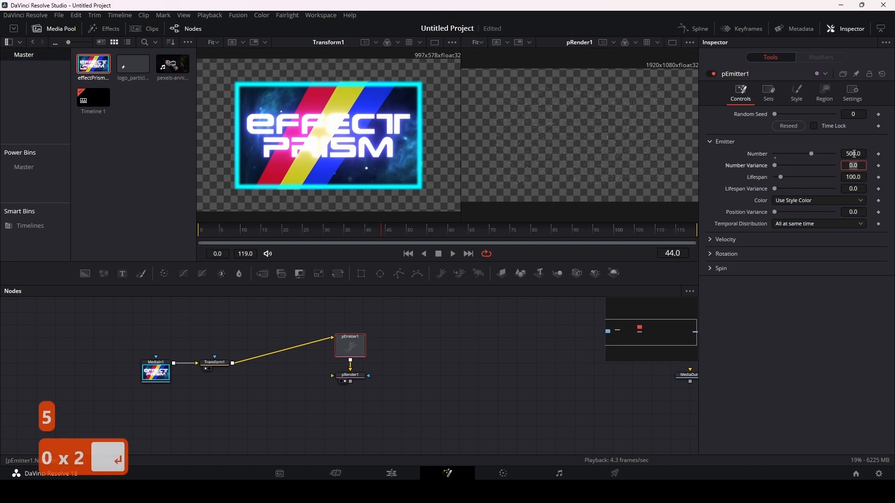
Step: Set pEmitter1's Color option to Use Color from Region
{"action": "left_click", "coordinate": [798, 93]}
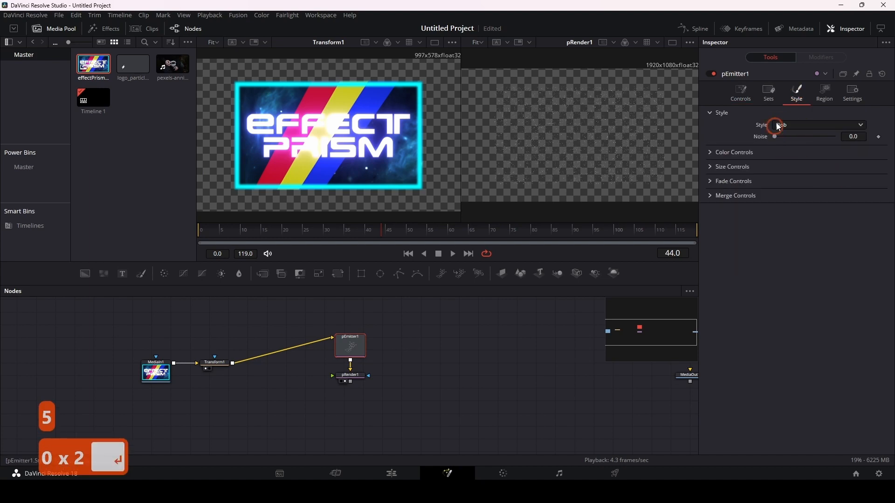
{"action": "left_click", "coordinate": [742, 96]}
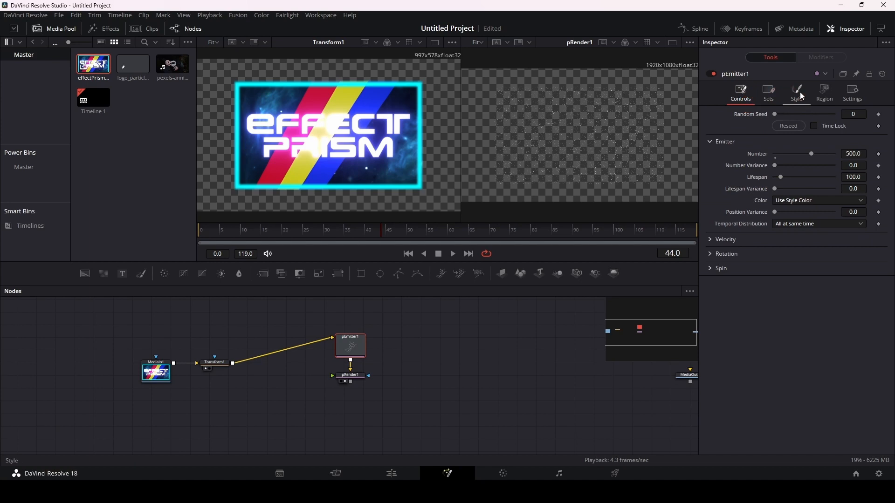
{"action": "left_click", "coordinate": [801, 94]}
{"action": "left_click", "coordinate": [743, 94]}
{"action": "left_click", "coordinate": [803, 201]}
{"action": "left_click", "coordinate": [802, 223]}
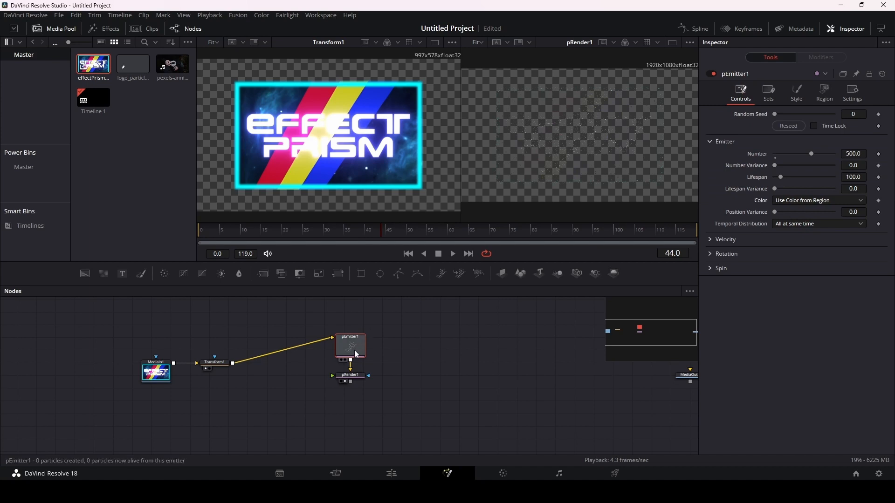
Step: Increase pEmitter1's particle Number to 1000
{"action": "left_click", "coordinate": [851, 153]}
{"action": "type", "text": "100"}
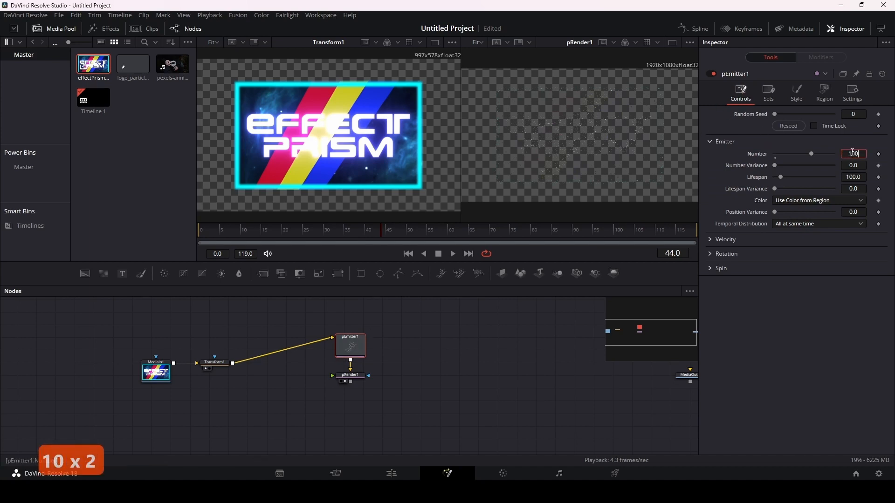
{"action": "type", "text": "0"}
{"action": "key", "text": "Return"}
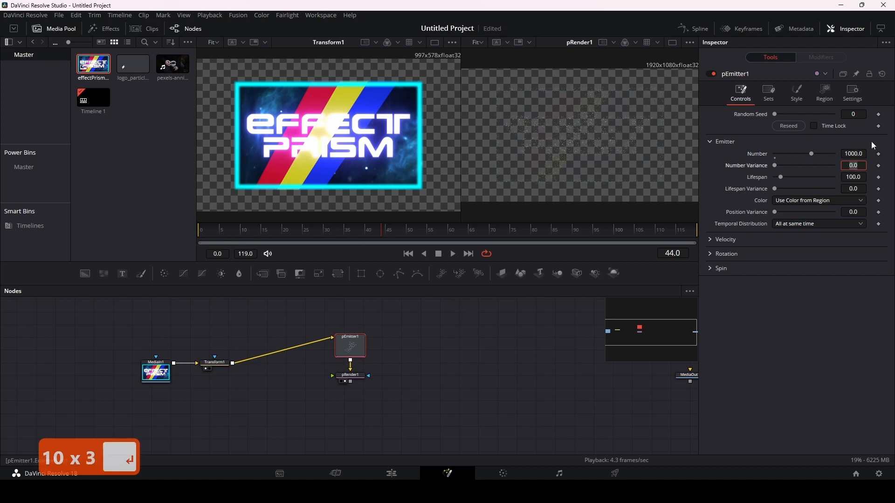
Step: Increase pEmitter1's particle Size to about 0.28 in its style settings
{"action": "left_click", "coordinate": [800, 91]}
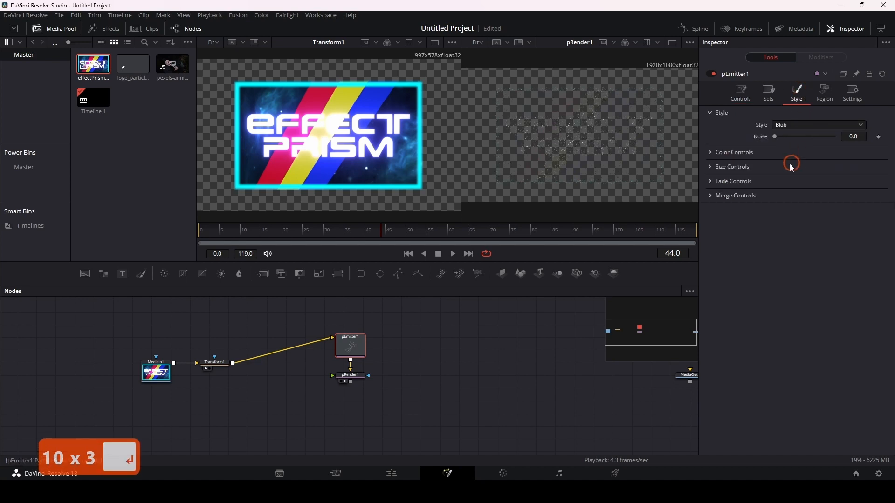
{"action": "left_click", "coordinate": [712, 153]}
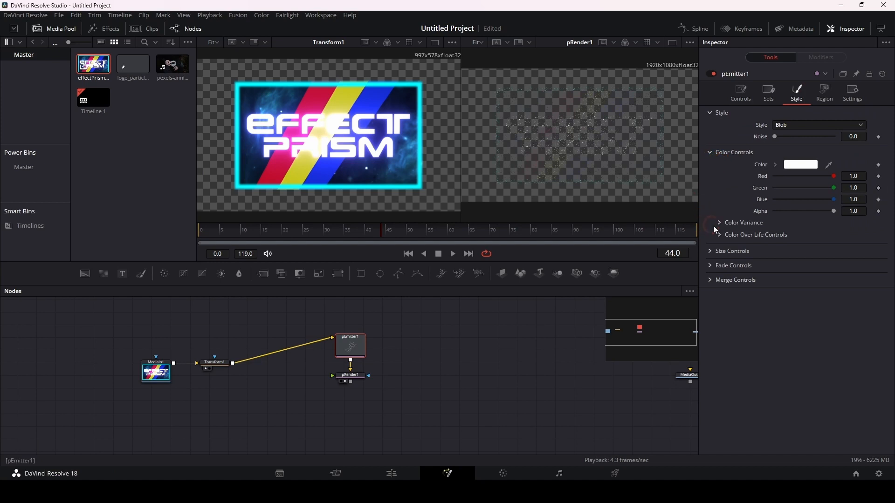
{"action": "left_click", "coordinate": [714, 252]}
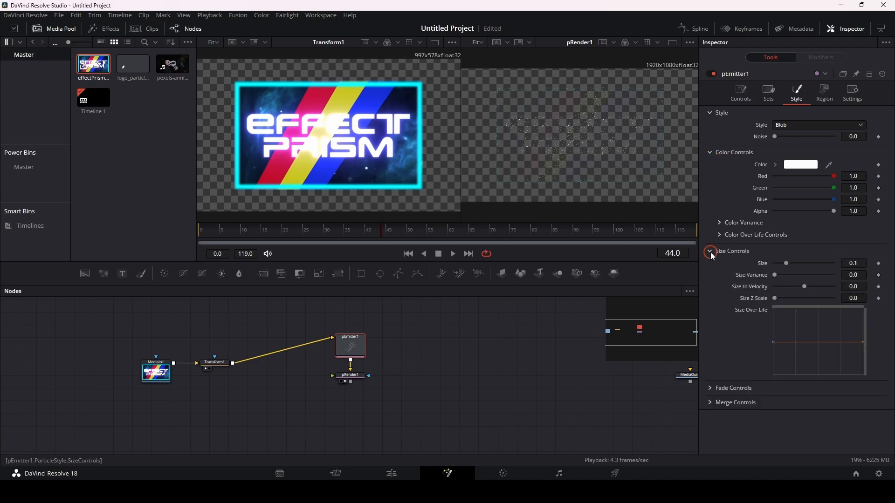
{"action": "left_click", "coordinate": [859, 262]}
{"action": "left_click_drag", "start_coordinate": [859, 263], "coordinate": [894, 262]}
Step: Set pEmitter1's Velocity to about 0.036, Velocity Variance to 0.064 and Angle Variance to 67.8, playing the animation to preview
{"action": "left_click", "coordinate": [741, 92]}
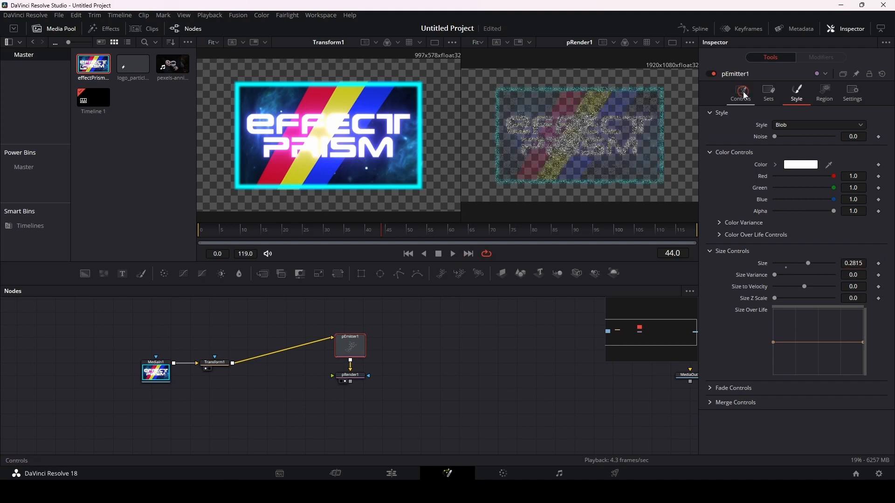
{"action": "left_click", "coordinate": [713, 240]}
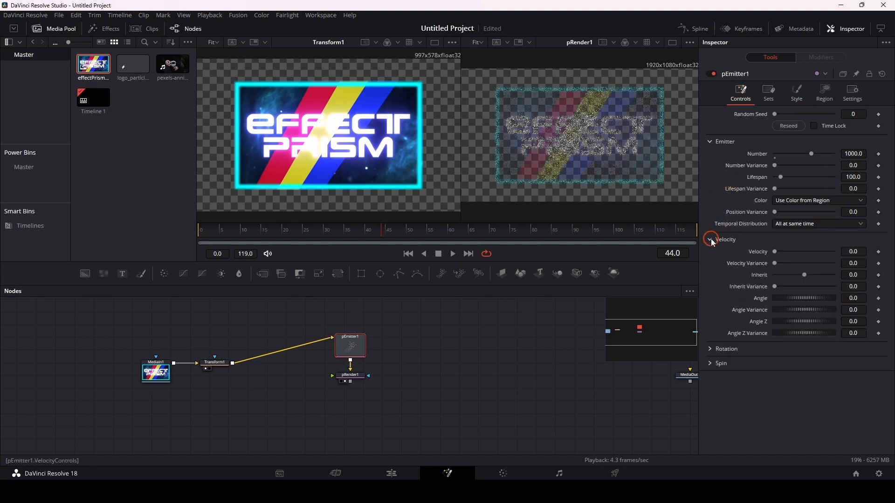
{"action": "left_click_drag", "start_coordinate": [851, 252], "coordinate": [866, 263]}
{"action": "key", "text": "space"}
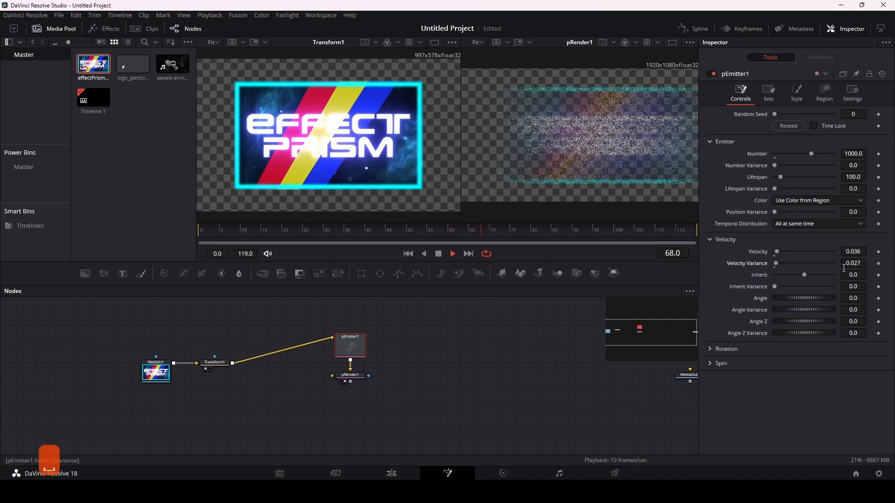
{"action": "left_click_drag", "start_coordinate": [855, 262], "coordinate": [865, 262]}
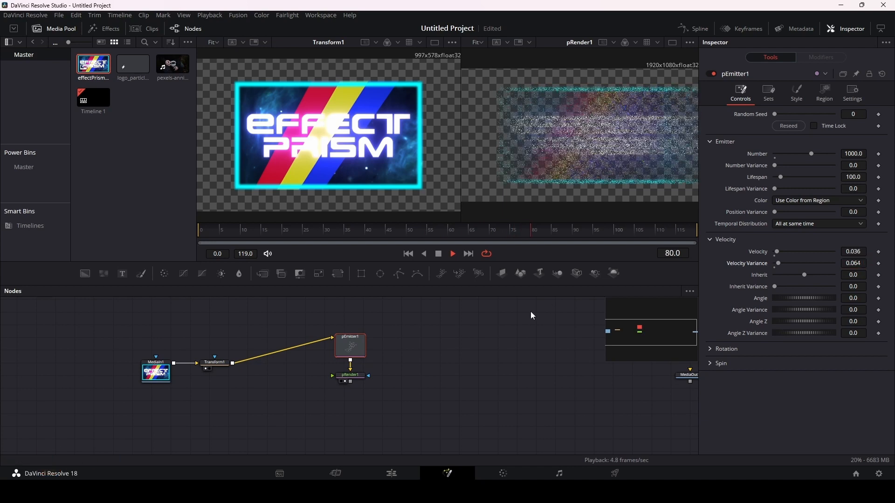
{"action": "left_click_drag", "start_coordinate": [791, 309], "coordinate": [803, 310]}
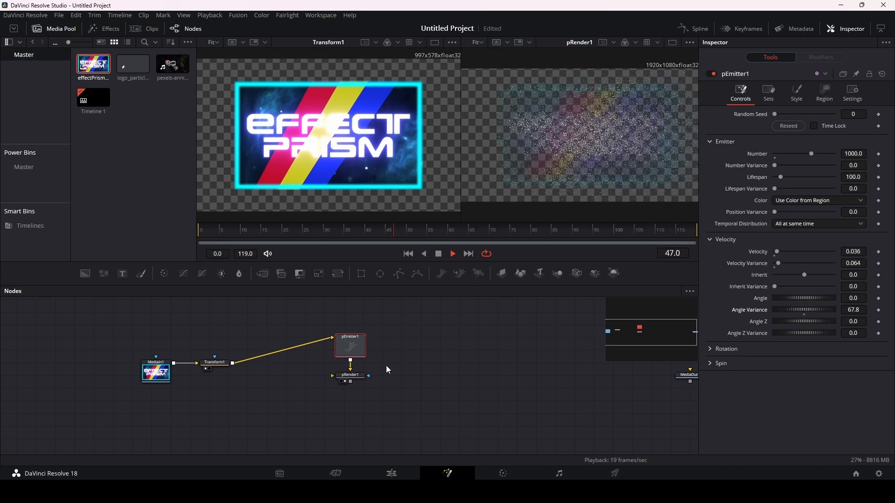
Step: Stop playback and arrange Transform1, pEmitter1 and pRender1 in one horizontal row in the node graph
{"action": "left_click_drag", "start_coordinate": [350, 376], "coordinate": [421, 337]}
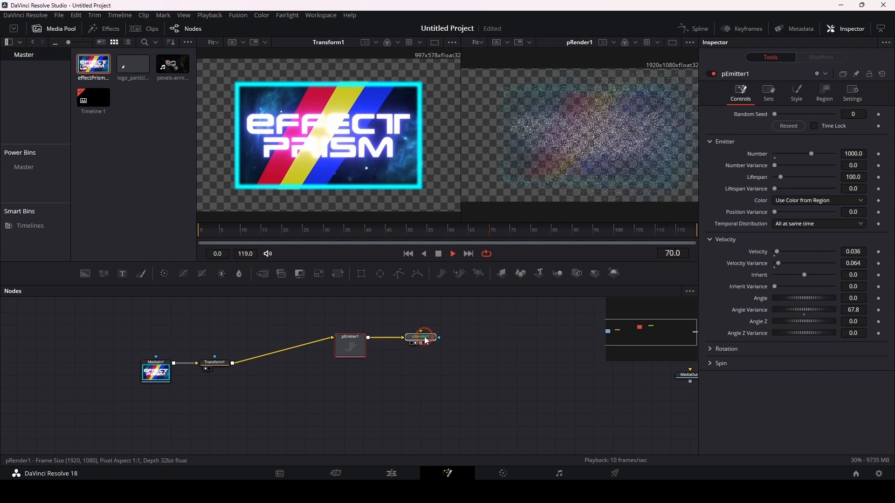
{"action": "key", "text": "space"}
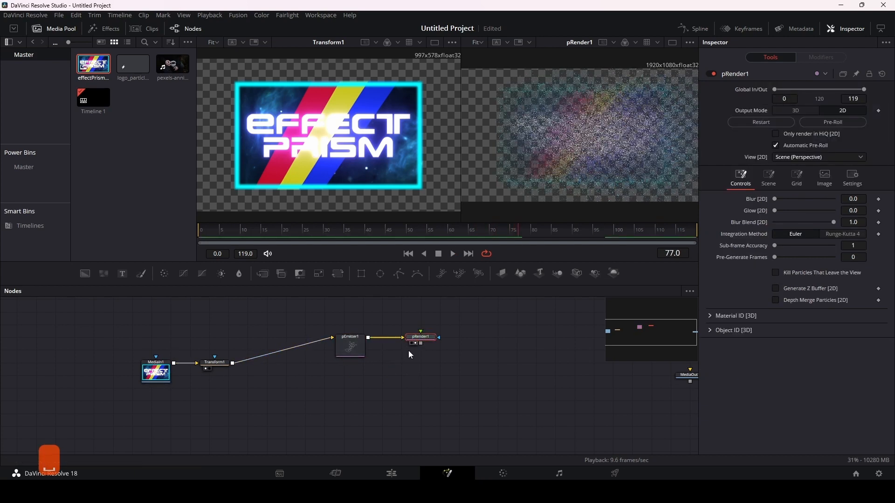
{"action": "left_click_drag", "start_coordinate": [215, 363], "coordinate": [220, 336]}
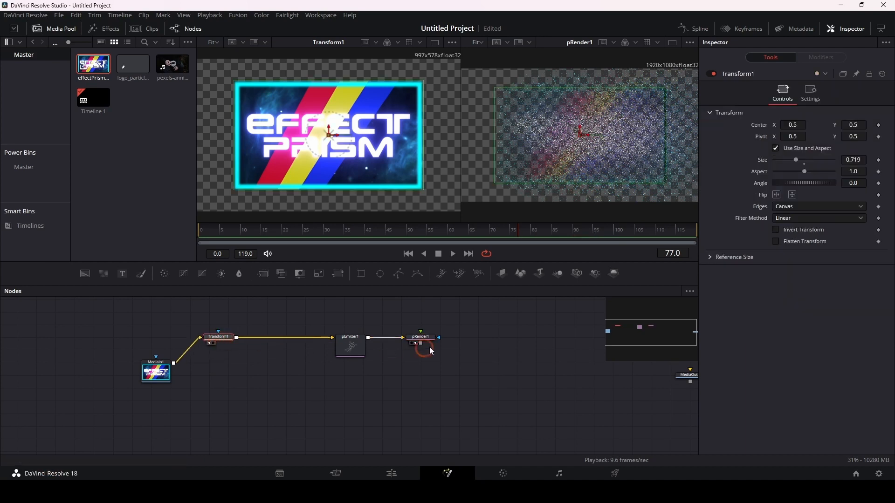
Step: Merge pRender1's output over MediaIn1, show Merge1 in the second viewer and play the composite
{"action": "left_click_drag", "start_coordinate": [422, 345], "coordinate": [175, 364]}
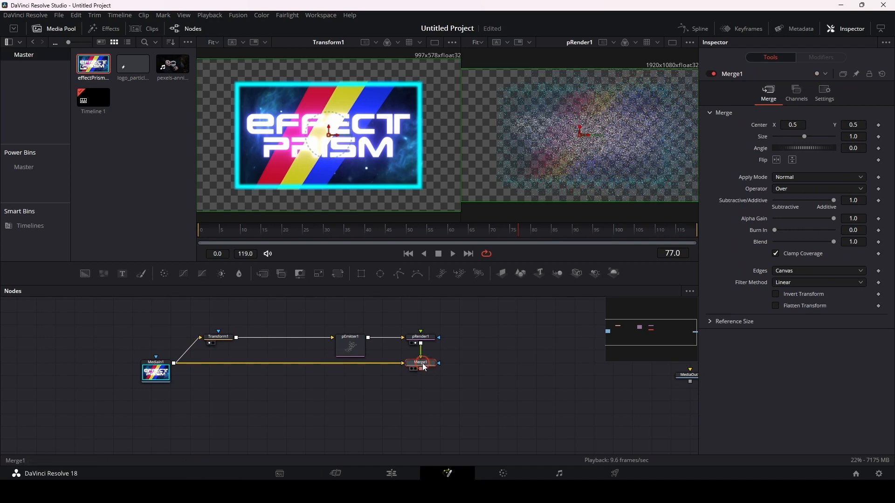
{"action": "key", "text": "2"}
{"action": "key", "text": "space"}
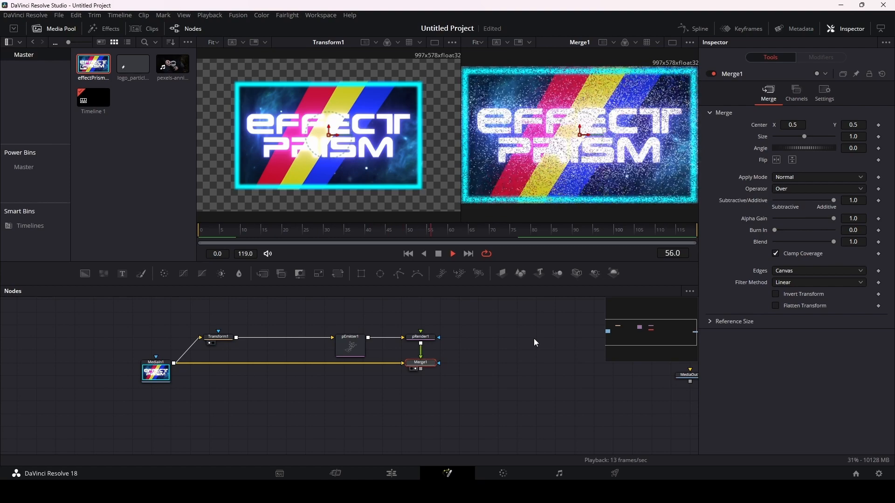
Step: Move the pEmitter1 and pRender1 nodes slightly higher in the node graph
{"action": "left_click_drag", "start_coordinate": [355, 345], "coordinate": [350, 336]}
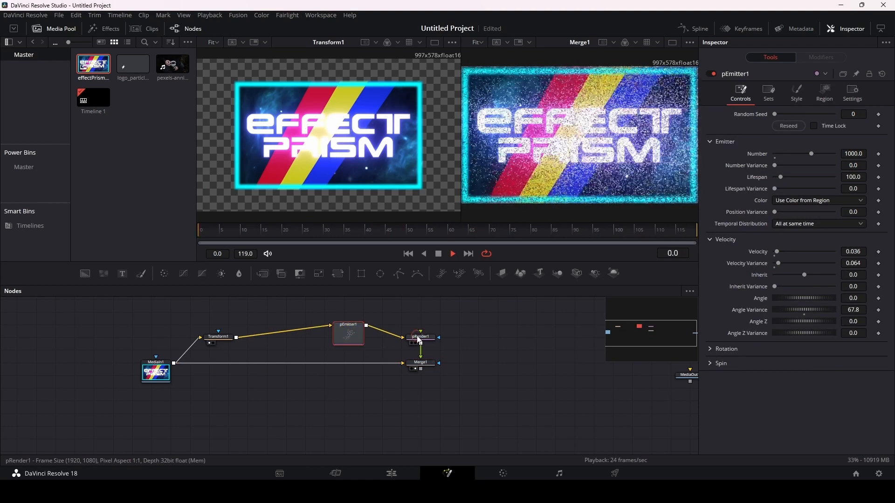
{"action": "left_click_drag", "start_coordinate": [420, 339], "coordinate": [419, 332]}
{"action": "left_click", "coordinate": [420, 332]}
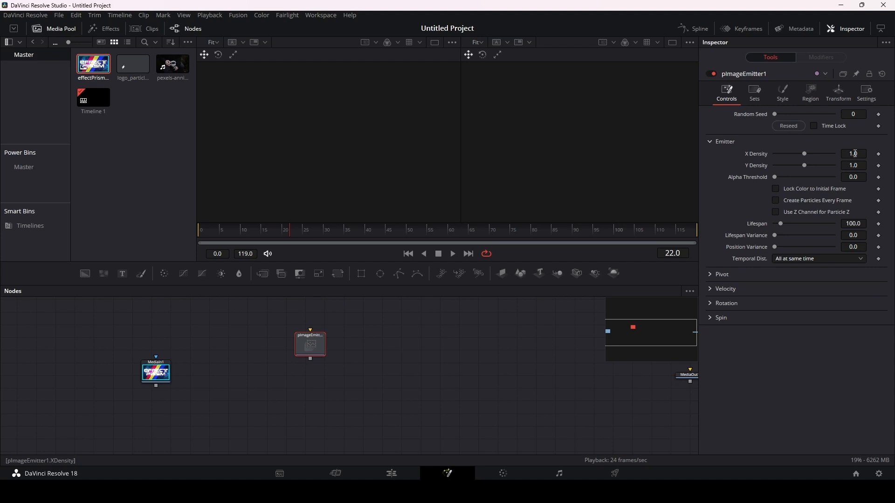
Step: Set pImageEmitter1's X Density and Y Density to 0.1
{"action": "left_click", "coordinate": [860, 153]}
{"action": "type", "text": ".1"}
{"action": "left_click", "coordinate": [866, 142]}
{"action": "double_click", "coordinate": [862, 166]}
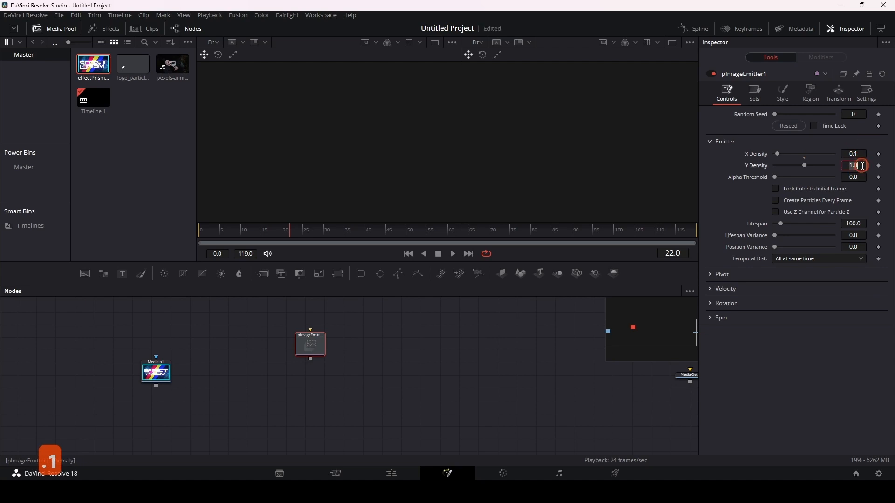
{"action": "type", "text": ".1"}
{"action": "left_click", "coordinate": [864, 140]}
{"action": "left_click", "coordinate": [385, 321]}
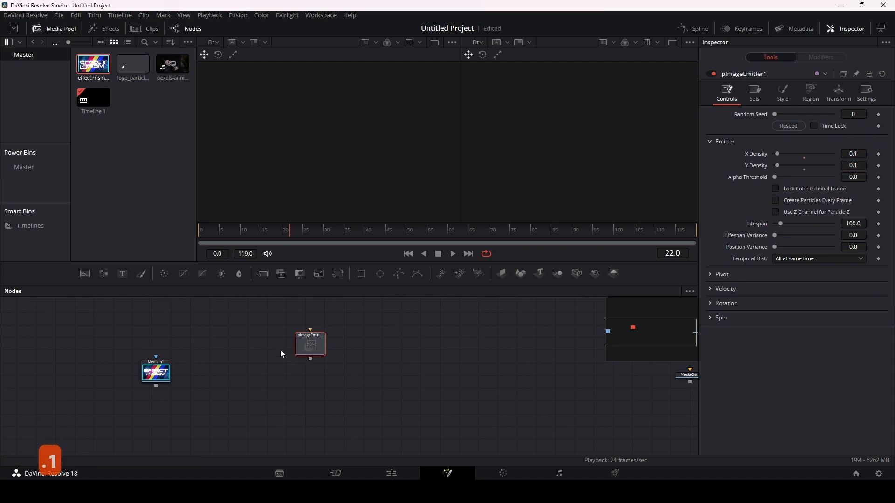
Step: Add a pRender node after pImageEmitter1 and connect MediaIn1's output to the emitter's input
{"action": "mouse_move", "coordinate": [304, 345]}
{"action": "left_mouse_down"}
{"action": "mouse_move", "coordinate": [298, 372]}
{"action": "mouse_move", "coordinate": [305, 360]}
{"action": "left_mouse_up"}
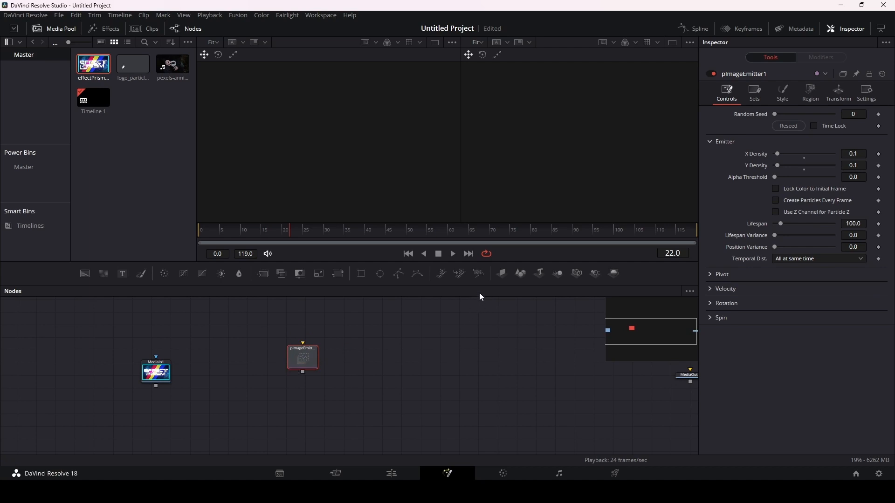
{"action": "left_click", "coordinate": [480, 274]}
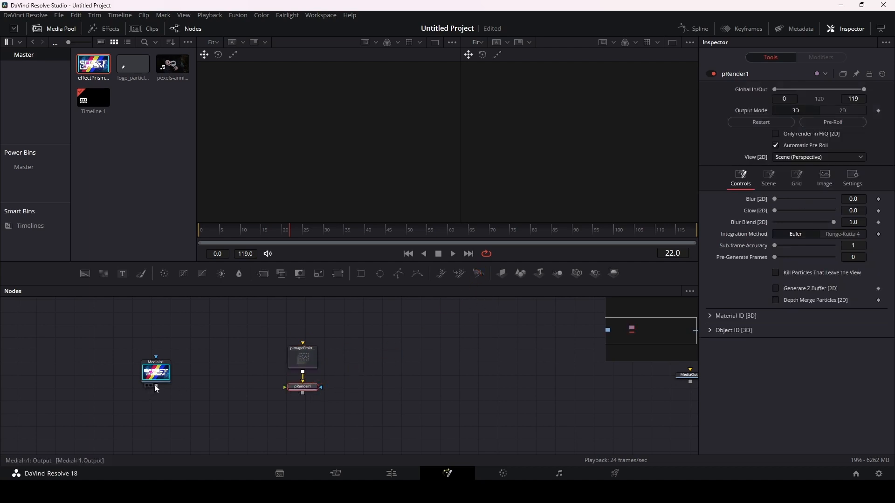
{"action": "left_click_drag", "start_coordinate": [156, 387], "coordinate": [304, 347]}
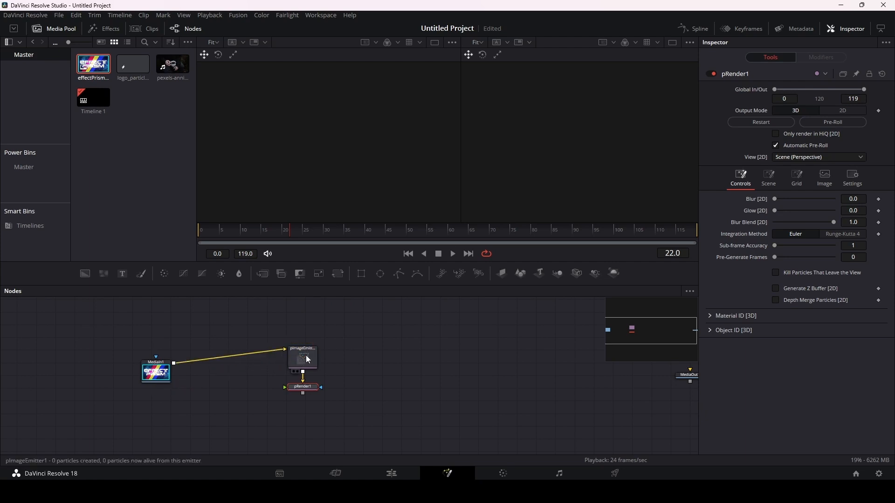
Step: Show pRender1 in the second viewer, inspect the particles in perspective and set its Output Mode to 2D
{"action": "key", "text": "2"}
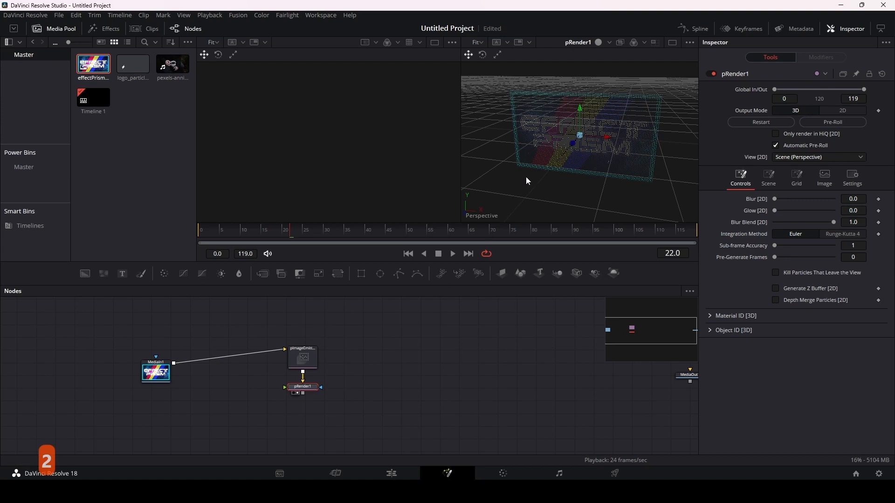
{"action": "left_click_drag", "start_coordinate": [513, 178], "coordinate": [552, 163]}
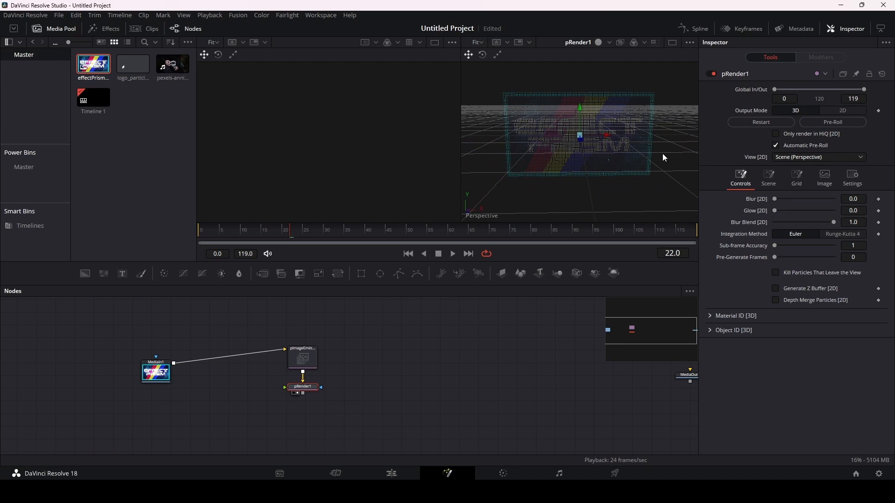
{"action": "left_click", "coordinate": [835, 111]}
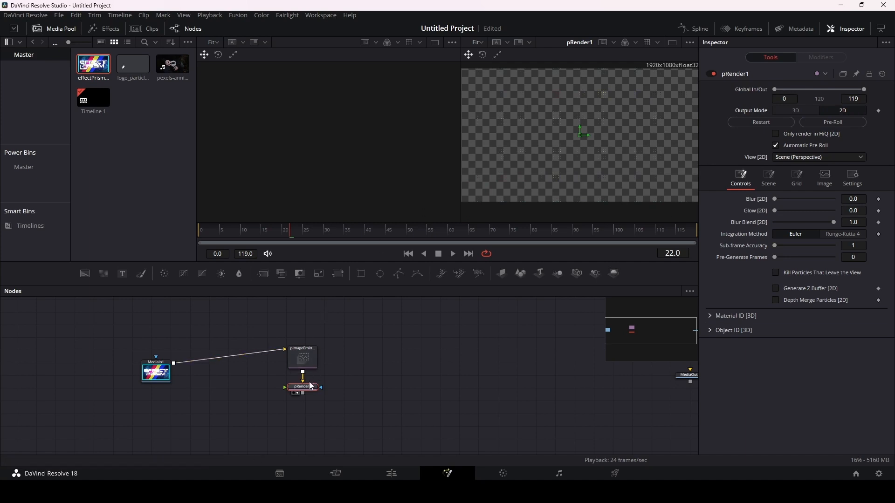
Step: Line up pRender1 and MediaIn1 in one row with pImageEmitter1
{"action": "left_click_drag", "start_coordinate": [312, 388], "coordinate": [378, 351]}
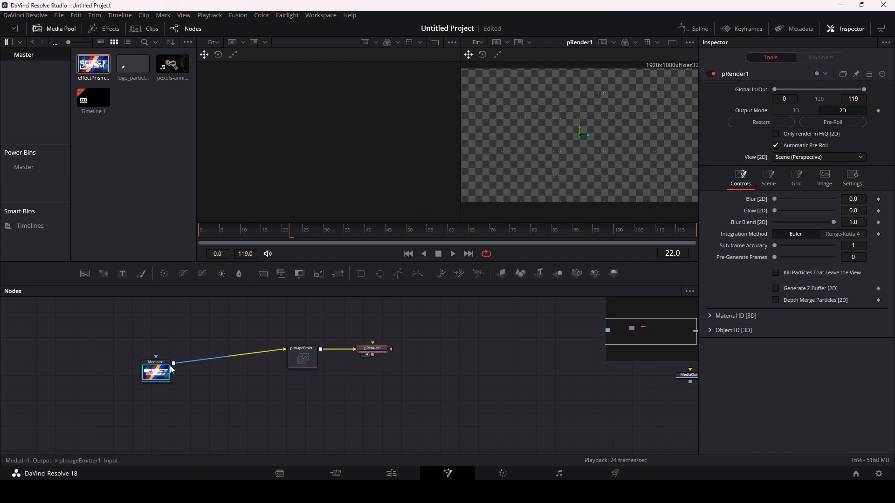
{"action": "left_click_drag", "start_coordinate": [160, 376], "coordinate": [167, 362]}
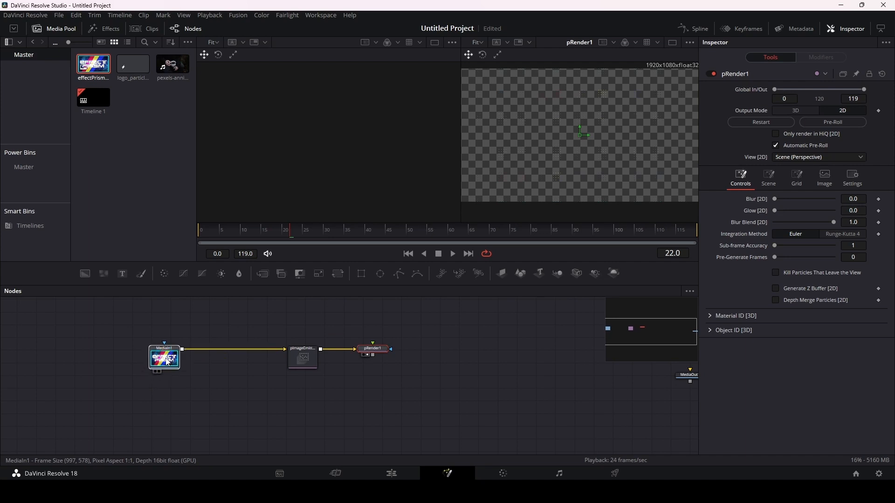
{"action": "left_click", "coordinate": [167, 362]}
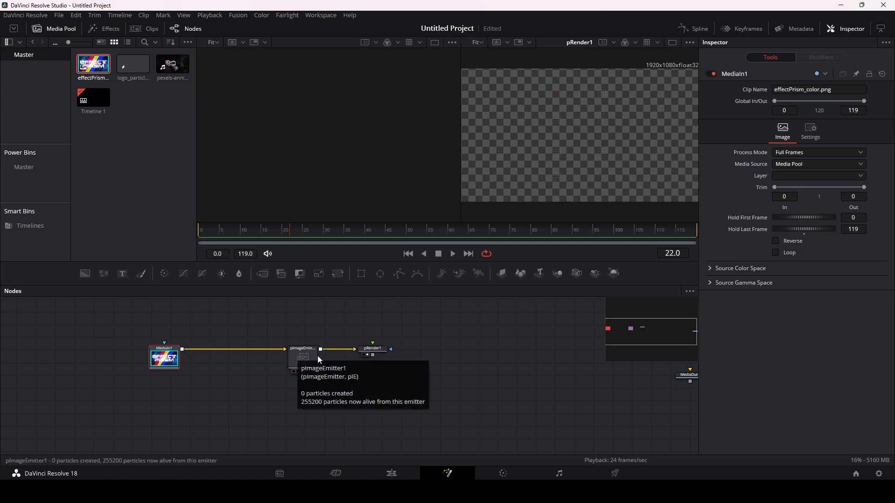
Step: Raise pImageEmitter1's X Density and Y Density to 0.2
{"action": "left_click", "coordinate": [306, 356]}
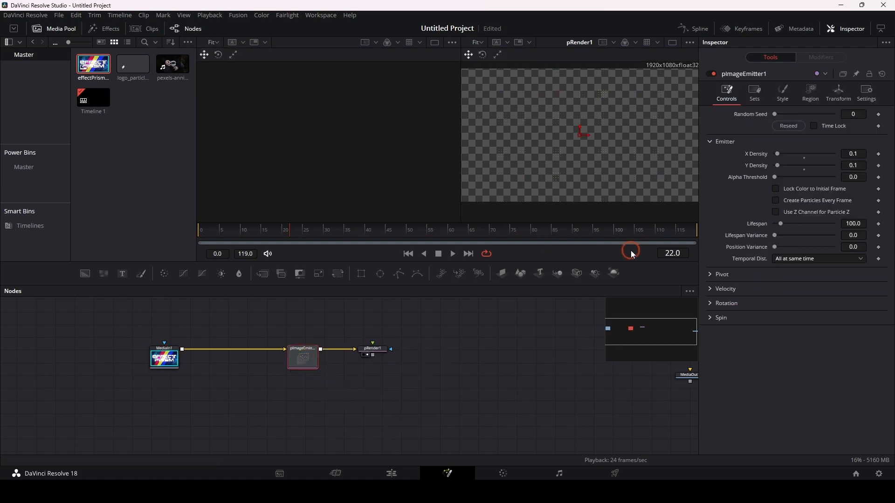
{"action": "left_click", "coordinate": [862, 154]}
{"action": "key", "text": "BackSpace"}
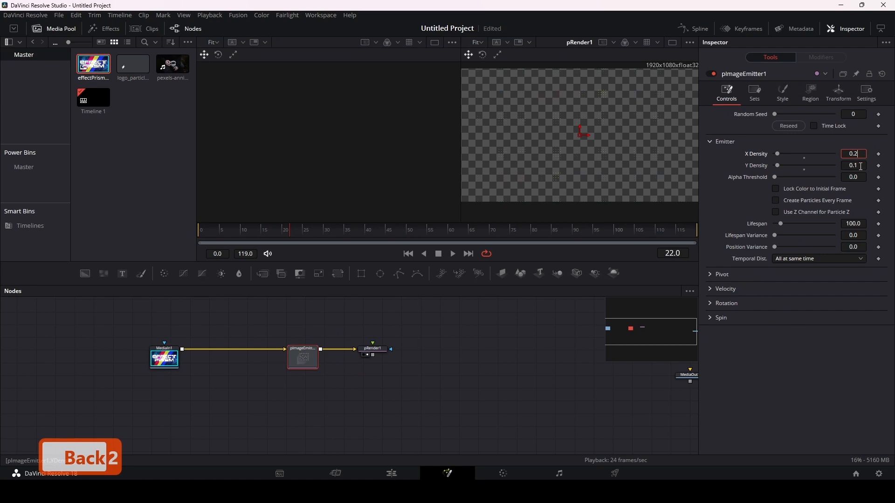
{"action": "left_click", "coordinate": [861, 166]}
{"action": "key", "text": "BackSpace"}
{"action": "type", "text": "2"}
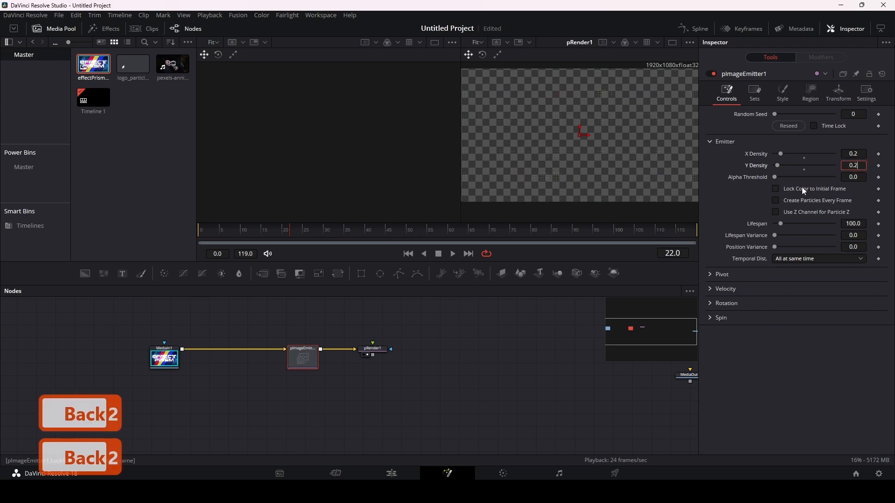
{"action": "left_click", "coordinate": [732, 201]}
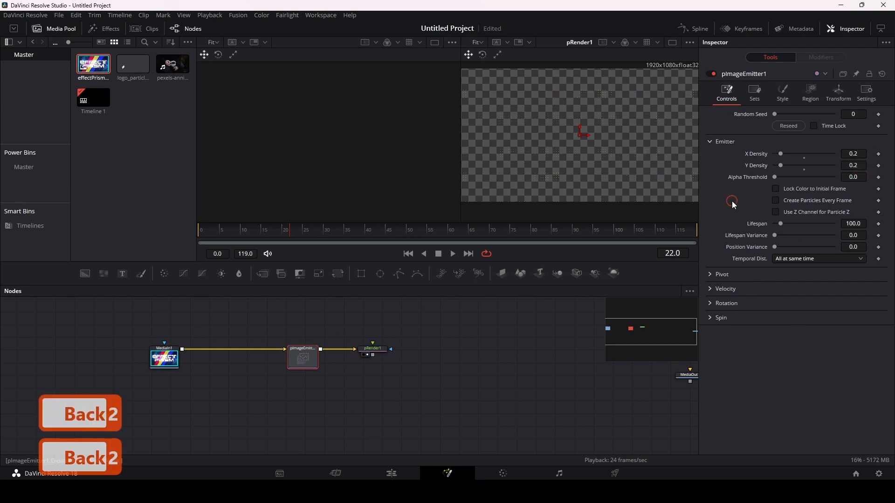
Step: Change pImageEmitter1's particle Style to NGon with the NGon Solid type
{"action": "left_click", "coordinate": [785, 91]}
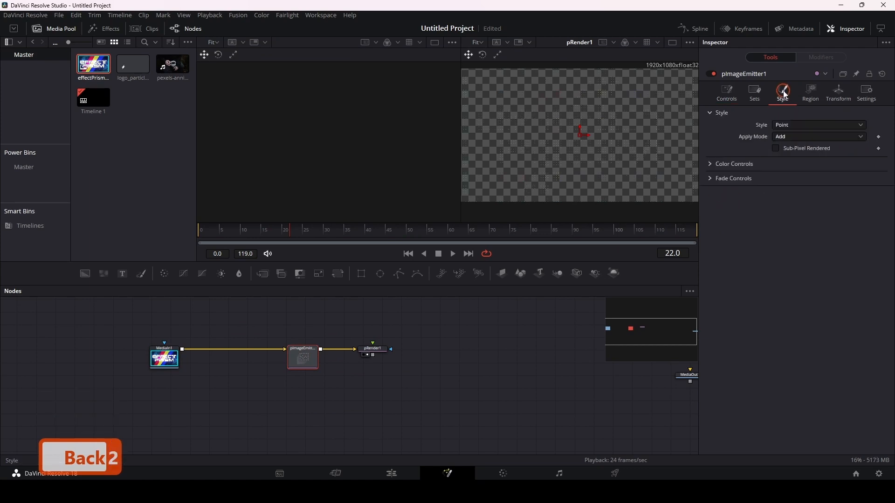
{"action": "left_click", "coordinate": [796, 125]}
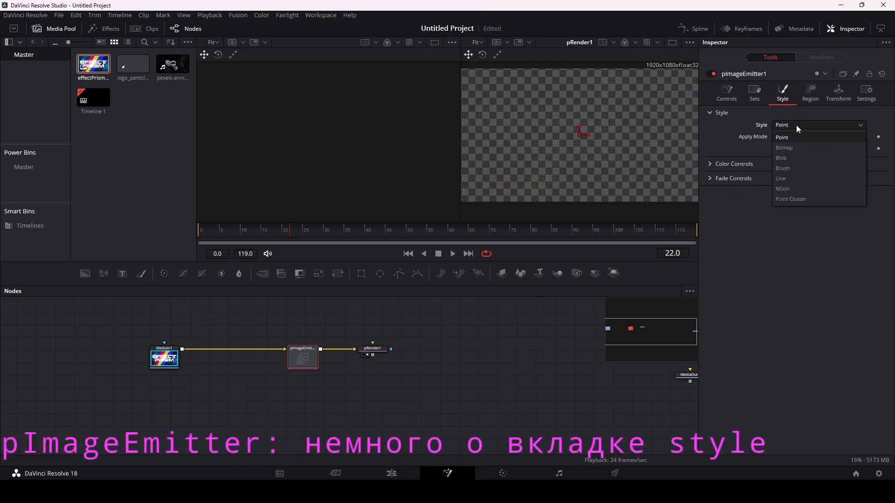
{"action": "left_click", "coordinate": [792, 189]}
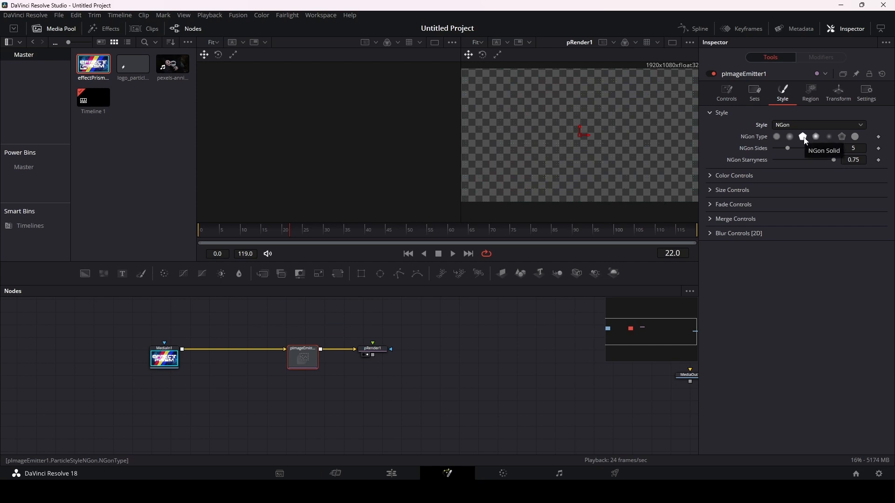
{"action": "left_click", "coordinate": [804, 138]}
Step: Set the NGon particles' NGon Sides to 4 and NGon Starryness to 0
{"action": "left_click_drag", "start_coordinate": [835, 159], "coordinate": [805, 161]}
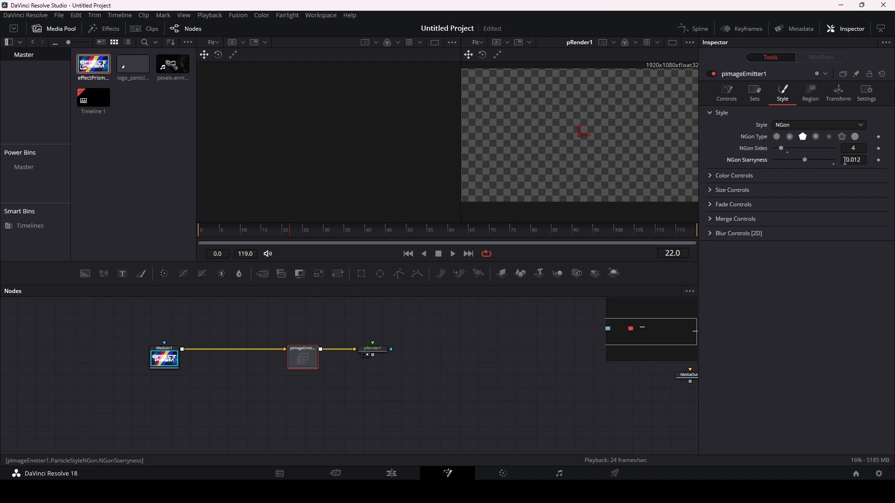
{"action": "left_click", "coordinate": [861, 159]}
{"action": "type", "text": "0"}
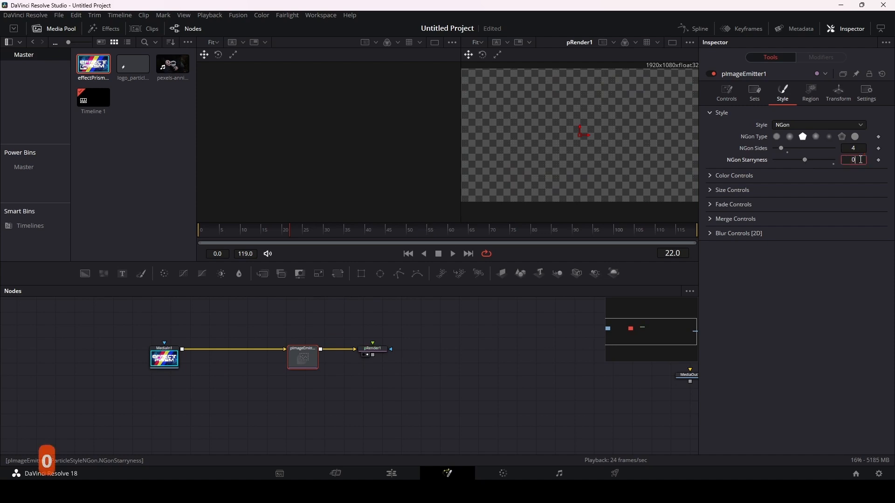
Step: Set pImageEmitter1's NGon particle Size to 2.0
{"action": "key", "text": "Return"}
{"action": "left_click", "coordinate": [722, 131]}
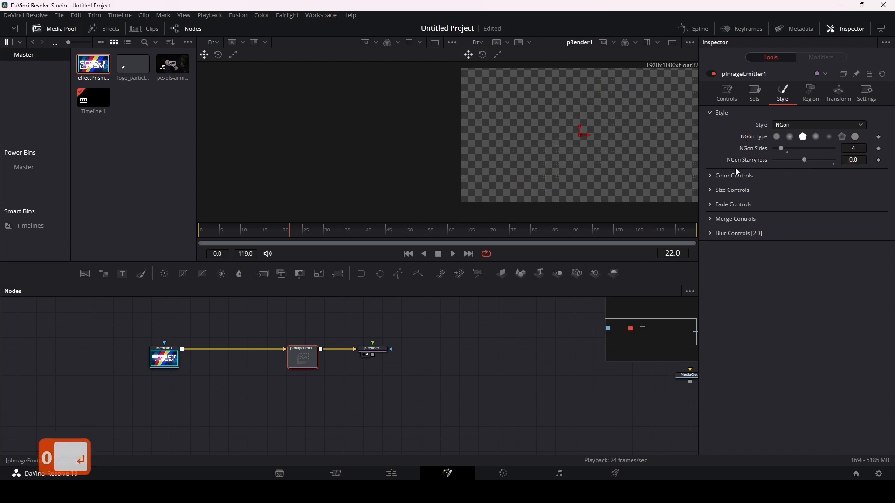
{"action": "left_click", "coordinate": [711, 190]}
{"action": "left_click_drag", "start_coordinate": [788, 204], "coordinate": [846, 204]}
{"action": "left_click", "coordinate": [851, 202]}
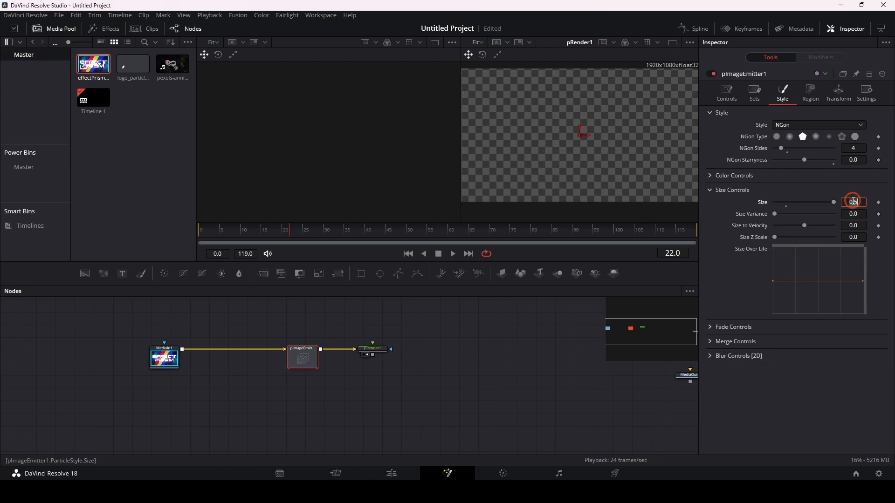
{"action": "type", "text": "2"}
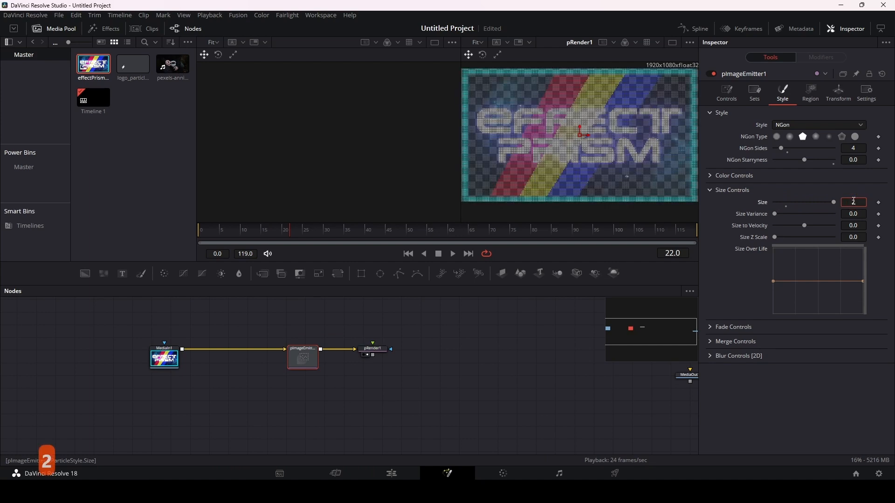
{"action": "key", "text": "Return"}
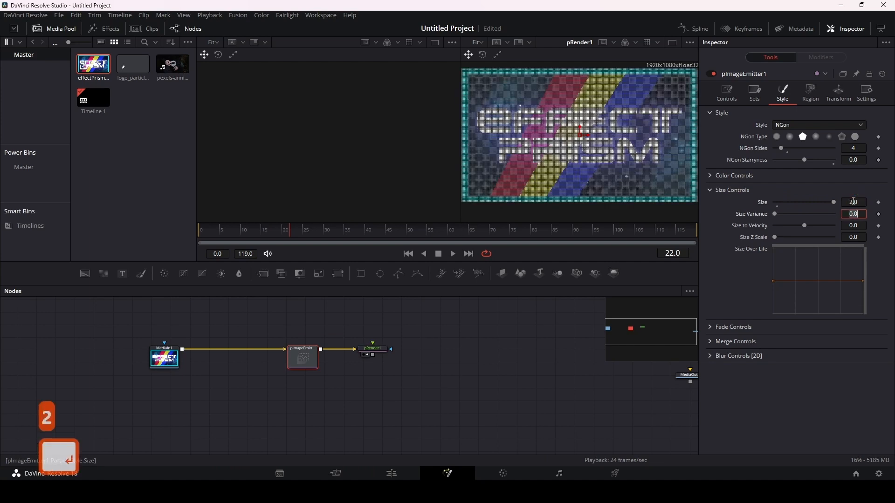
Step: Display MediaIn1 in the empty viewer to compare the source image with pRender1's particle output
{"action": "left_click", "coordinate": [379, 352]}
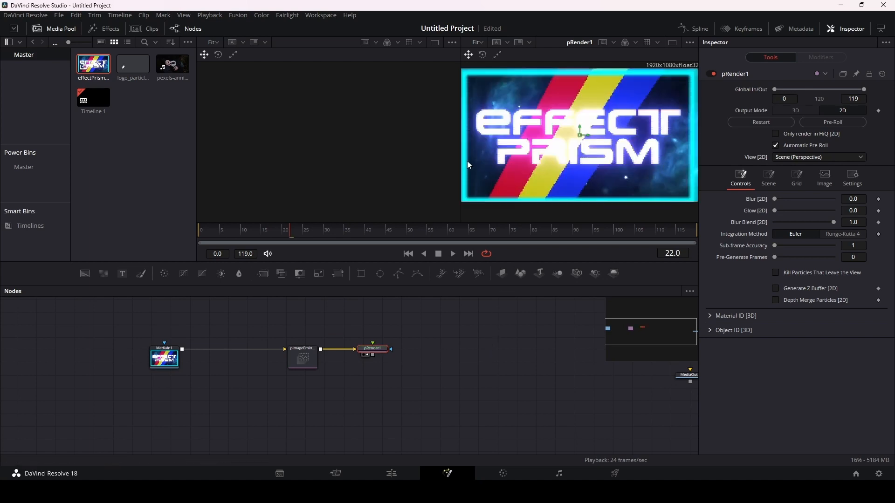
{"action": "left_click", "coordinate": [169, 361]}
{"action": "key", "text": "1"}
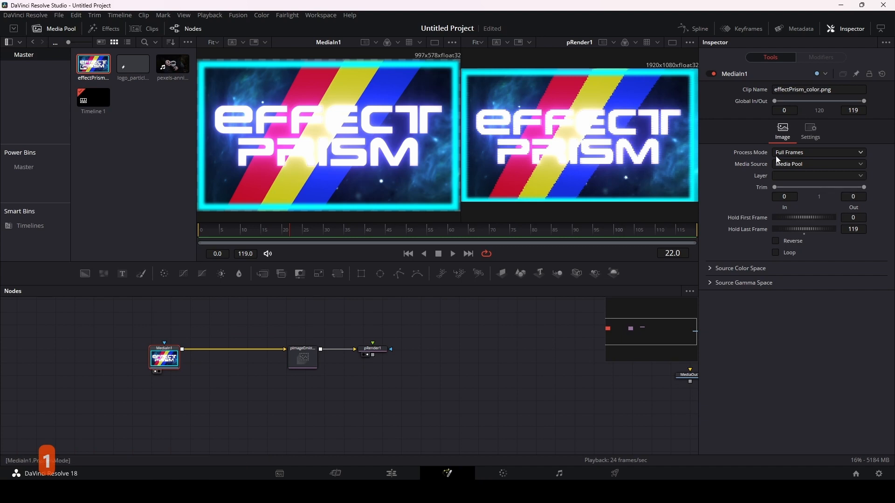
Step: Reduce pImageEmitter1's particle Size to 1.0 and select pRender1
{"action": "left_click", "coordinate": [305, 355]}
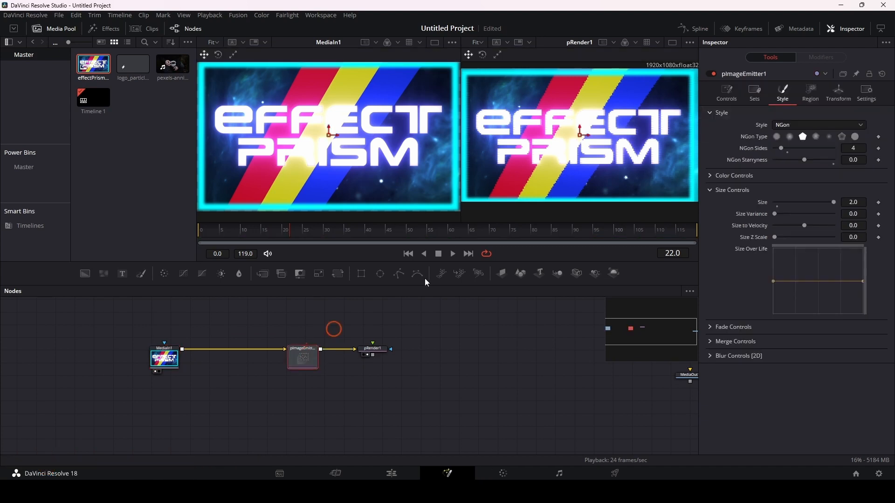
{"action": "left_click", "coordinate": [860, 202]}
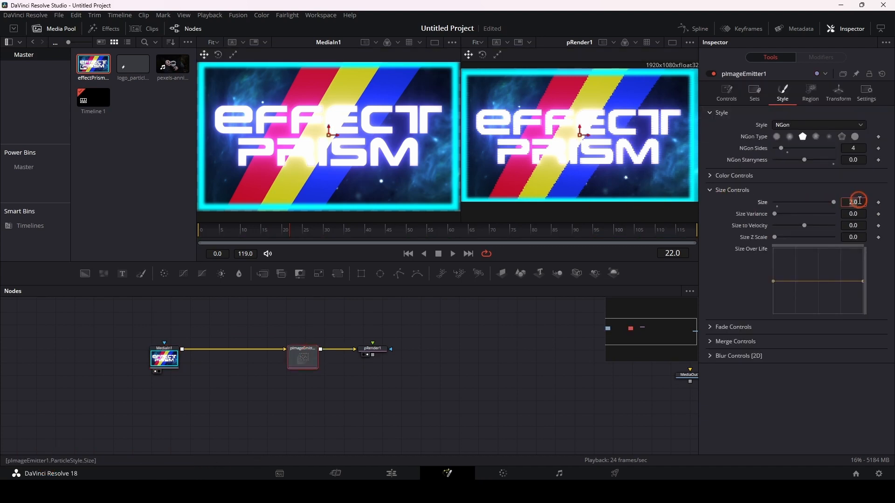
{"action": "type", "text": "1"}
{"action": "key", "text": "Return"}
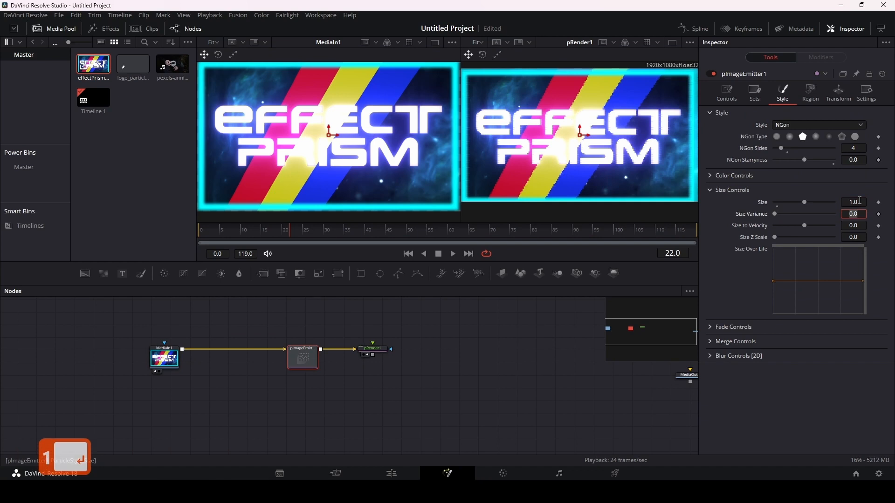
{"action": "left_click_drag", "start_coordinate": [441, 354], "coordinate": [394, 354]}
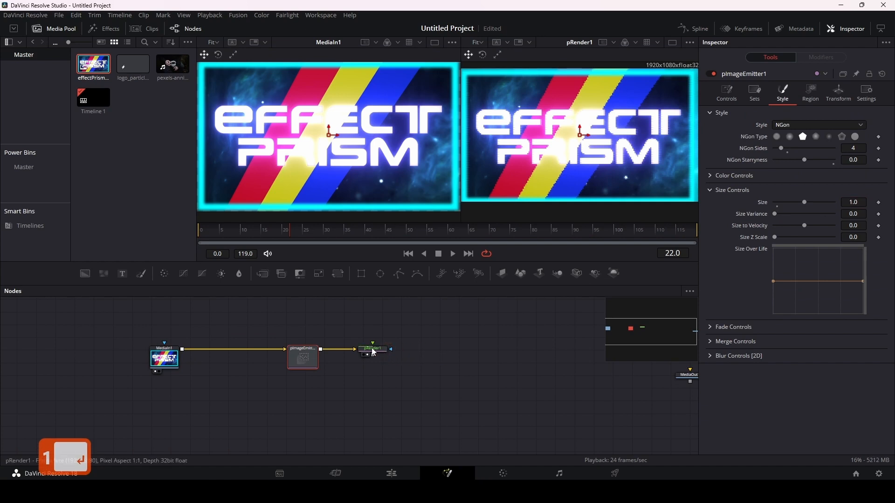
{"action": "left_click", "coordinate": [374, 353]}
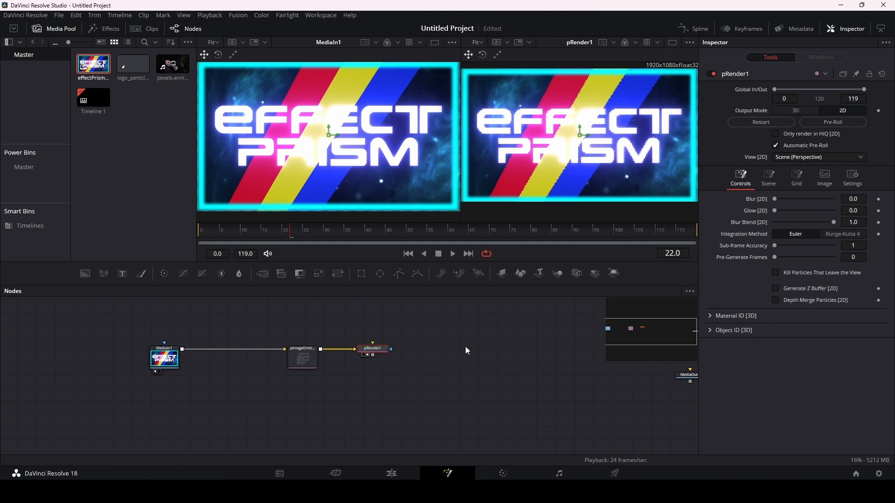
Step: Try pImageEmitter1's Alpha Threshold at 1.0 and return it to 0.0
{"action": "left_click", "coordinate": [301, 360]}
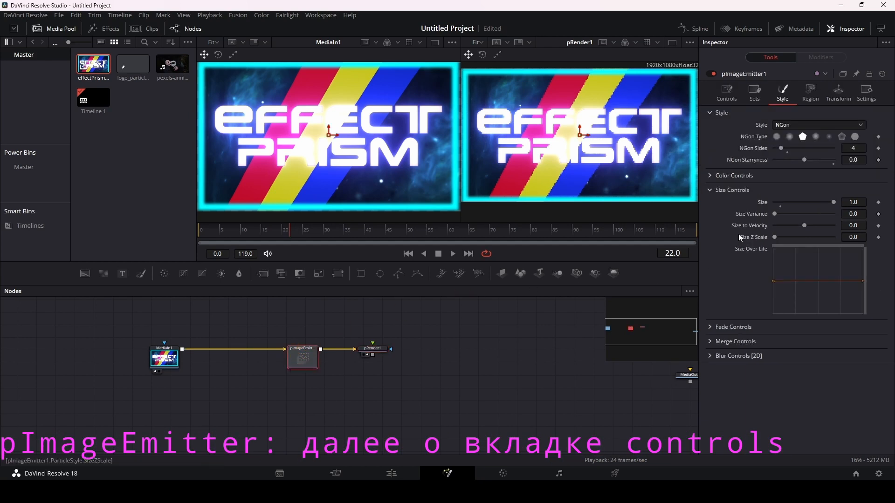
{"action": "left_click", "coordinate": [725, 91]}
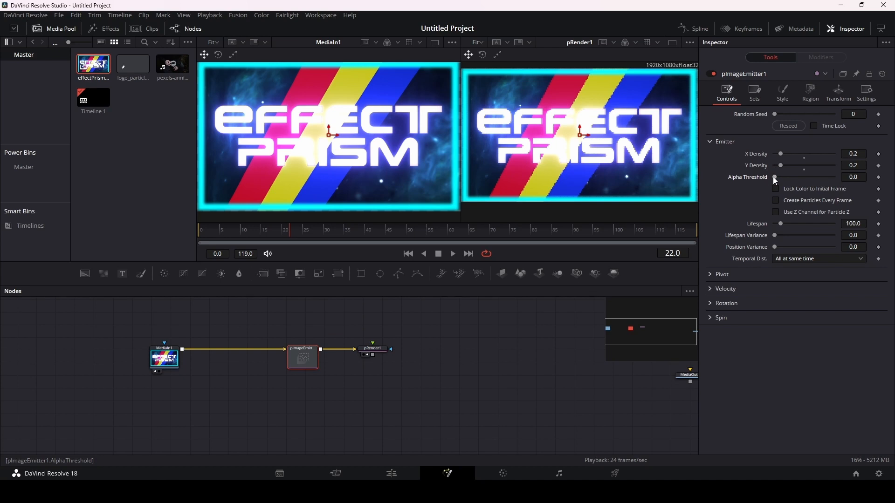
{"action": "left_click_drag", "start_coordinate": [774, 177], "coordinate": [844, 180]}
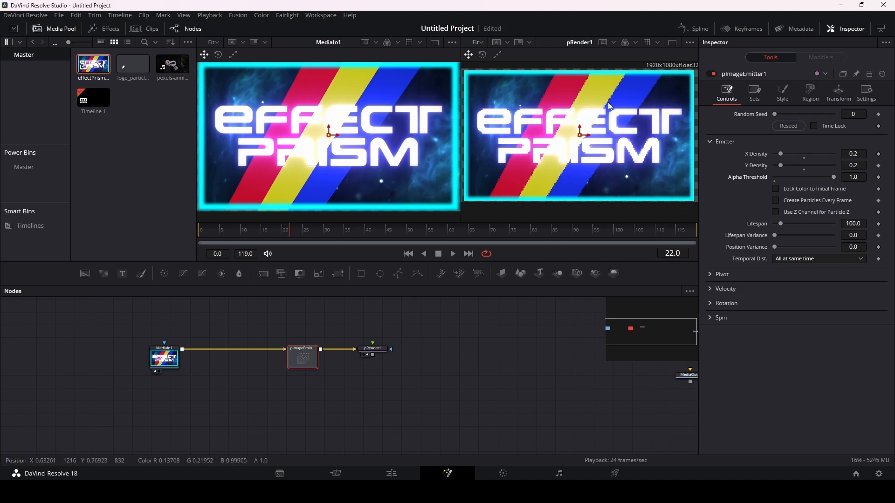
{"action": "left_click_drag", "start_coordinate": [834, 177], "coordinate": [742, 185]}
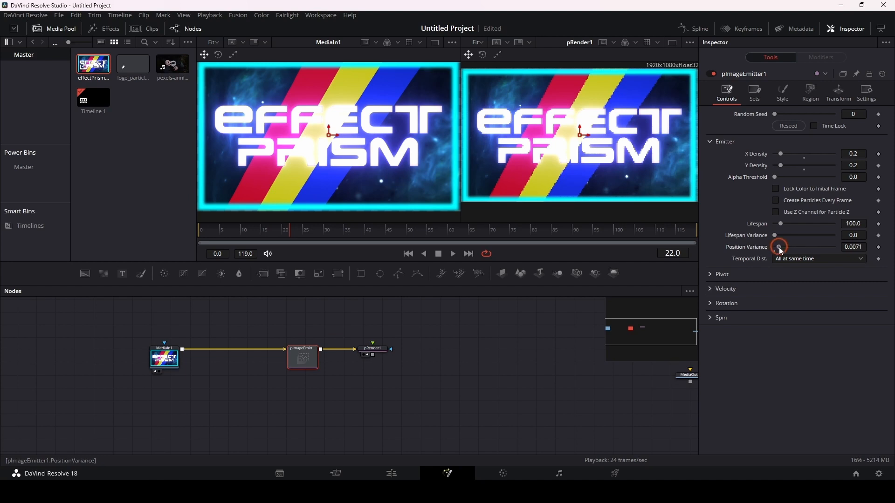
Step: Try pImageEmitter1's Position Variance at values up to about 0.0244 and return it to 0.0
{"action": "left_click_drag", "start_coordinate": [776, 248], "coordinate": [782, 250]}
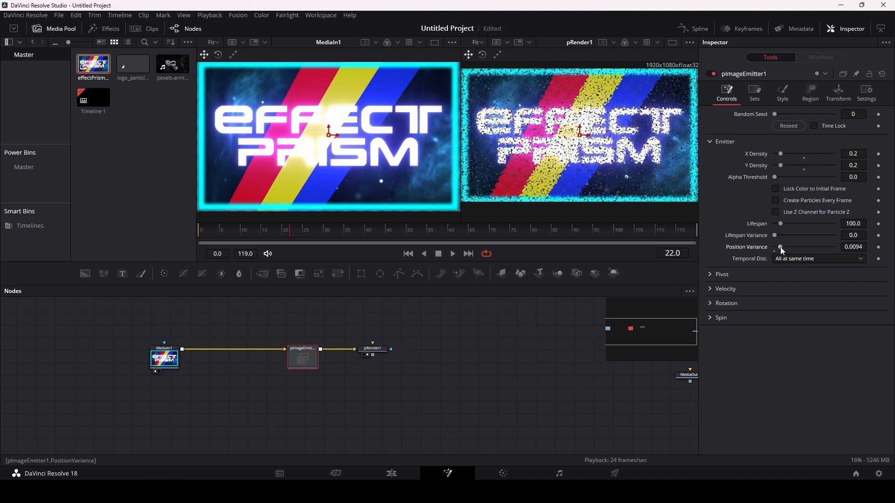
{"action": "left_click_drag", "start_coordinate": [781, 247], "coordinate": [790, 251]}
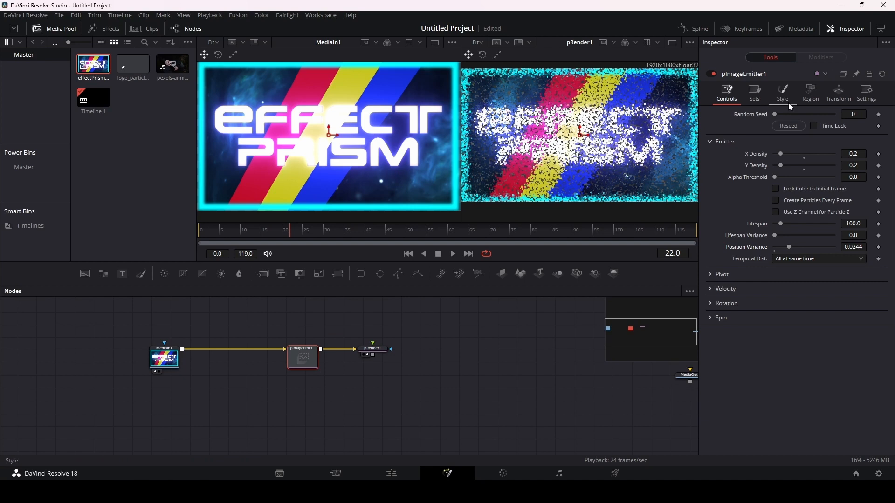
{"action": "left_click", "coordinate": [789, 245]}
{"action": "left_click_drag", "start_coordinate": [789, 246], "coordinate": [771, 252]}
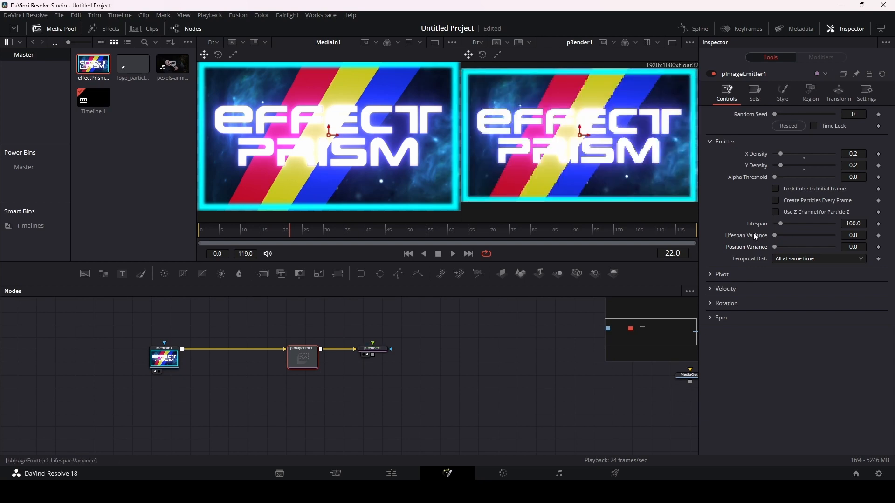
Step: Go to the first frame and set pImageEmitter1's Velocity to about 0.199 and Velocity Variance to about 0.076
{"action": "left_click", "coordinate": [709, 274]}
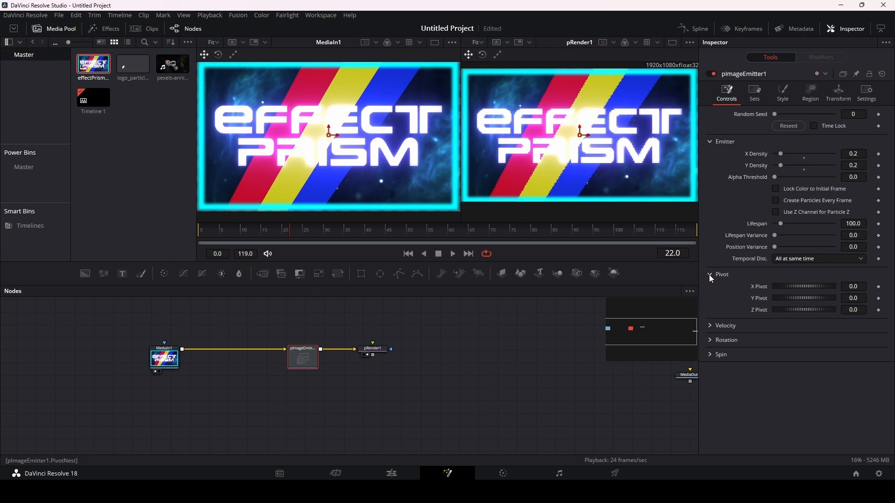
{"action": "left_click", "coordinate": [711, 275]}
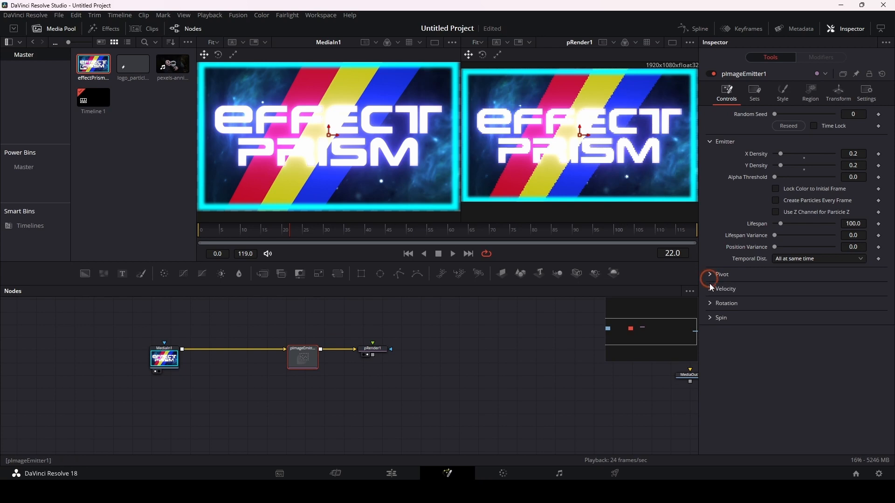
{"action": "left_click", "coordinate": [711, 290]}
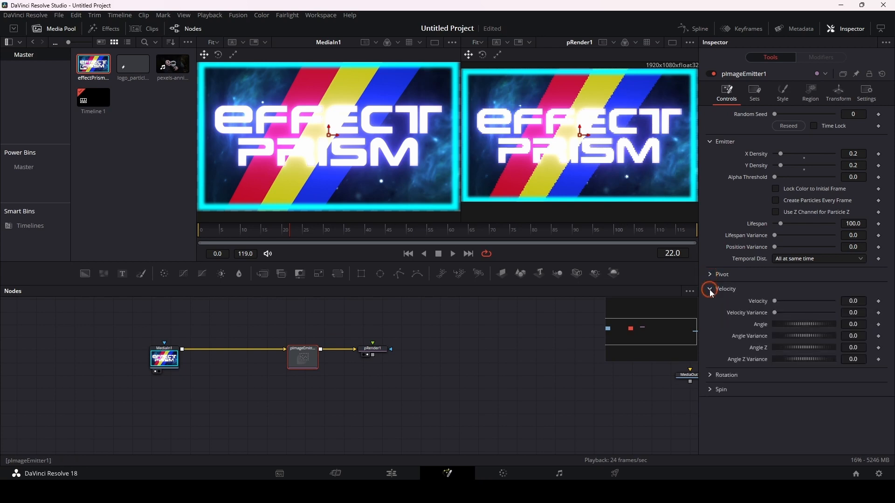
{"action": "left_click", "coordinate": [409, 254]}
{"action": "left_click", "coordinate": [847, 301]}
{"action": "type", "text": "0.049"}
{"action": "key", "text": "Return"}
{"action": "mouse_move", "coordinate": [852, 301]}
{"action": "left_mouse_down"}
{"action": "mouse_move", "coordinate": [876, 301]}
{"action": "mouse_move", "coordinate": [854, 301]}
{"action": "mouse_move", "coordinate": [856, 315]}
{"action": "left_mouse_up"}
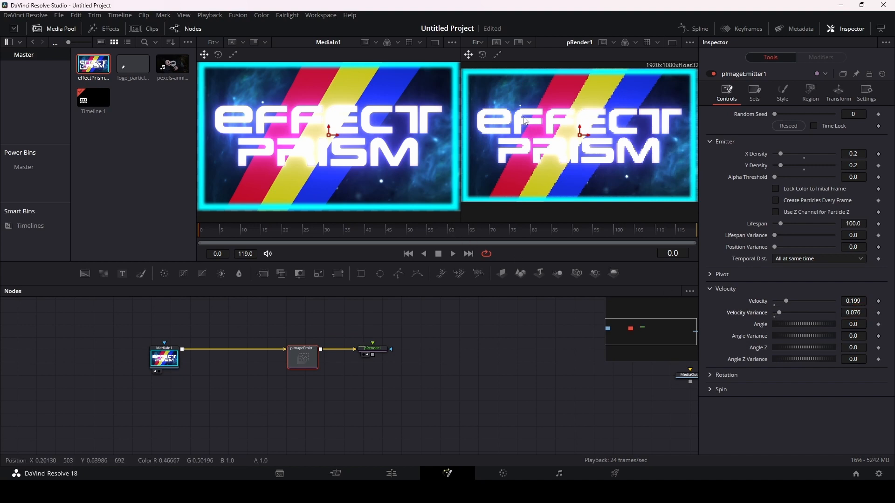
Step: Clear MediaIn1 from its viewer and play the particle animation in slightly taller viewers
{"action": "left_click", "coordinate": [165, 363]}
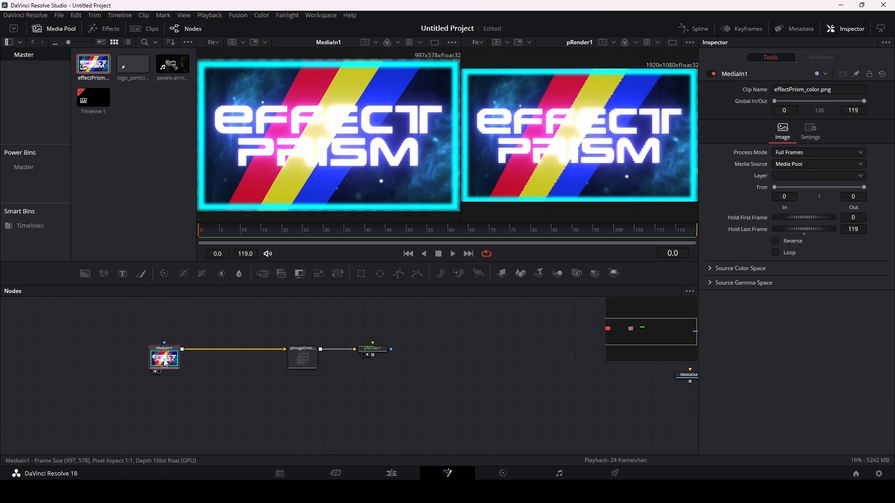
{"action": "key", "text": "1"}
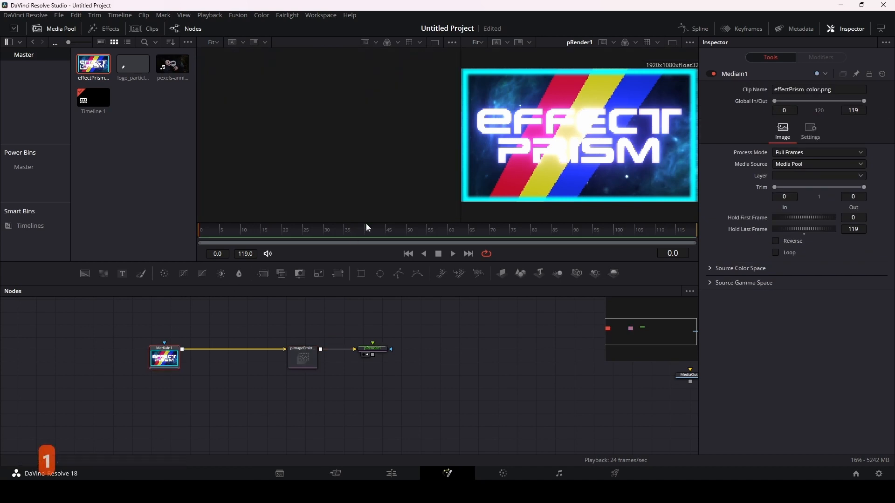
{"action": "left_click_drag", "start_coordinate": [447, 262], "coordinate": [446, 273]}
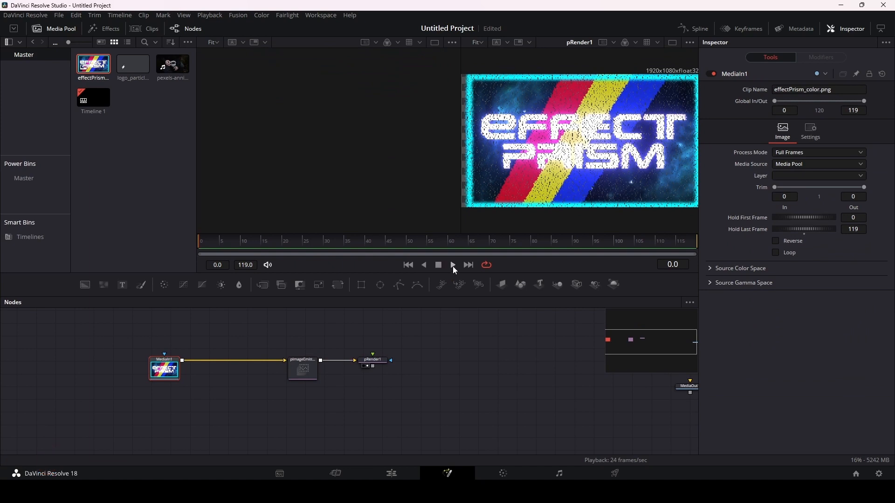
{"action": "left_click", "coordinate": [454, 266]}
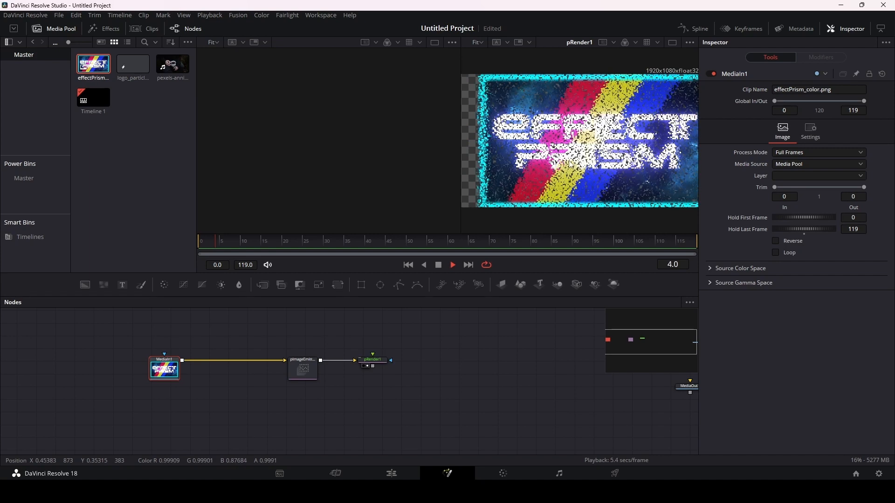
Step: Raise pImageEmitter1's Velocity Variance to about 0.142 and play a few frames to preview the scatter
{"action": "left_click", "coordinate": [305, 363]}
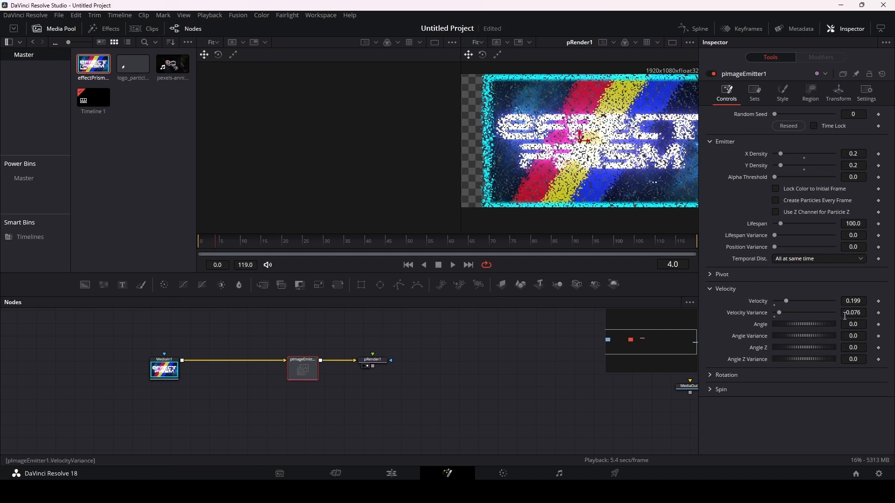
{"action": "left_click", "coordinate": [853, 314]}
{"action": "type", "text": "0.155"}
{"action": "key", "text": "Return"}
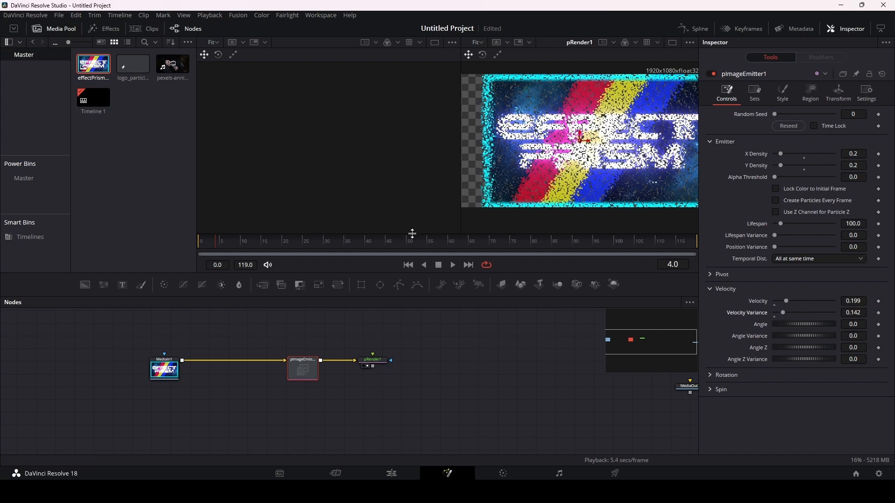
{"action": "left_click", "coordinate": [453, 265]}
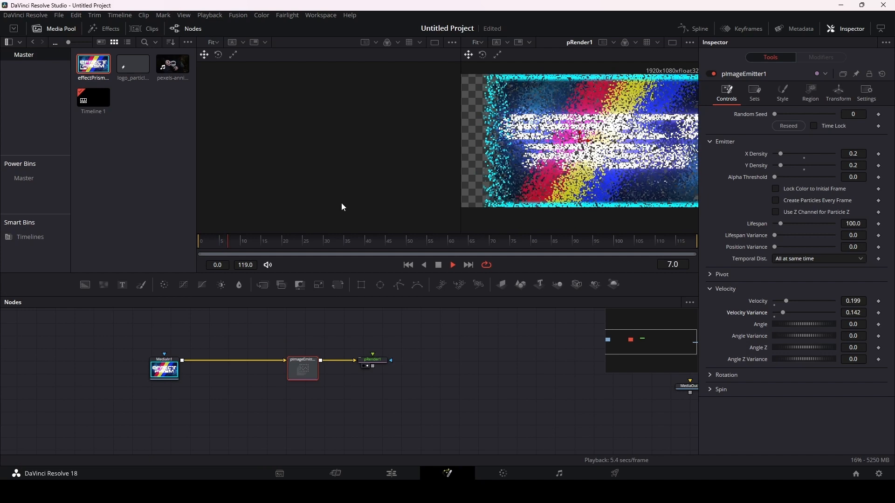
{"action": "left_click", "coordinate": [440, 266]}
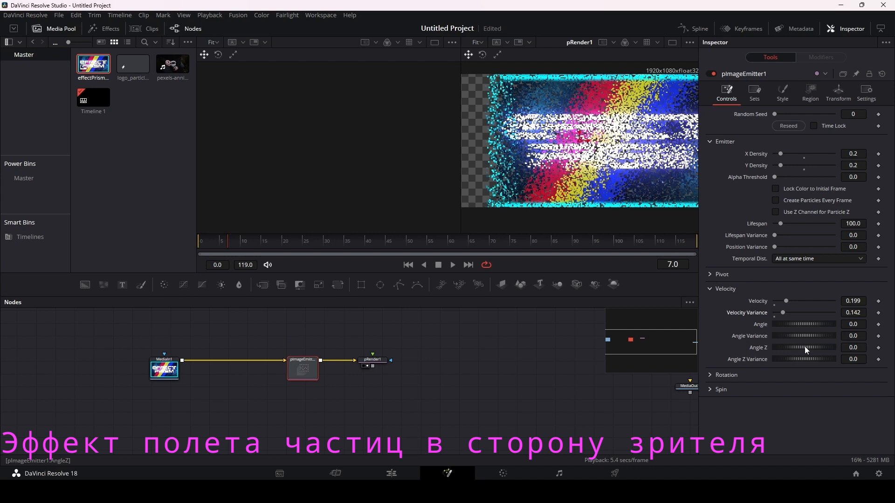
Step: Set pImageEmitter1's velocity Angle Z to about -91.3 and preview the particles flying toward the camera
{"action": "left_click_drag", "start_coordinate": [805, 346], "coordinate": [788, 348]}
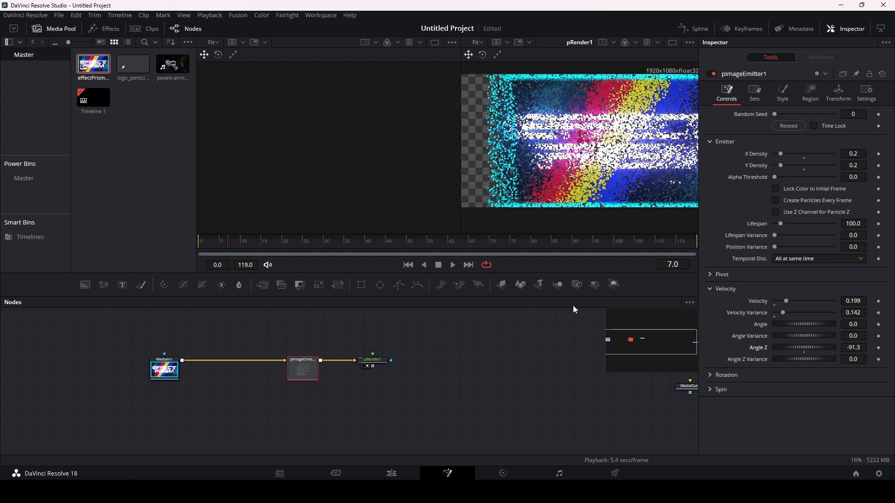
{"action": "key", "text": "space"}
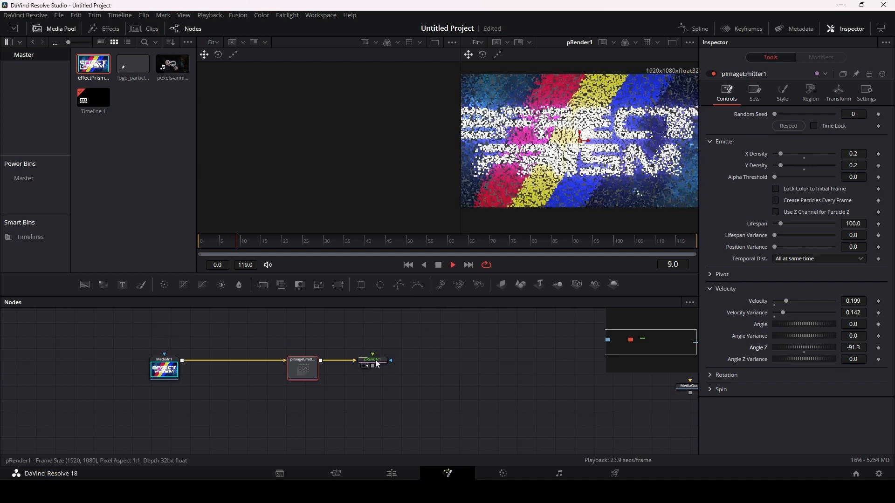
{"action": "key", "text": "space"}
Step: Connect pRender1's output to MediaOut1 and line MediaOut1 up in the same row of nodes
{"action": "left_click", "coordinate": [453, 368]}
{"action": "left_click_drag", "start_coordinate": [548, 394], "coordinate": [498, 383]}
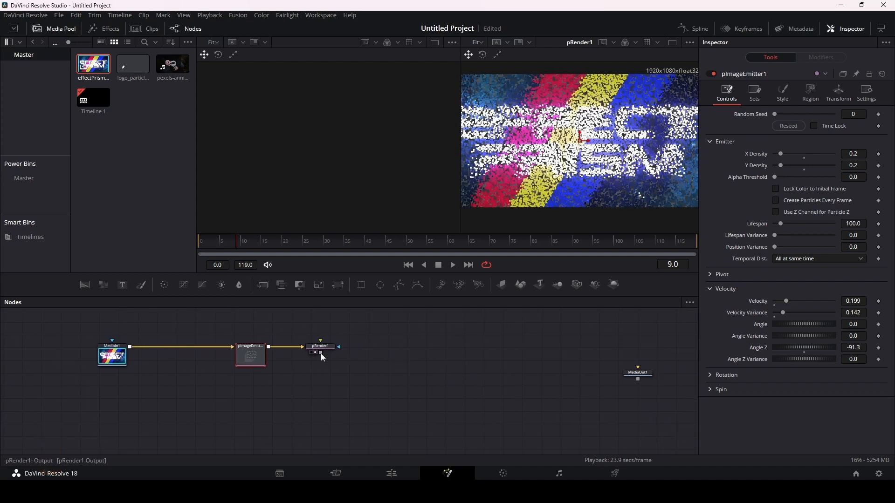
{"action": "left_click_drag", "start_coordinate": [321, 354], "coordinate": [459, 347]}
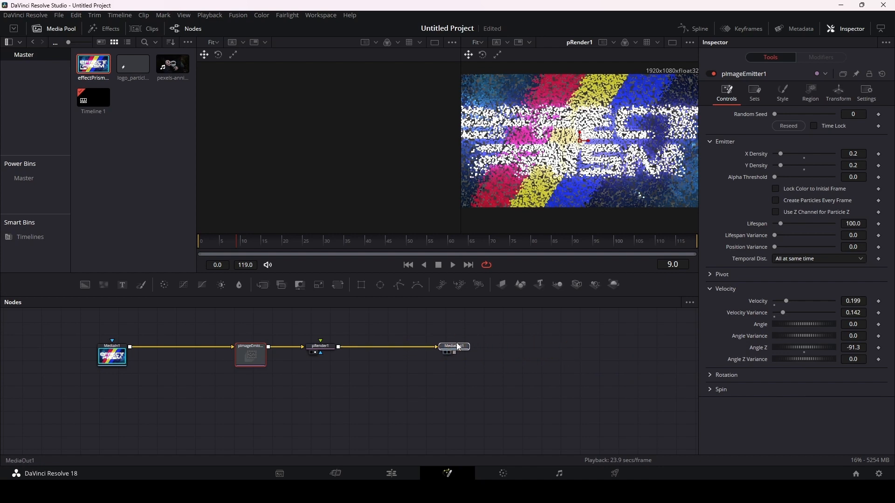
{"action": "left_click", "coordinate": [460, 347]}
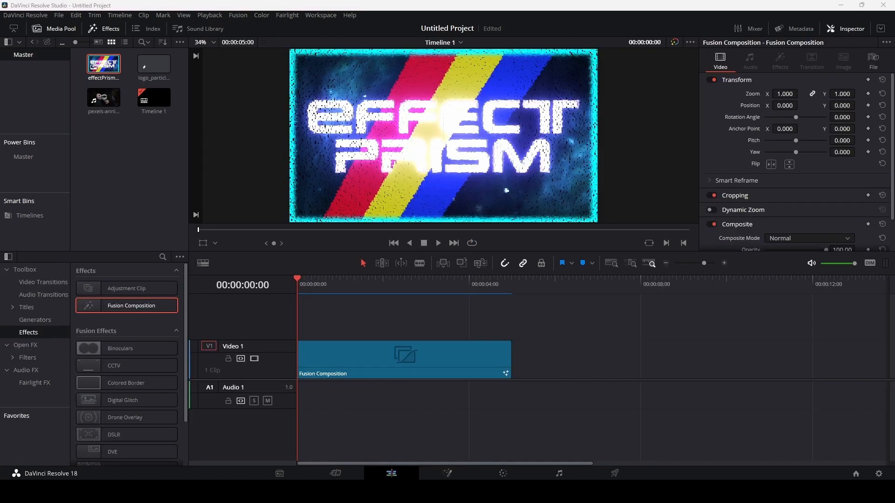
Step: Play the Fusion composition on the timeline to check the particles, and return the playhead to the first frame
{"action": "left_click", "coordinate": [440, 243]}
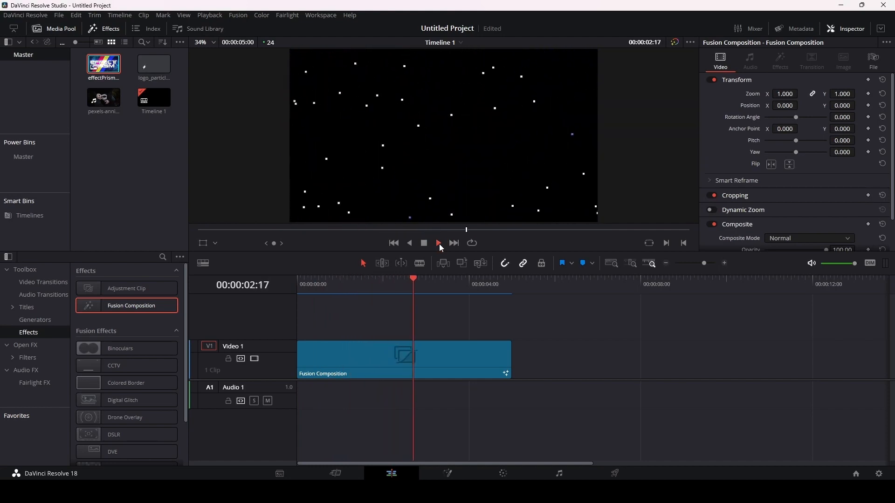
{"action": "left_click", "coordinate": [439, 243]}
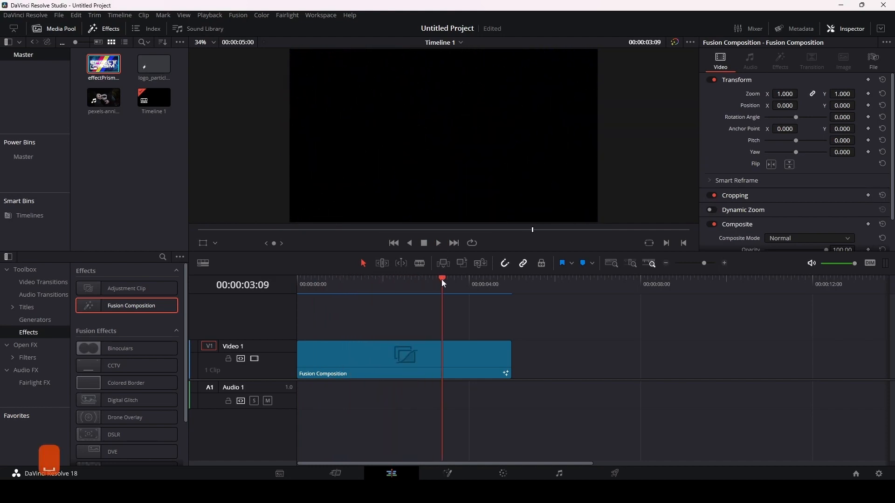
{"action": "left_click_drag", "start_coordinate": [441, 279], "coordinate": [301, 279]}
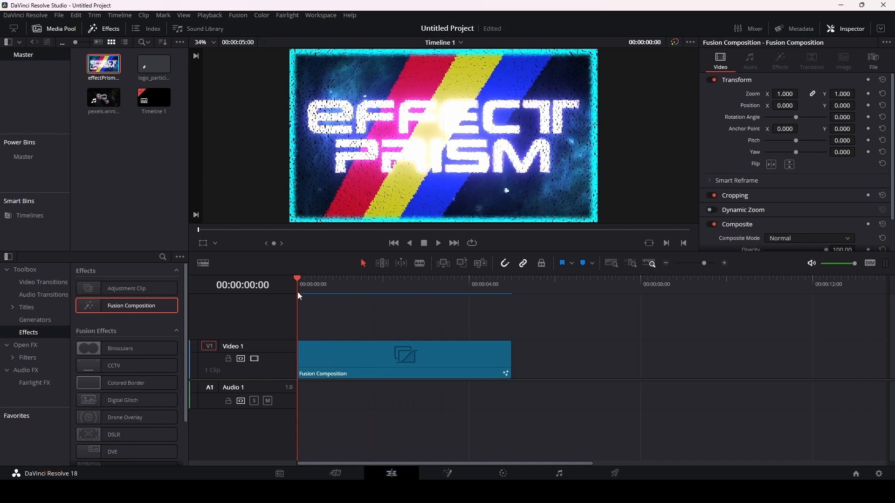
Step: Return to the Fusion page and set both X Density and Y Density of pImageEmitter1 to 0.1
{"action": "left_click", "coordinate": [447, 474]}
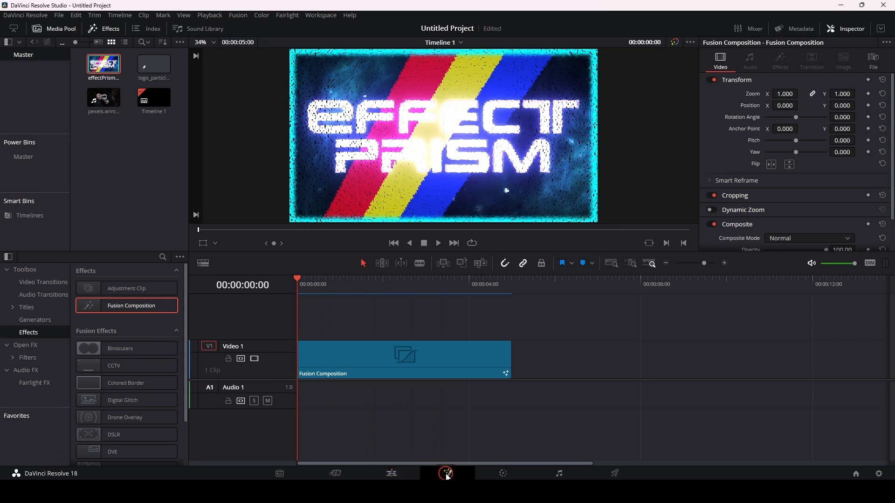
{"action": "left_click_drag", "start_coordinate": [292, 379], "coordinate": [374, 394]}
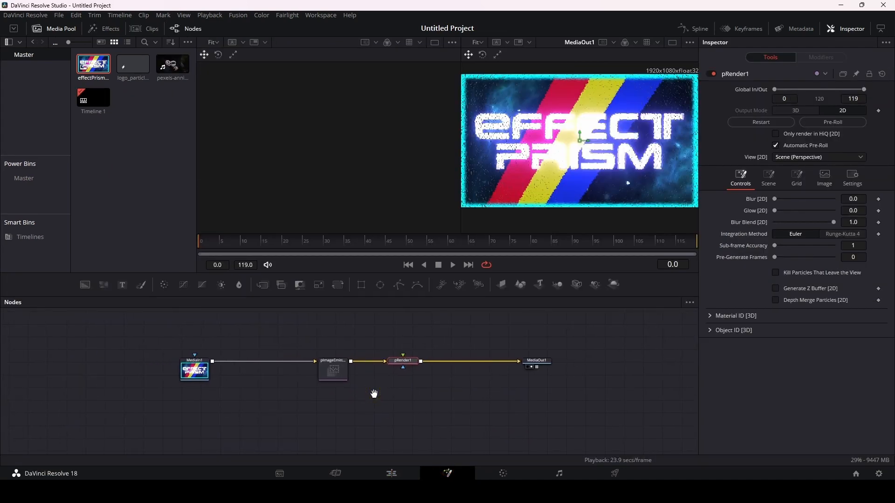
{"action": "left_click", "coordinate": [345, 380]}
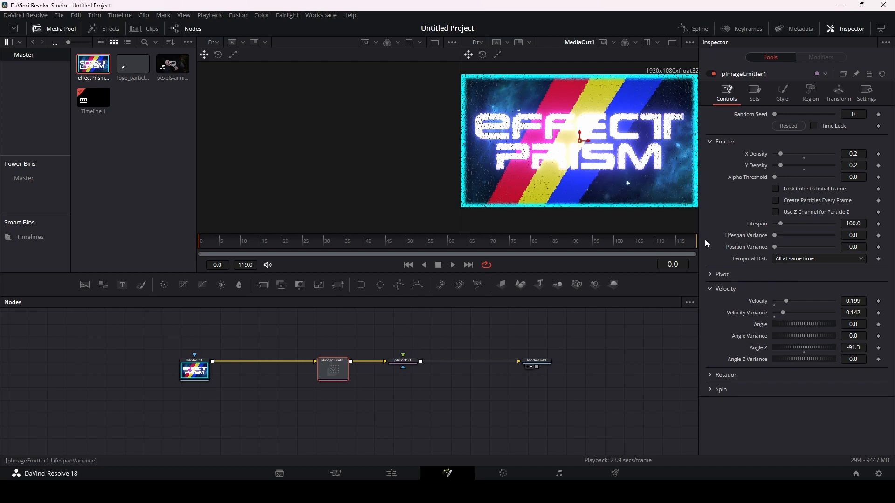
{"action": "left_click", "coordinate": [858, 154]}
{"action": "key", "text": "BackSpace"}
{"action": "type", "text": "1"}
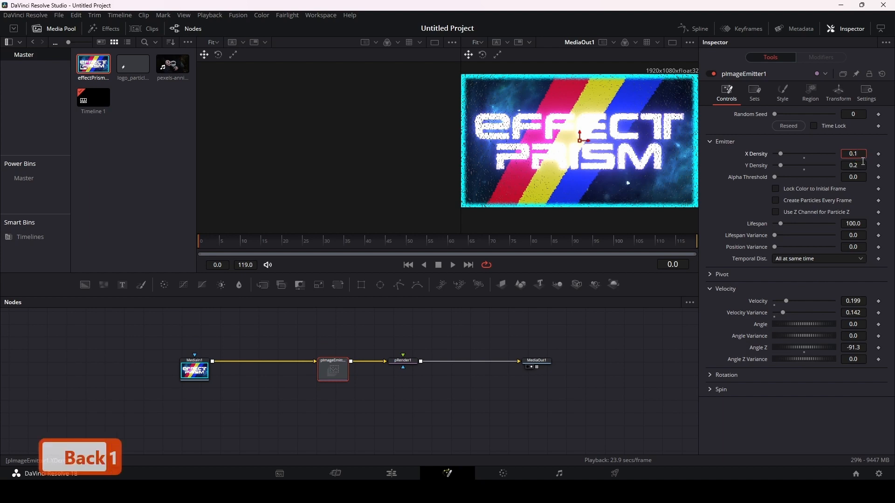
{"action": "left_click", "coordinate": [862, 165]}
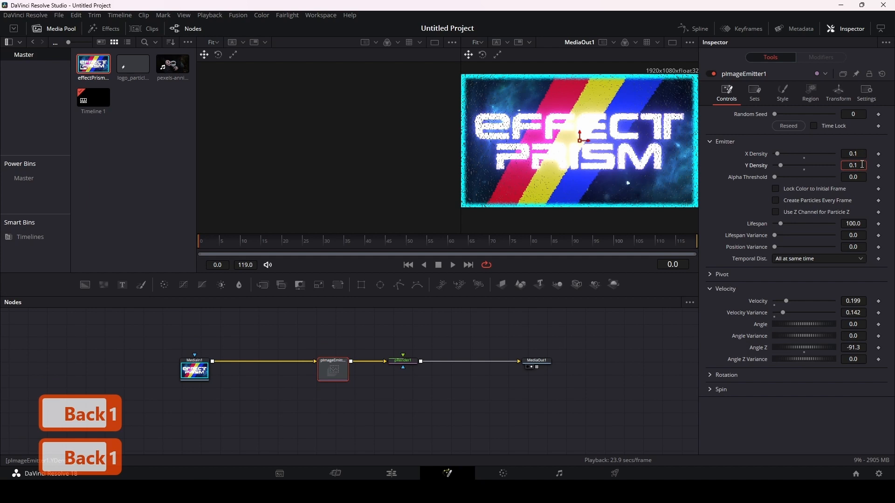
{"action": "left_click", "coordinate": [727, 202]}
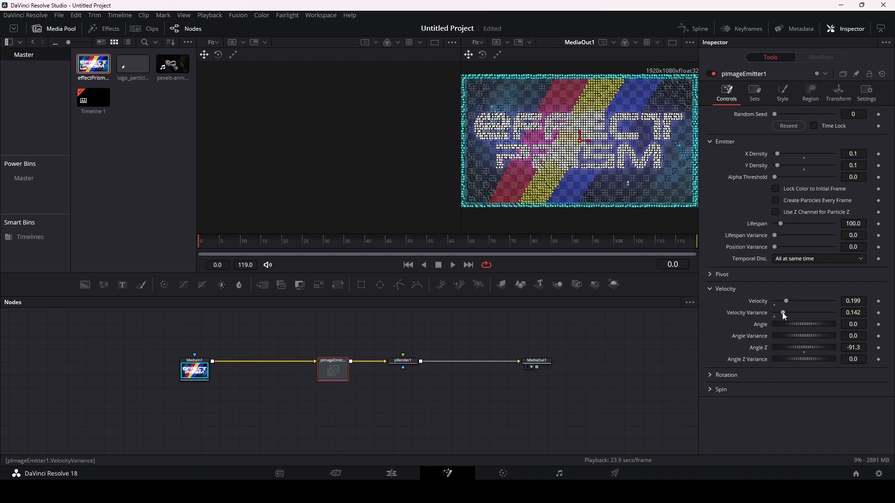
Step: Reduce pImageEmitter1's Velocity and Velocity Variance to 0.0
{"action": "left_click_drag", "start_coordinate": [784, 312], "coordinate": [760, 304]}
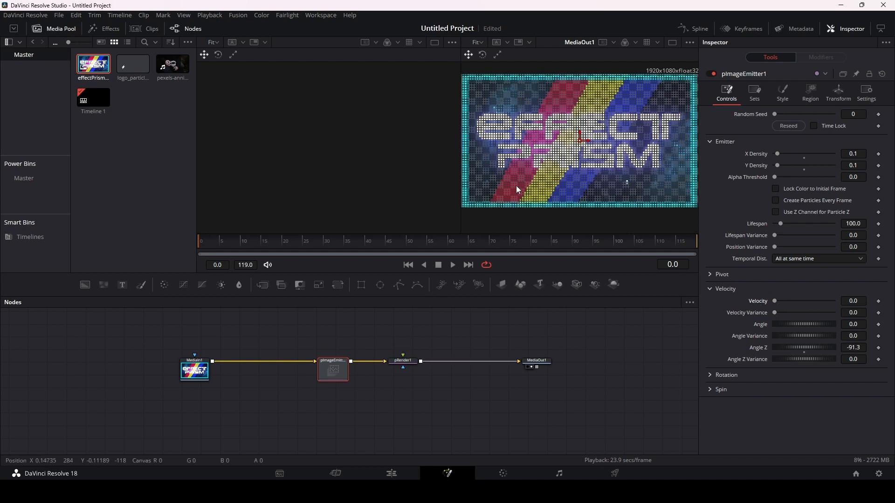
Step: Keyframe pImageEmitter1's Velocity from 0.0 at frame 0 to about 0.283 at frame 15 and preview the animation
{"action": "left_click", "coordinate": [880, 302]}
{"action": "left_click", "coordinate": [263, 243]}
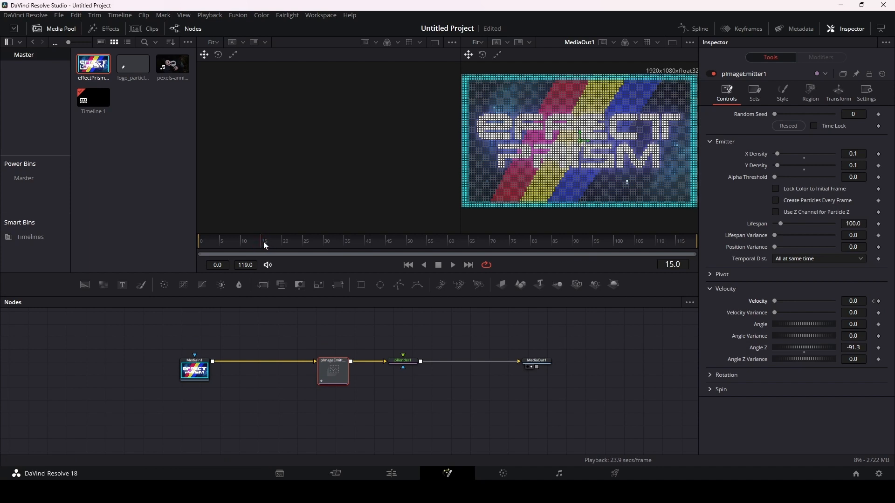
{"action": "left_click_drag", "start_coordinate": [775, 300], "coordinate": [793, 302]}
{"action": "left_click", "coordinate": [407, 268]}
{"action": "left_click", "coordinate": [452, 266]}
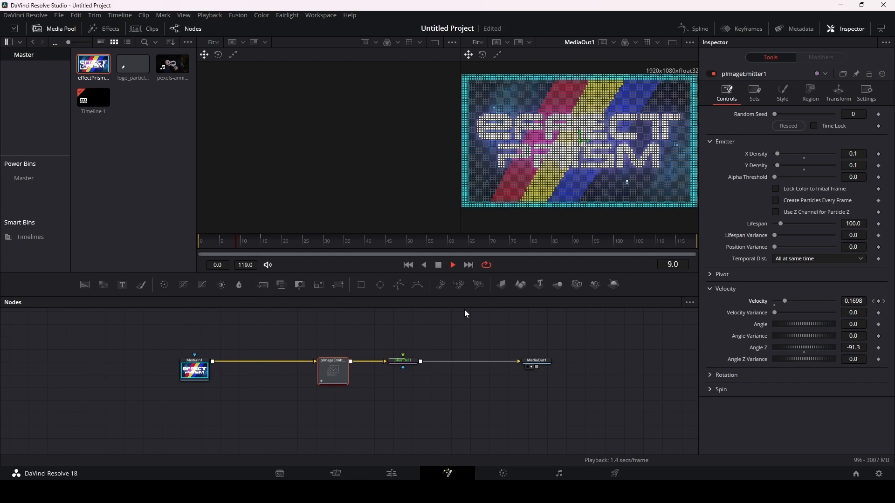
{"action": "left_click", "coordinate": [439, 265]}
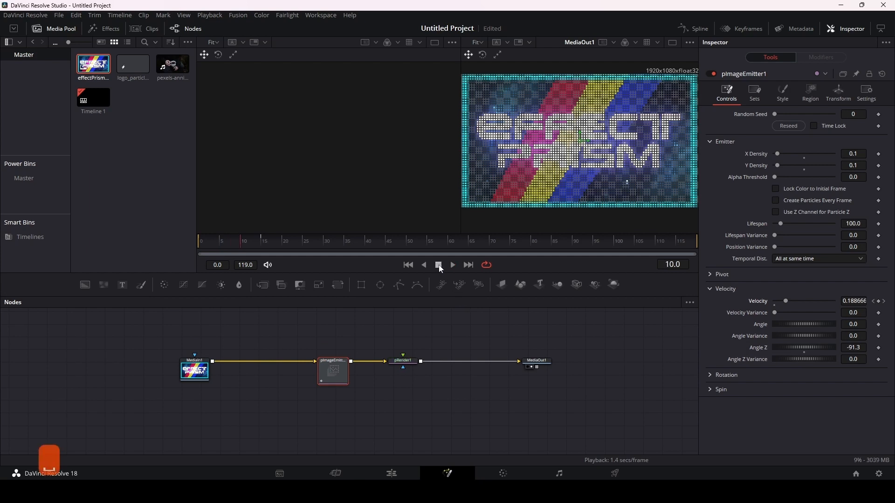
{"action": "left_click", "coordinate": [409, 265]}
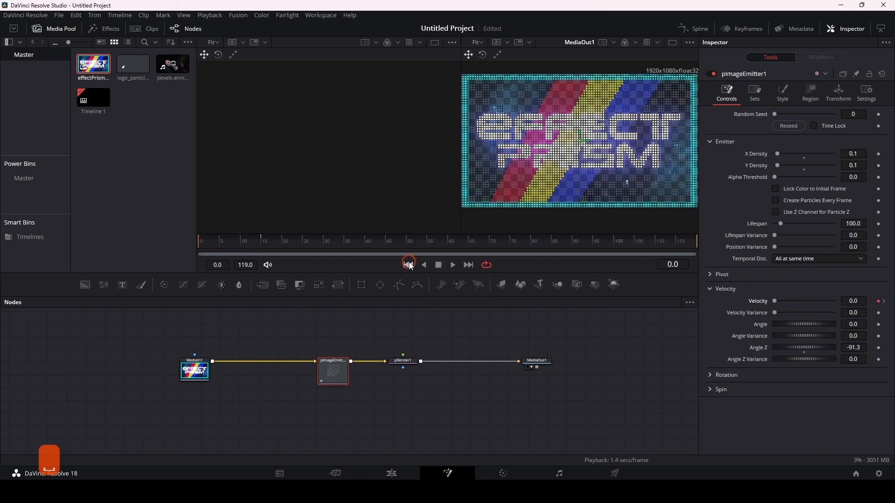
Step: Remove the Velocity keyframes from pImageEmitter1 and bring its Velocity back to 0.0
{"action": "left_click", "coordinate": [883, 303]}
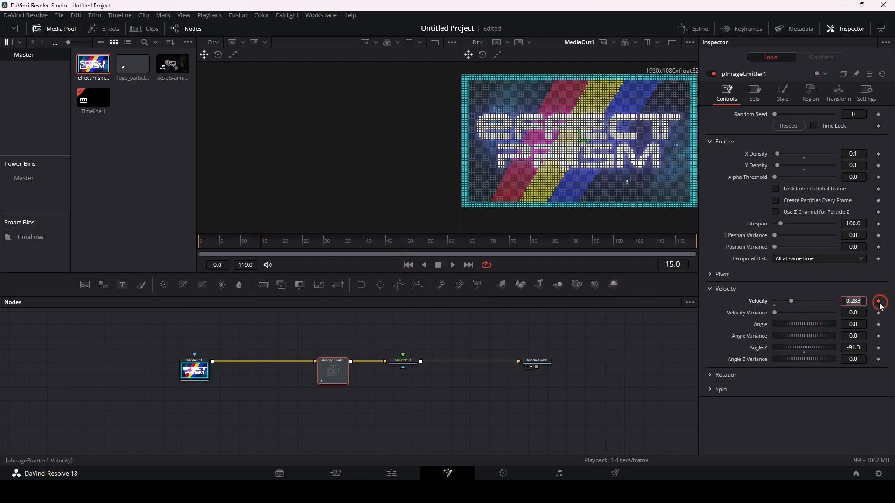
{"action": "left_click", "coordinate": [796, 302]}
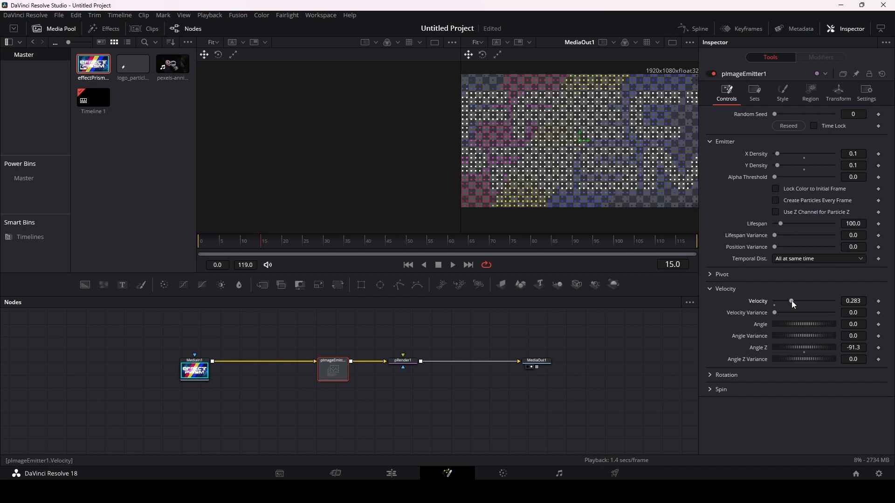
{"action": "left_click_drag", "start_coordinate": [791, 301], "coordinate": [723, 305]}
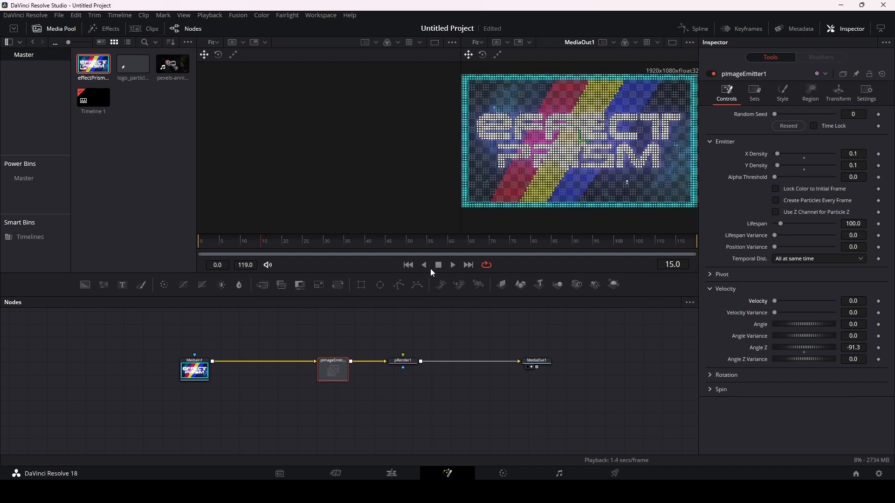
Step: Keyframe pImageEmitter1's Velocity Variance from 0.0 at frame 0 to about 0.323 at frame 20 and preview the animation
{"action": "left_click", "coordinate": [409, 267]}
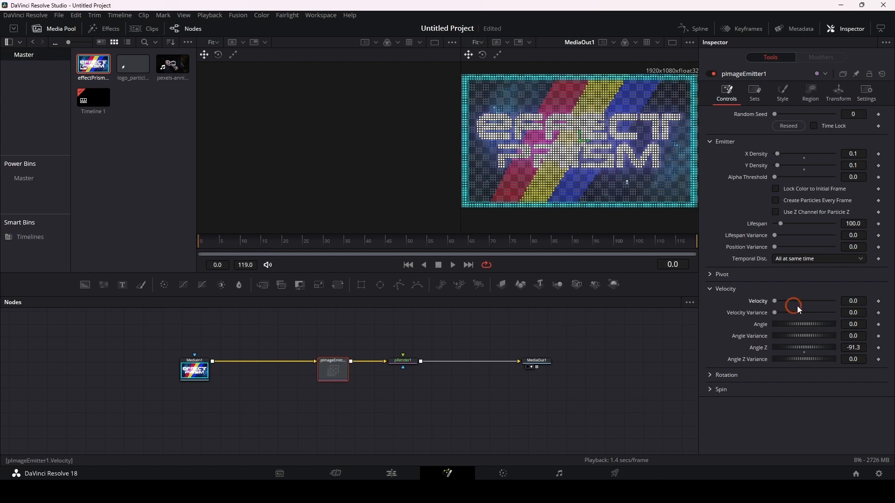
{"action": "left_click", "coordinate": [879, 313]}
{"action": "left_click", "coordinate": [284, 241]}
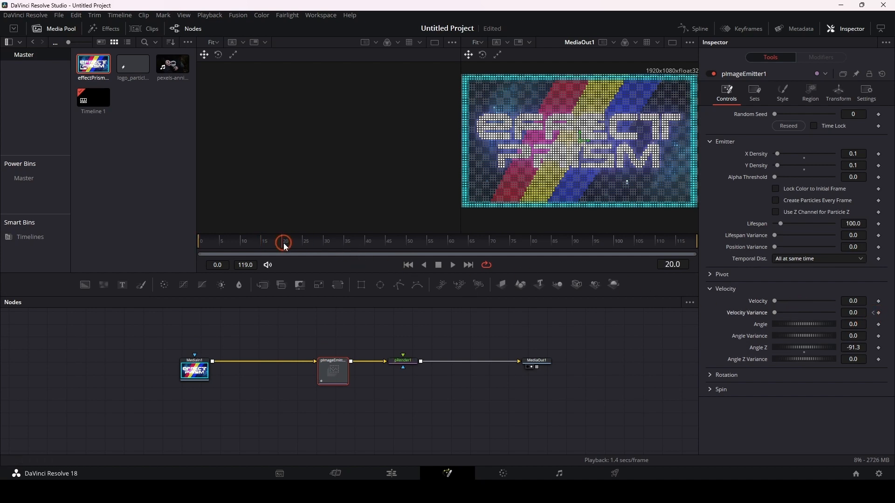
{"action": "left_click_drag", "start_coordinate": [775, 313], "coordinate": [793, 313]}
{"action": "left_click", "coordinate": [409, 266]}
{"action": "left_click", "coordinate": [446, 266]}
{"action": "left_click", "coordinate": [453, 265]}
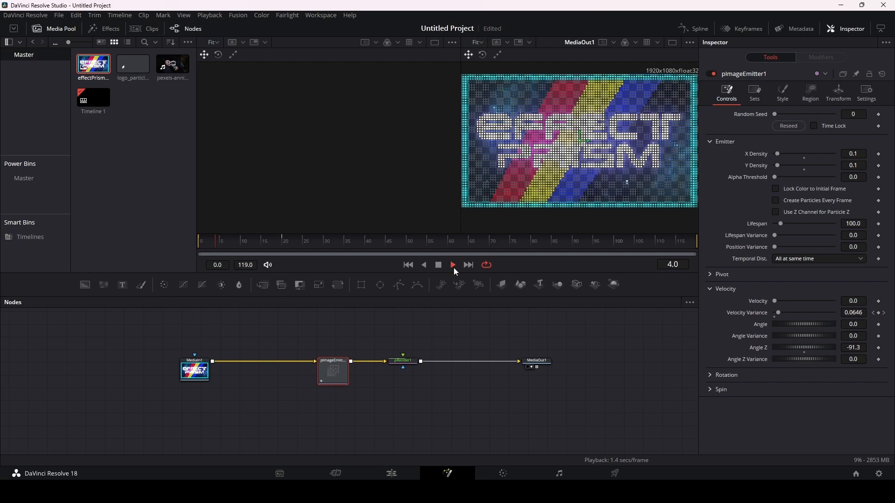
{"action": "key", "text": "space"}
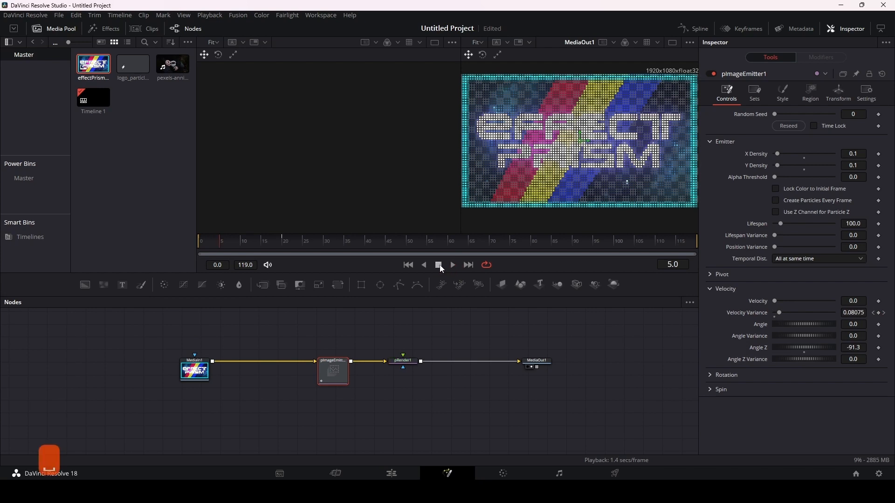
Step: Check whether a software update is available and close the update notice
{"action": "left_click", "coordinate": [26, 16]}
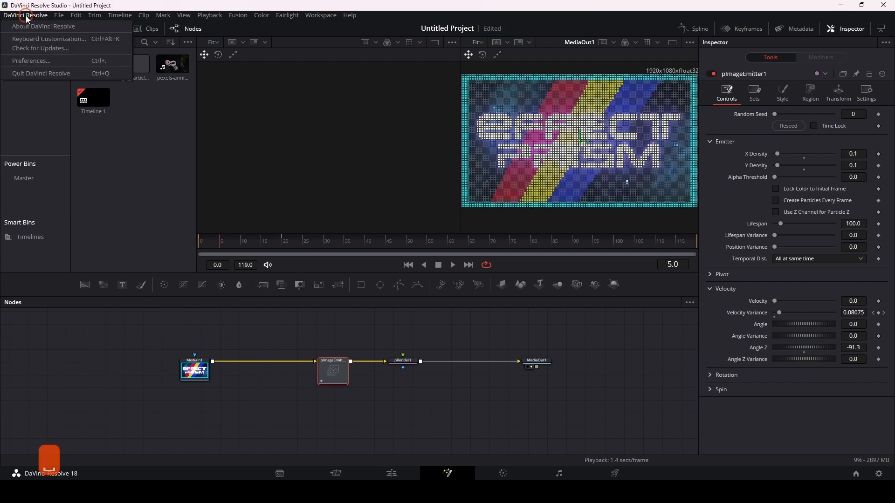
{"action": "left_click", "coordinate": [31, 76]}
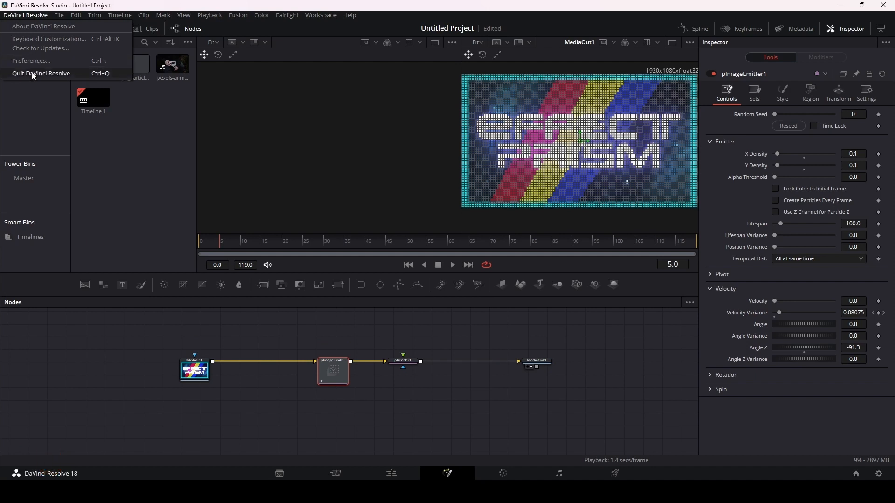
{"action": "left_click", "coordinate": [30, 47]}
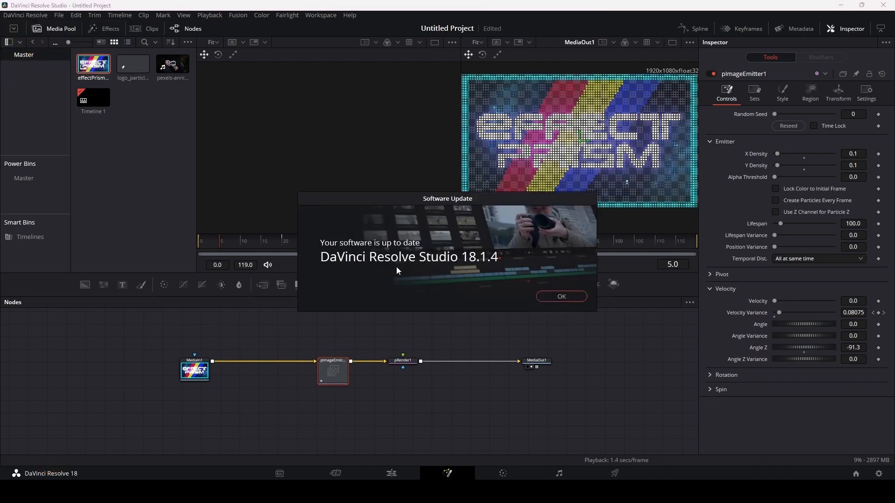
{"action": "left_click", "coordinate": [580, 298]}
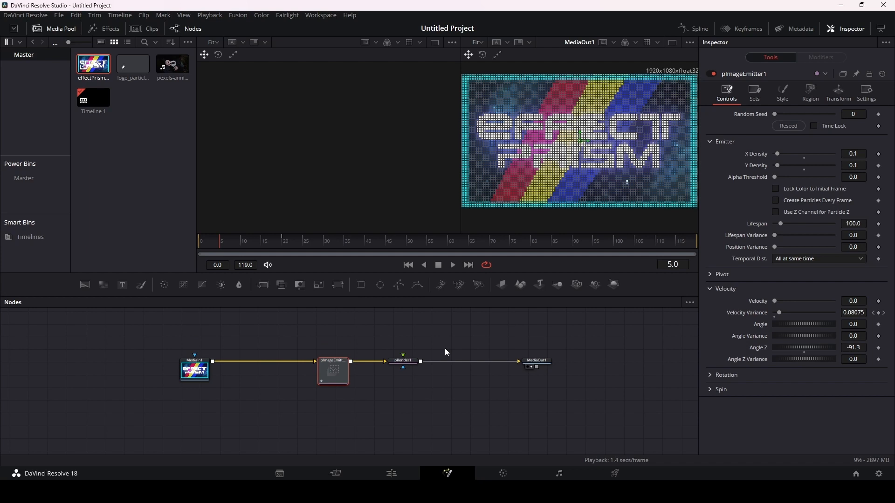
Step: Remove the Velocity Variance keyframes from pImageEmitter1 and lower its Velocity Variance to about 0.213 at frame 20
{"action": "left_click", "coordinate": [875, 313]}
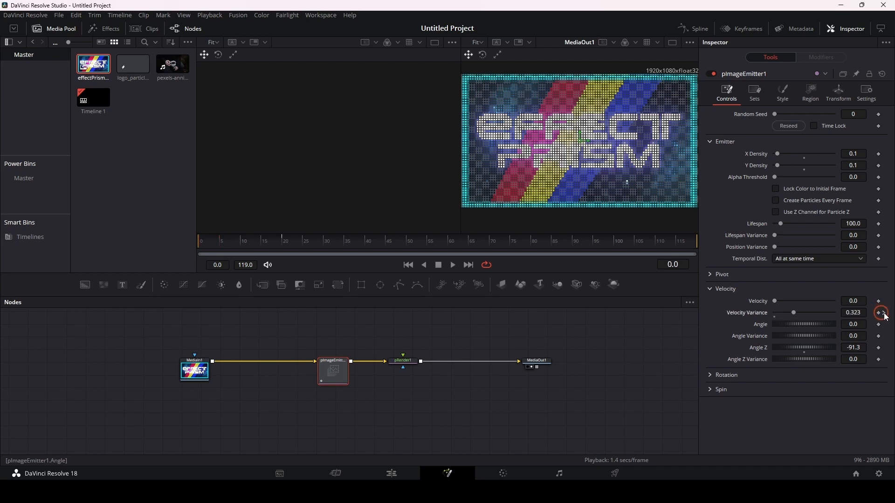
{"action": "left_click", "coordinate": [881, 314]}
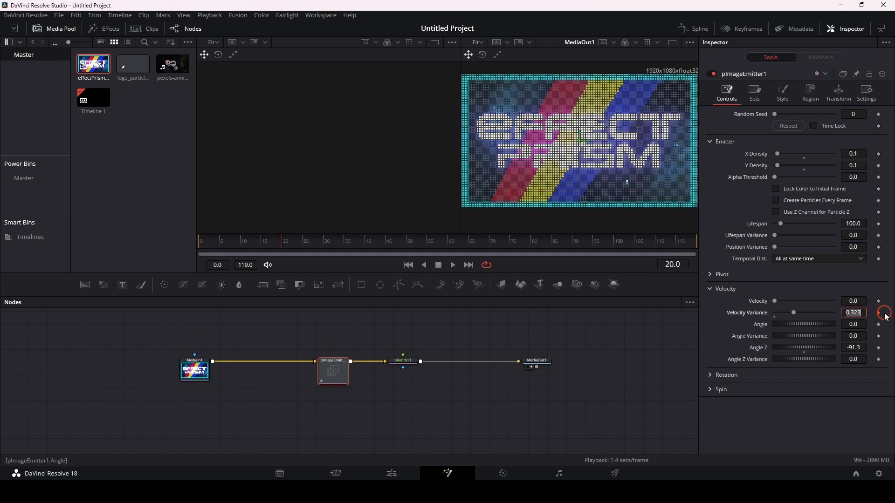
{"action": "left_click", "coordinate": [792, 313]}
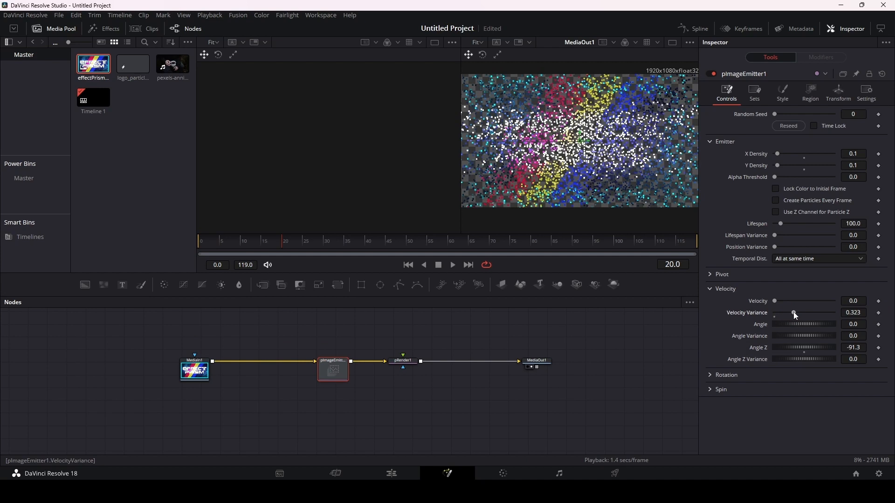
{"action": "left_click_drag", "start_coordinate": [793, 312], "coordinate": [787, 313]}
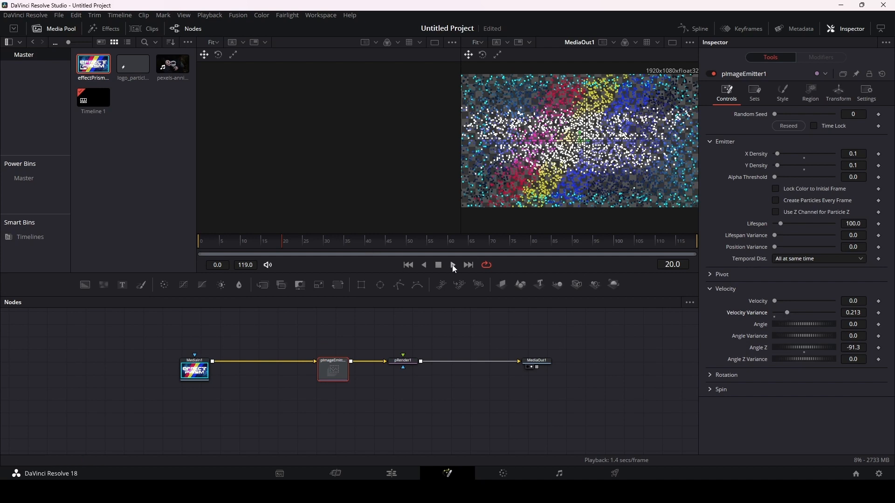
Step: Go back to frame 0 and reset pImageEmitter1's Velocity Variance and velocity Angle Z to 0.0
{"action": "left_click", "coordinate": [409, 265]}
{"action": "double_click", "coordinate": [788, 312]}
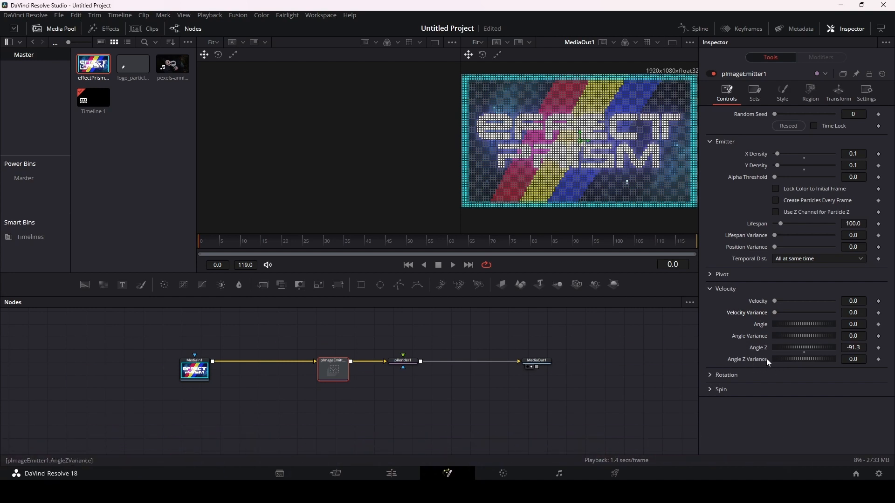
{"action": "left_click", "coordinate": [805, 352]}
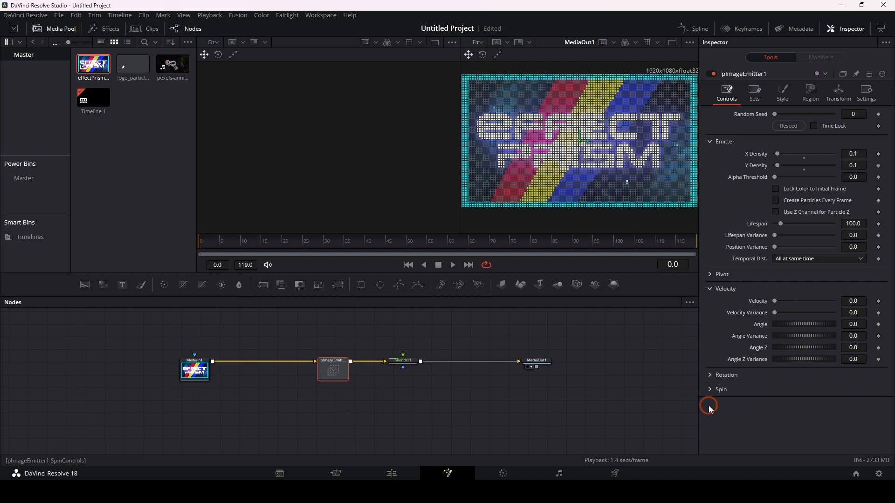
Step: Set pImageEmitter1's Rotation X to about 93.9 and its Rotation X Variance to about 18.3
{"action": "left_click", "coordinate": [712, 375]}
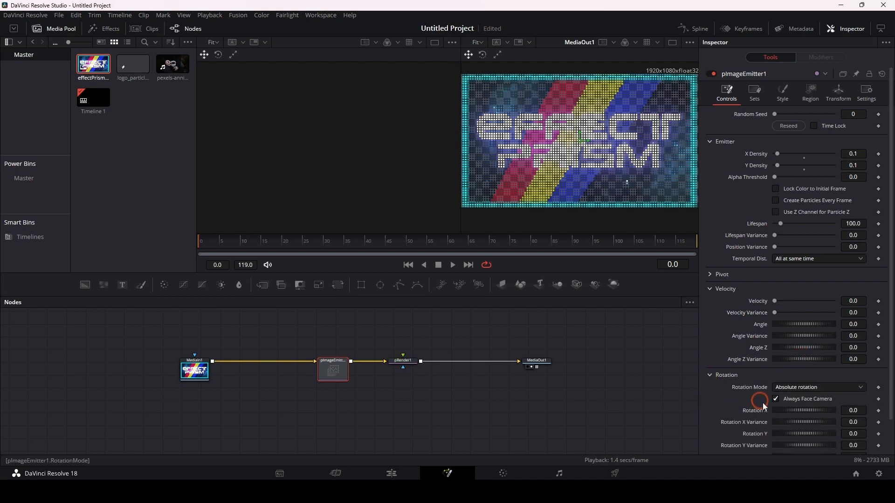
{"action": "left_click_drag", "start_coordinate": [787, 410], "coordinate": [801, 409]}
{"action": "left_click_drag", "start_coordinate": [791, 423], "coordinate": [796, 421]}
Step: Set pImageEmitter1's Rotation Z to about 48.2 and its Rotation Z Variance to about 65.2
{"action": "scroll", "coordinate": [784, 408], "scroll_direction": "down", "scroll_amount": 3}
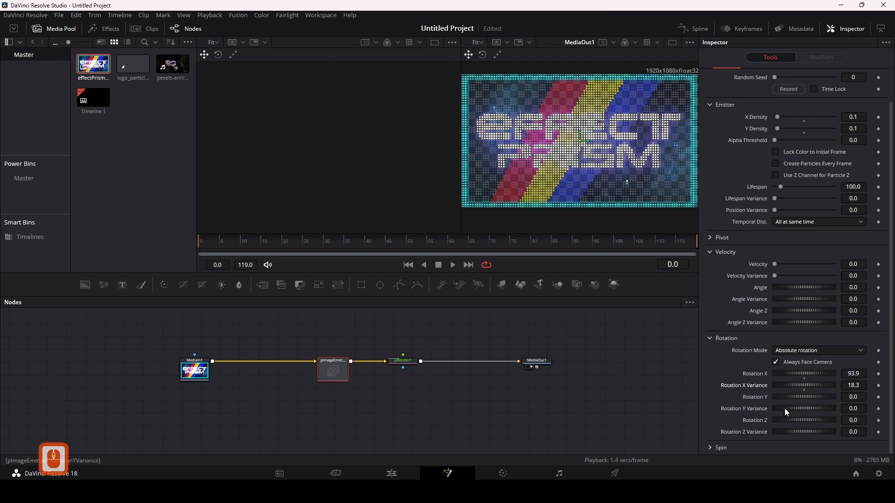
{"action": "left_click_drag", "start_coordinate": [790, 420], "coordinate": [806, 419]}
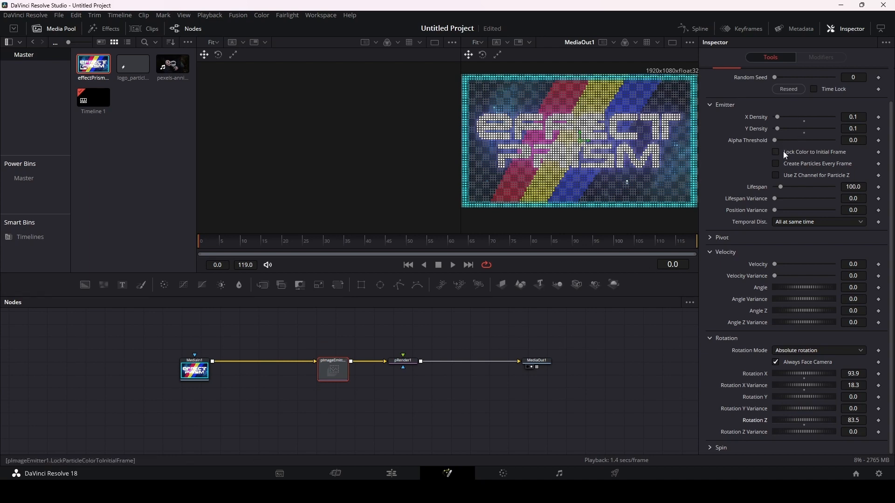
{"action": "left_click", "coordinate": [853, 421]}
{"action": "type", "text": "76"}
{"action": "key", "text": "Return"}
{"action": "left_click_drag", "start_coordinate": [853, 421], "coordinate": [841, 421]}
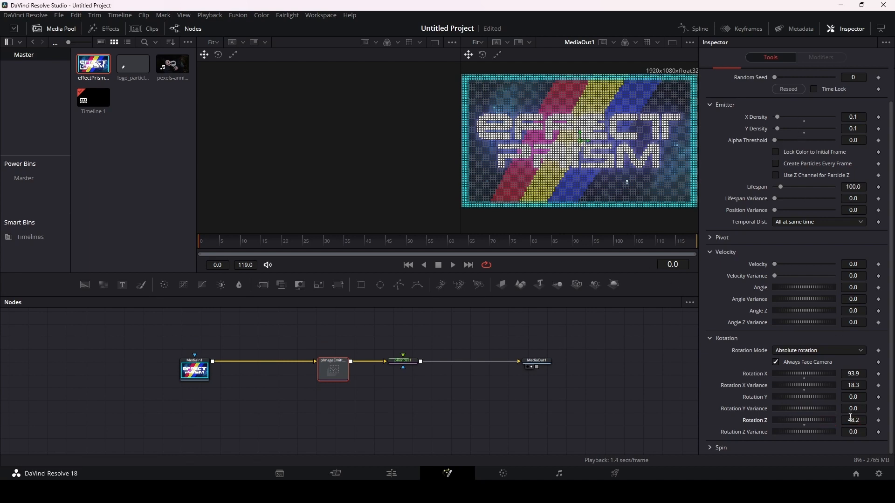
{"action": "left_click_drag", "start_coordinate": [791, 432], "coordinate": [822, 432]}
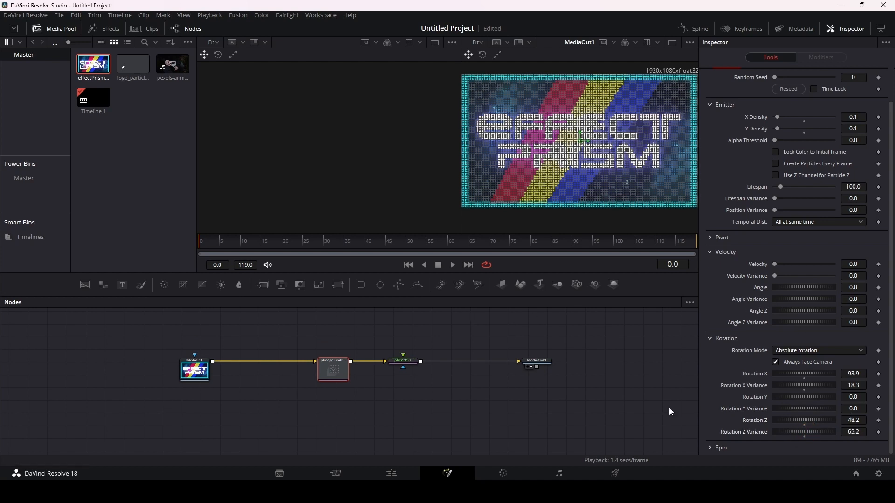
Step: Preview the particle animation briefly and set pImageEmitter1's Rotation Mode to Rotation relative to motion
{"action": "key", "text": "space"}
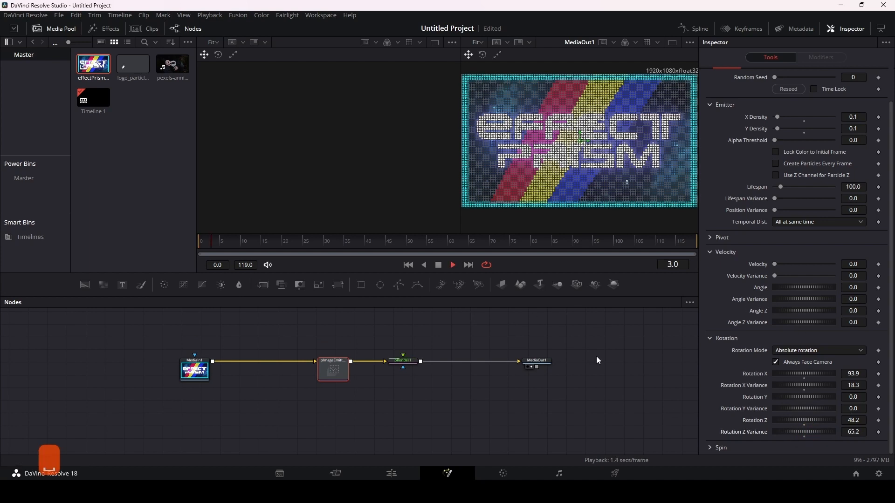
{"action": "key", "text": "space"}
{"action": "left_click", "coordinate": [747, 351]}
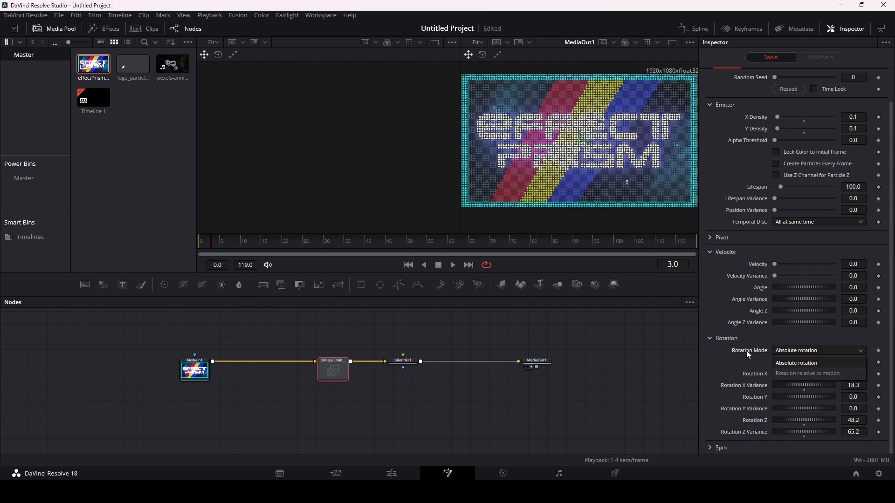
{"action": "left_click", "coordinate": [818, 363]}
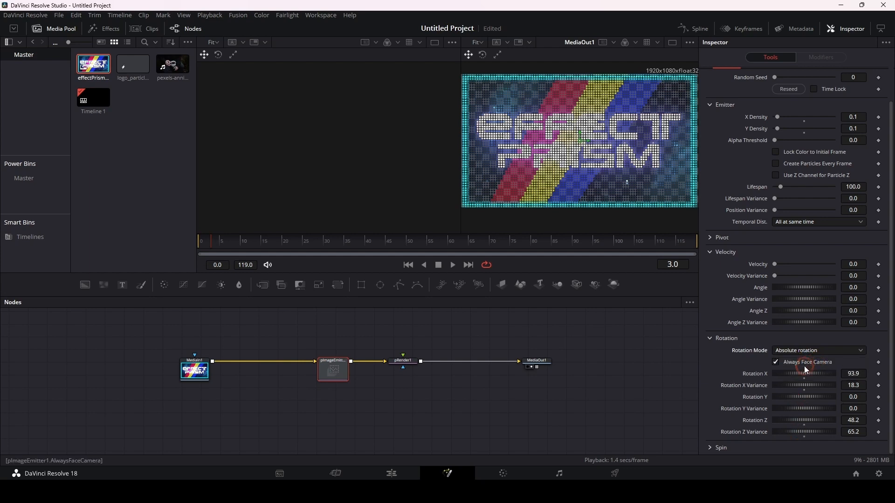
{"action": "left_click", "coordinate": [798, 351]}
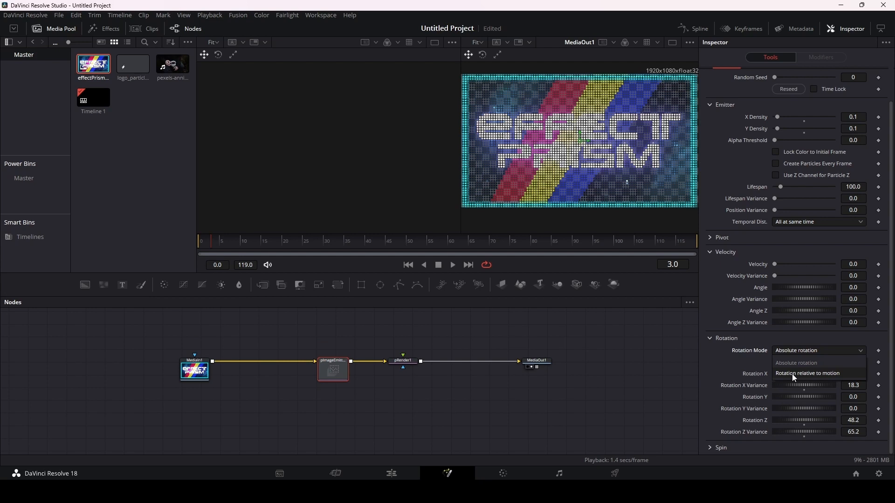
{"action": "left_click", "coordinate": [793, 374]}
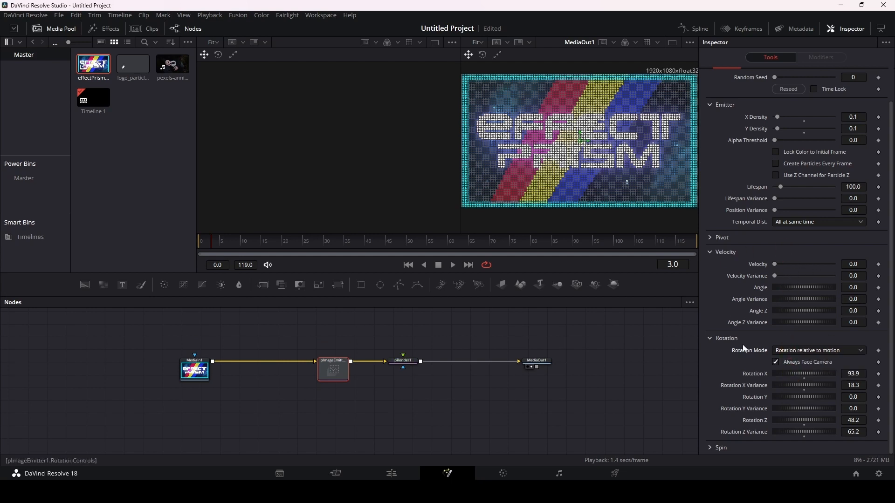
Step: Turn off Always Face Camera for pImageEmitter1's particles and preview the animation
{"action": "left_click", "coordinate": [776, 363]}
{"action": "key", "text": "space"}
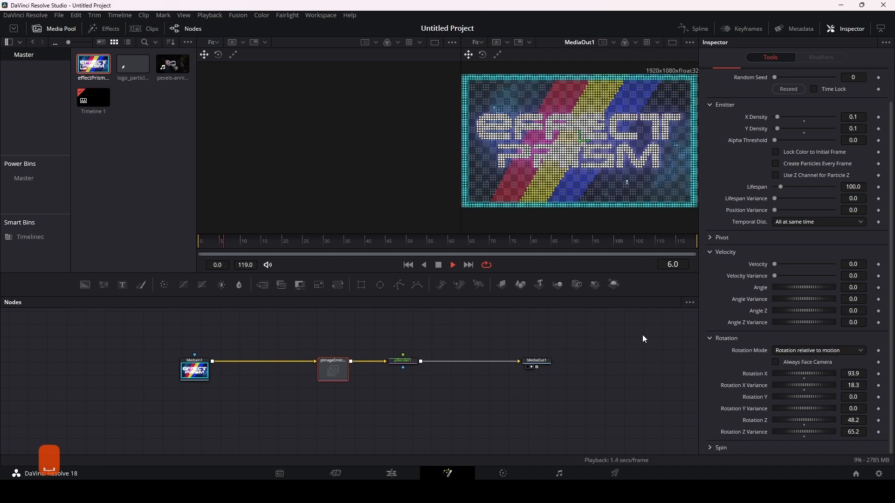
{"action": "key", "text": "space"}
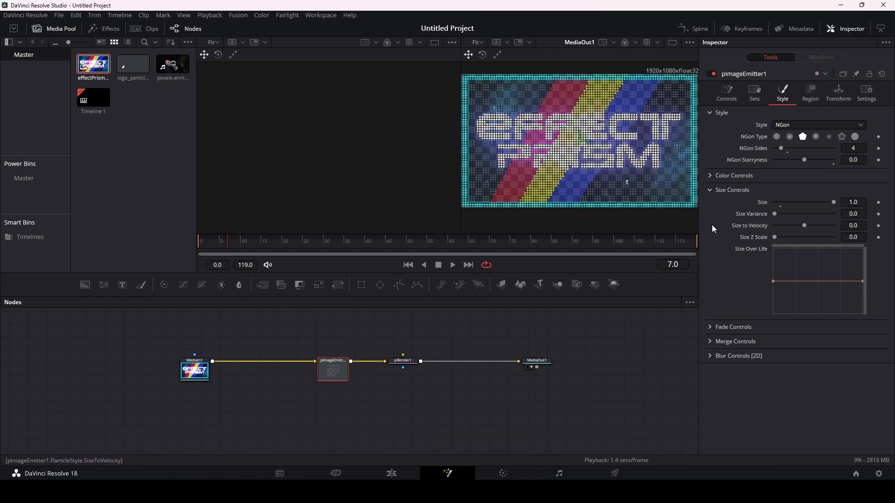
Step: Examine the Color Controls in pImageEmitter1's style settings, including Color Over Life Controls and Color Variance
{"action": "left_click", "coordinate": [711, 176]}
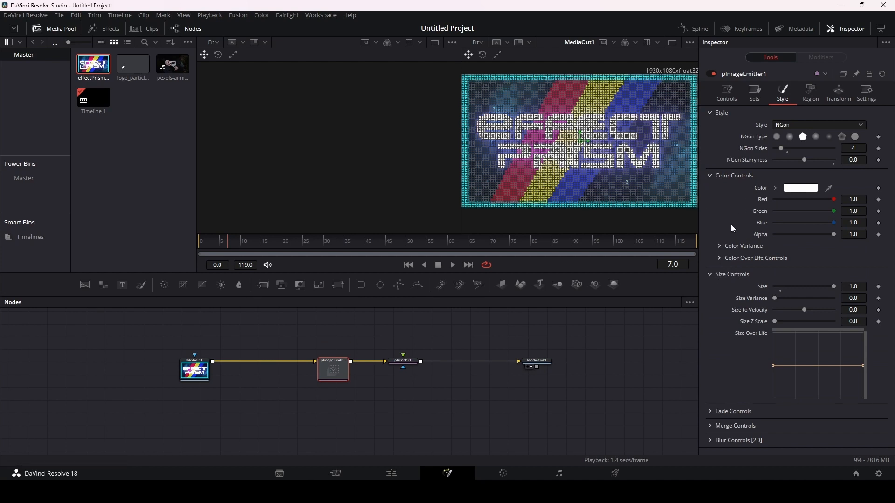
{"action": "left_click", "coordinate": [719, 258]}
{"action": "left_click", "coordinate": [720, 257]}
{"action": "left_click", "coordinate": [720, 246]}
{"action": "left_click", "coordinate": [720, 245]}
Step: Set pImageEmitter1's Region to Rectangle with Width 0.638 and Height 0.496
{"action": "left_click", "coordinate": [813, 92]}
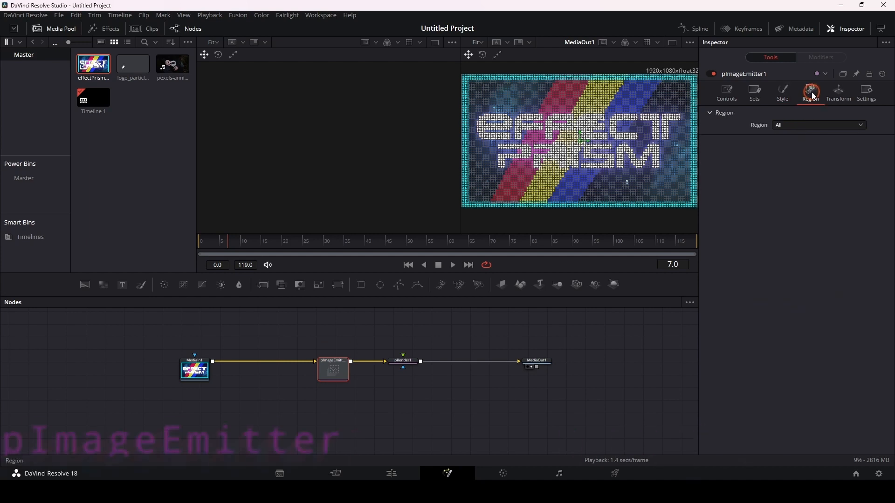
{"action": "left_click", "coordinate": [795, 125]}
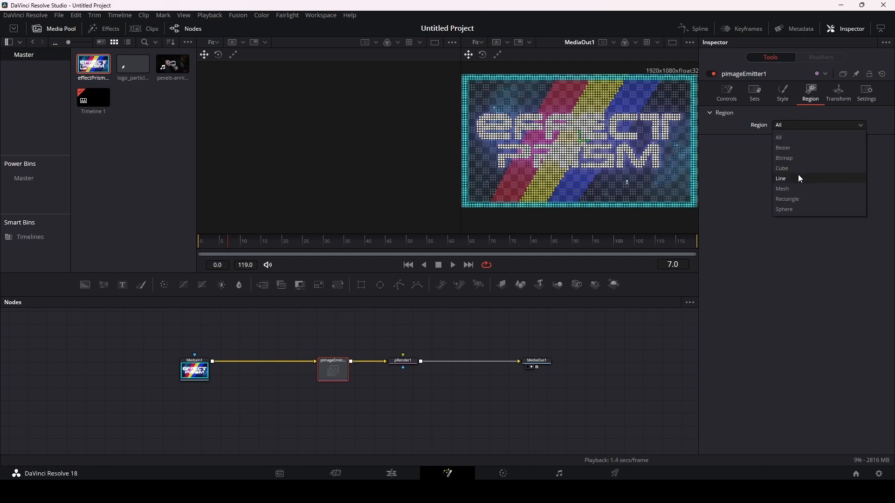
{"action": "left_click", "coordinate": [800, 199]}
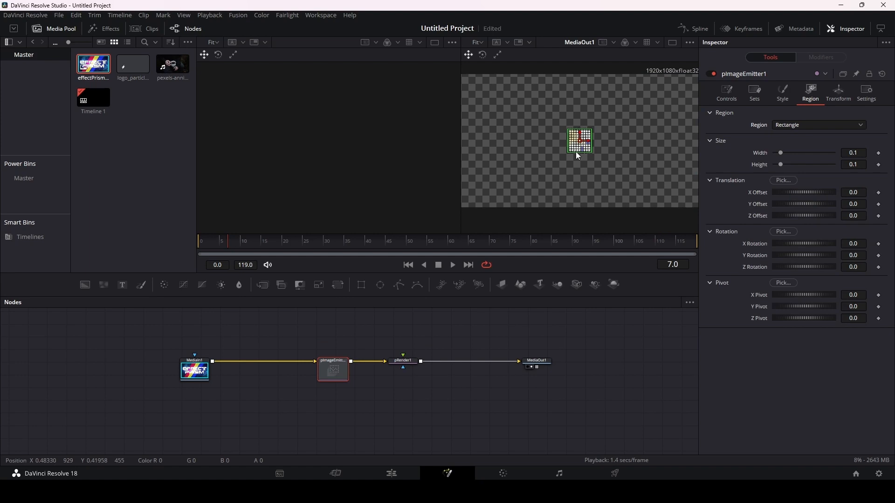
{"action": "mouse_move", "coordinate": [576, 152]}
{"action": "left_mouse_down"}
{"action": "mouse_move", "coordinate": [575, 161]}
{"action": "mouse_move", "coordinate": [579, 152]}
{"action": "left_mouse_up"}
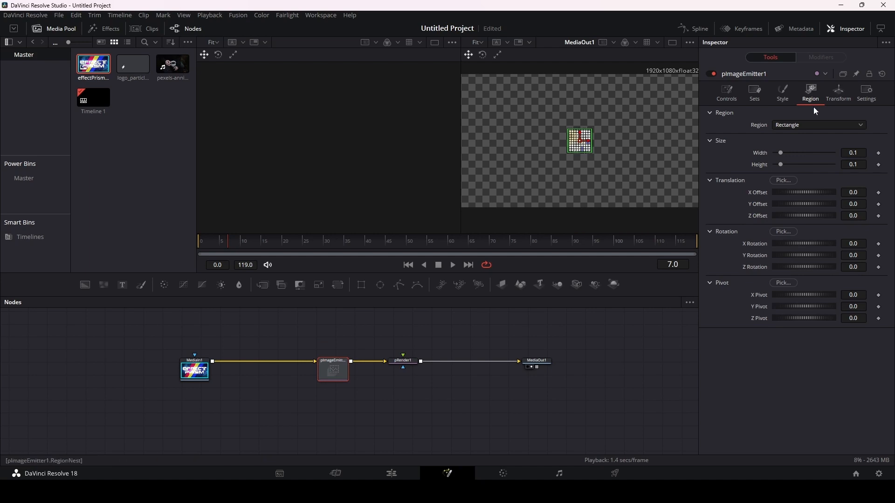
{"action": "left_click_drag", "start_coordinate": [780, 154], "coordinate": [805, 164]}
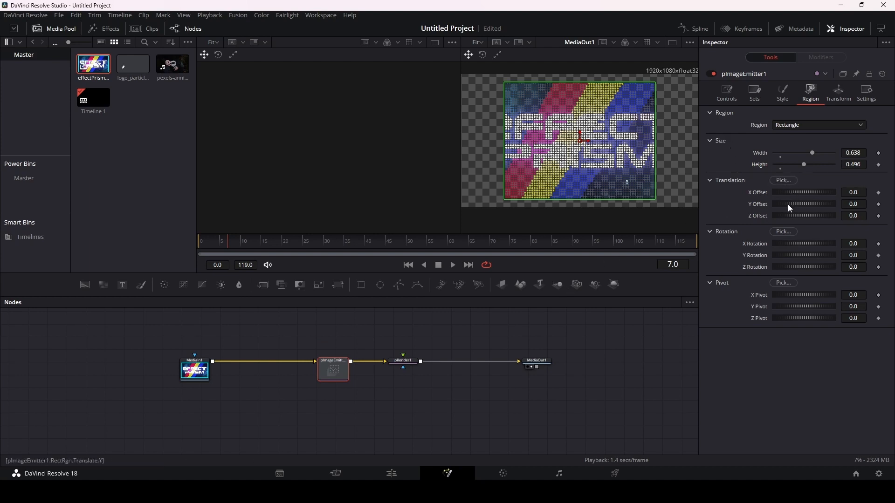
Step: Try the rectangle region's X Offset at -0.116, reset it to 0.0, and set the region's rotation to X -10.4, Y 62.6, Z 36.5
{"action": "left_click_drag", "start_coordinate": [796, 191], "coordinate": [795, 192]}
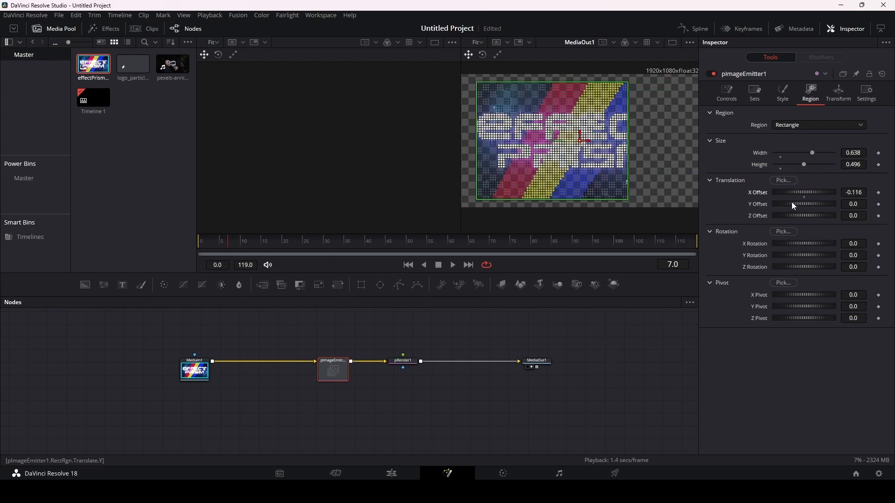
{"action": "double_click", "coordinate": [798, 192]}
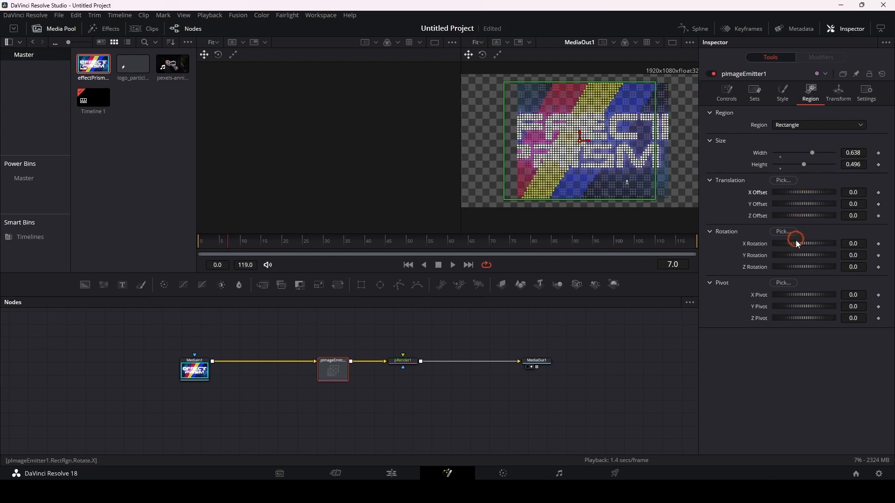
{"action": "left_click_drag", "start_coordinate": [796, 242], "coordinate": [807, 267]}
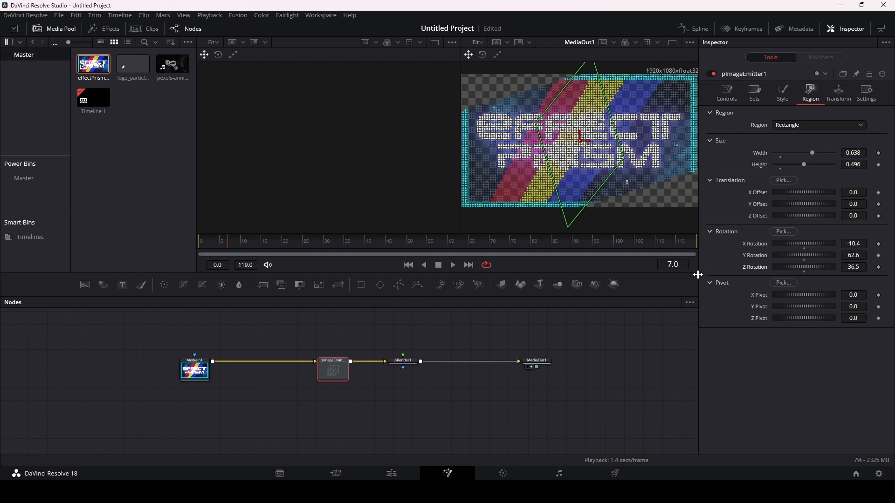
Step: Set pImageEmitter1's transform to Translation X 0.261 and Rotation X 26.1, Y 31.3, Z 26.1
{"action": "left_click", "coordinate": [840, 94]}
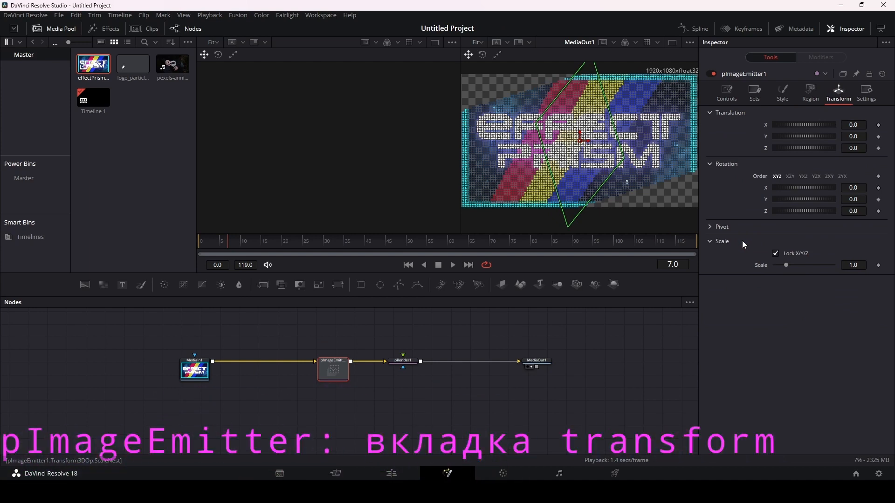
{"action": "left_click_drag", "start_coordinate": [790, 124], "coordinate": [794, 124]}
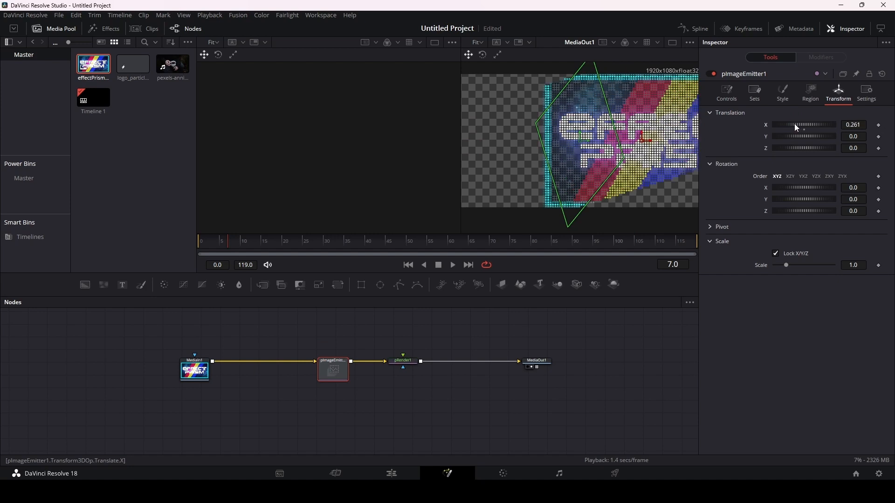
{"action": "left_click_drag", "start_coordinate": [787, 187], "coordinate": [796, 208]}
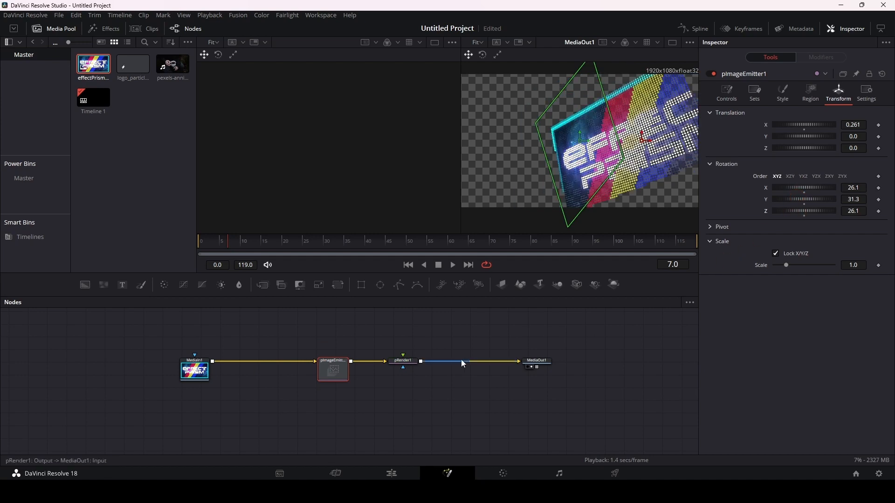
Step: Examine pRender1's Scene and Image settings, switching Auto Resolution off and back on
{"action": "left_click", "coordinate": [403, 362]}
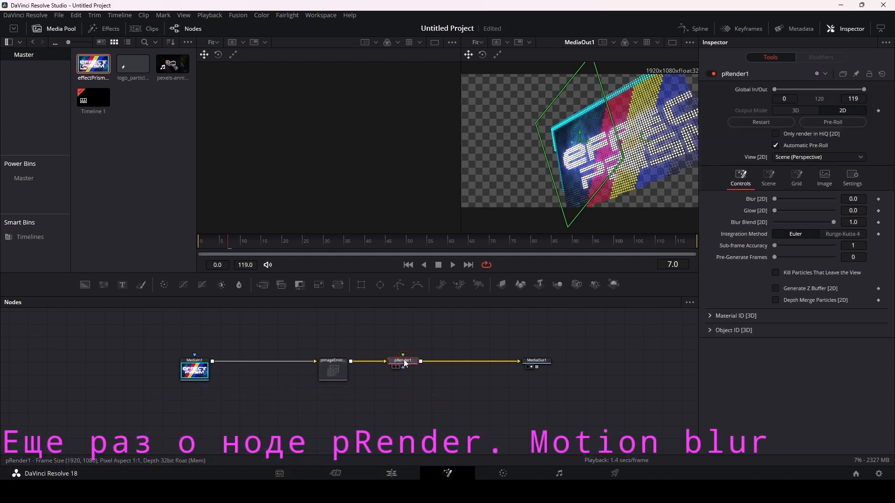
{"action": "left_click", "coordinate": [769, 176]}
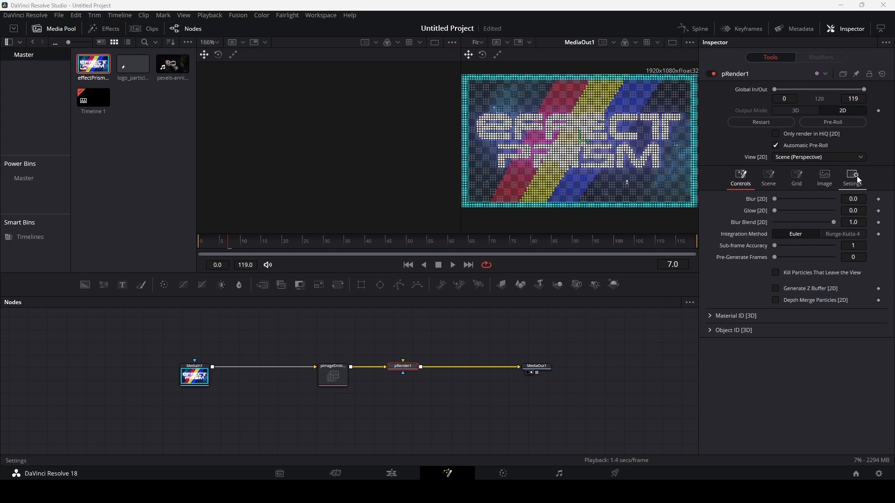
{"action": "left_click", "coordinate": [821, 179]}
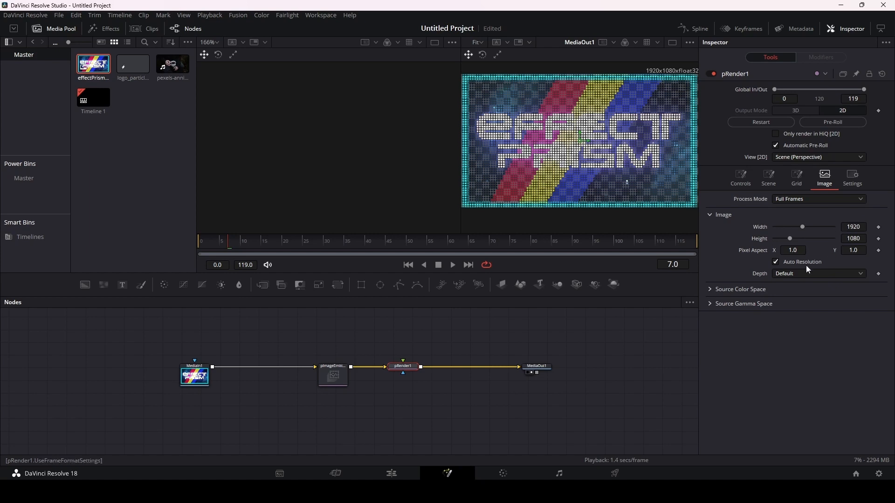
{"action": "left_click", "coordinate": [777, 264]}
{"action": "left_click", "coordinate": [777, 263]}
{"action": "left_click", "coordinate": [798, 228]}
Step: Enable Motion Blur on pRender1 and set its Quality to 4
{"action": "left_click", "coordinate": [854, 183]}
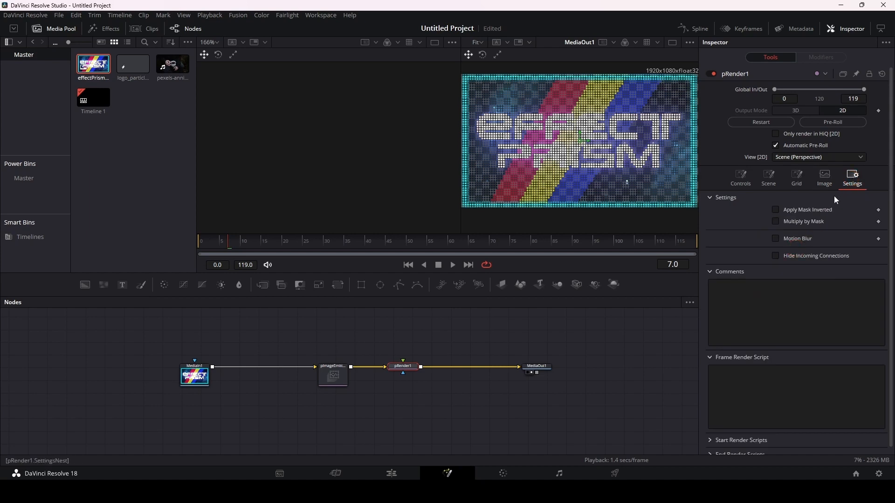
{"action": "left_click", "coordinate": [776, 239]}
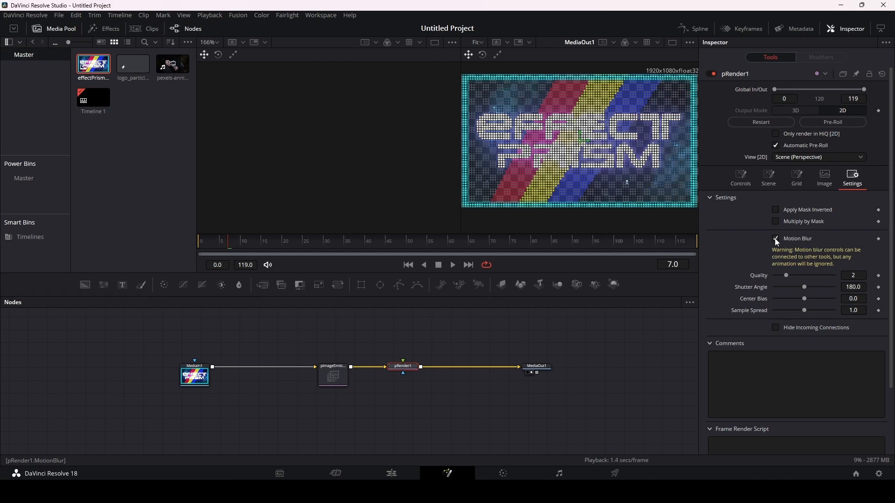
{"action": "left_click", "coordinate": [787, 276]}
{"action": "left_click_drag", "start_coordinate": [794, 275], "coordinate": [801, 276]}
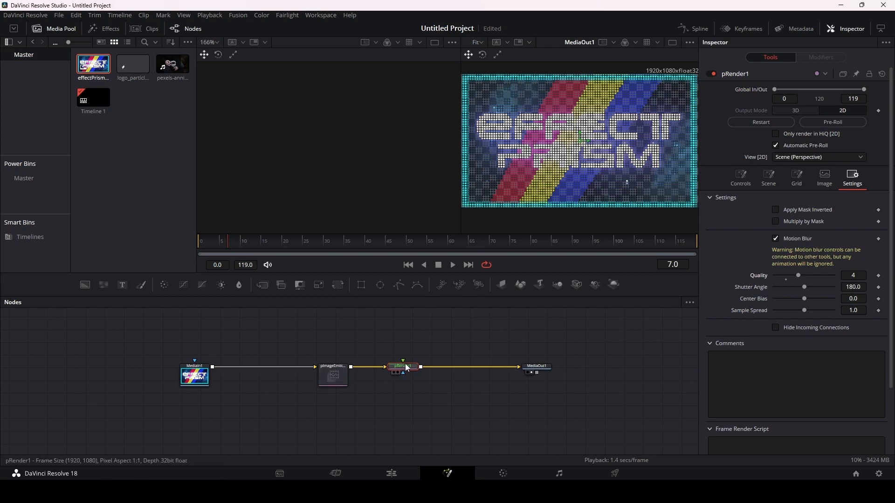
{"action": "mouse_move", "coordinate": [408, 373]}
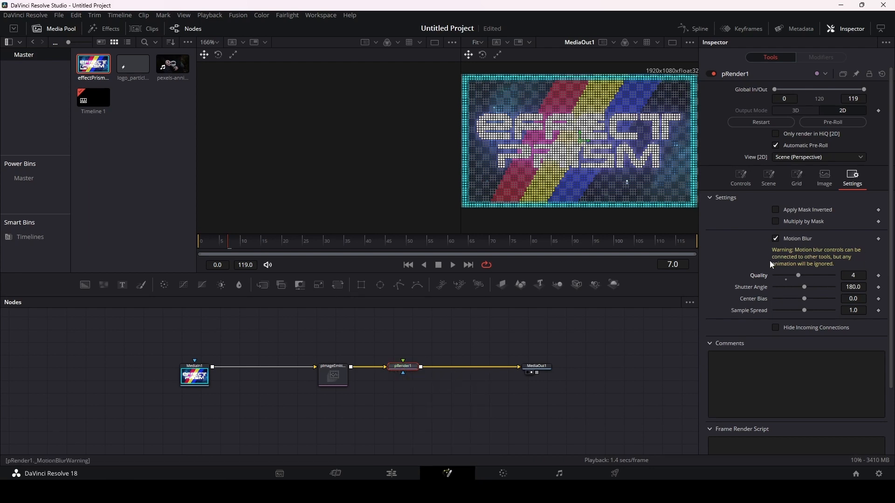
Step: Set pImageEmitter1's Velocity to 0.277
{"action": "left_click", "coordinate": [335, 381]}
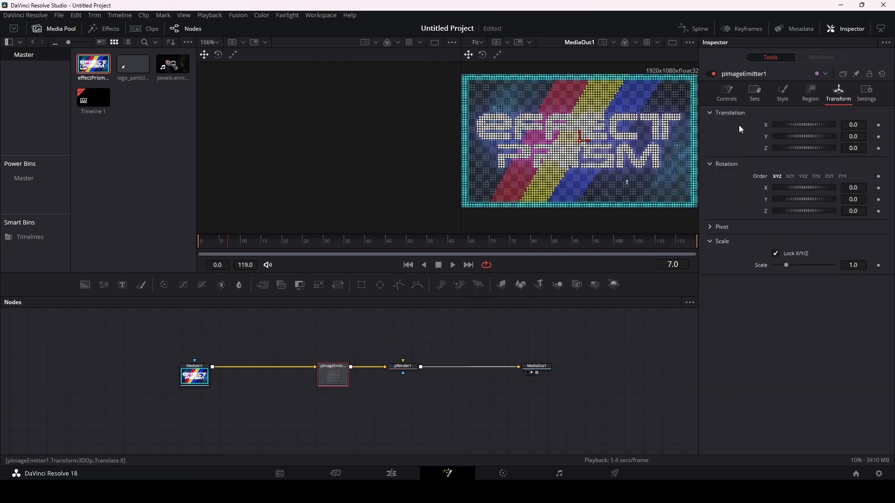
{"action": "left_click", "coordinate": [727, 93]}
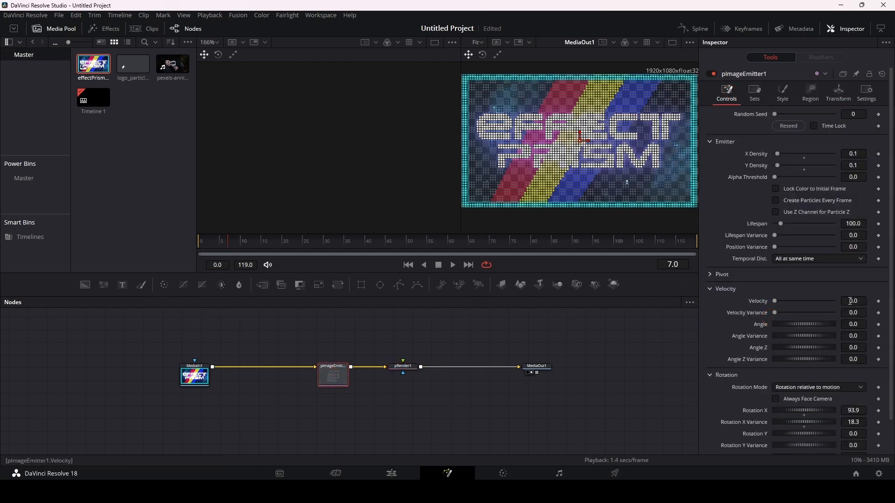
{"action": "left_click_drag", "start_coordinate": [850, 302], "coordinate": [894, 300]}
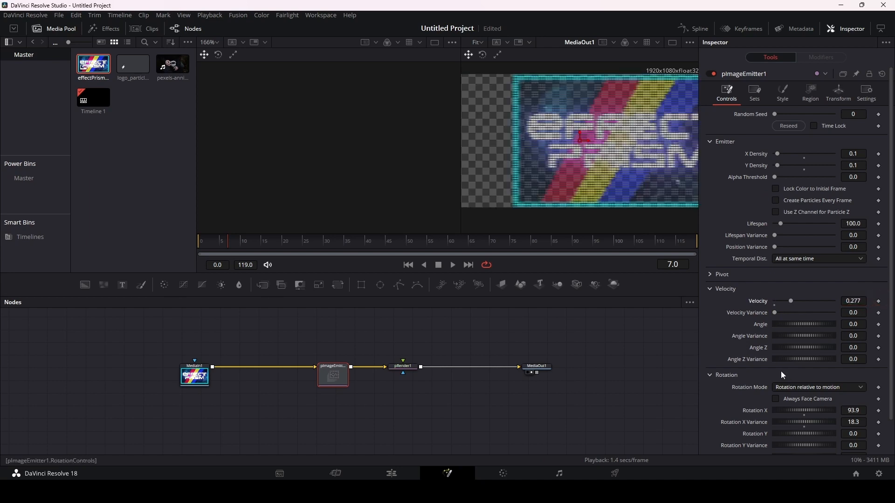
Step: Compare the moving particles up close with pRender1's Motion Blur switched off and back on
{"action": "key", "text": "ctrl"}
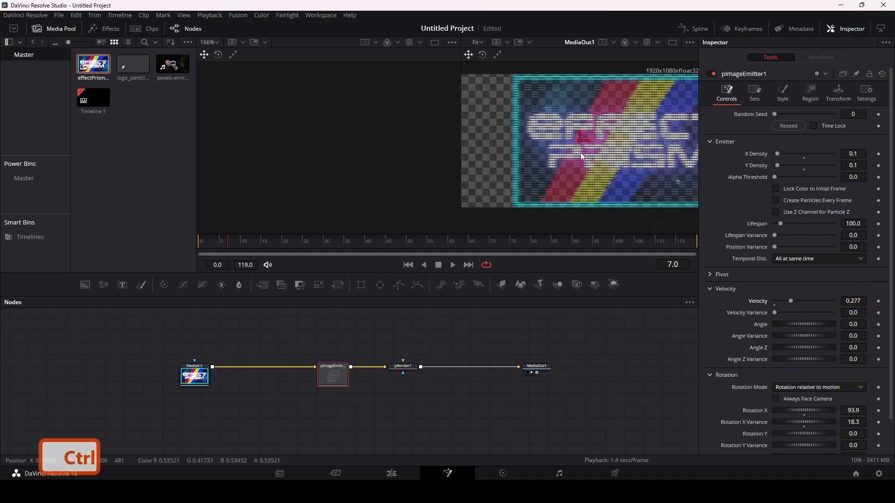
{"action": "scroll", "coordinate": [583, 157], "scroll_direction": "up", "scroll_amount": 2}
{"action": "left_click", "coordinate": [411, 367]}
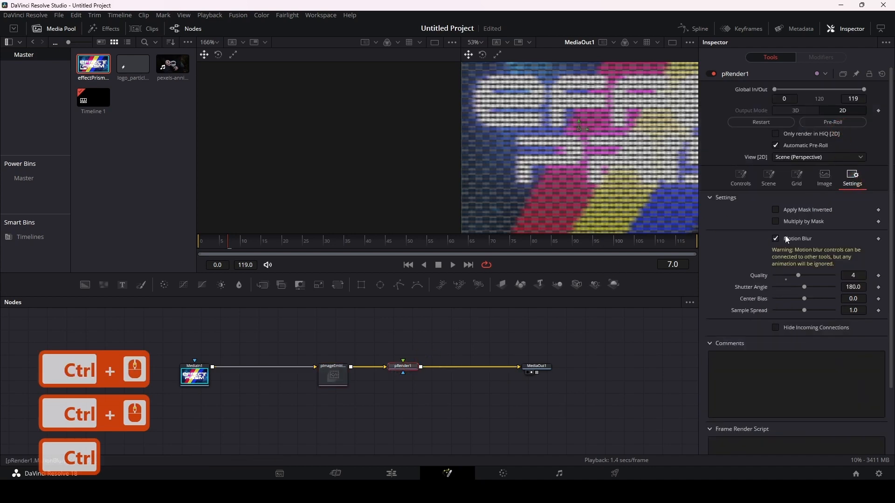
{"action": "left_click", "coordinate": [777, 239]}
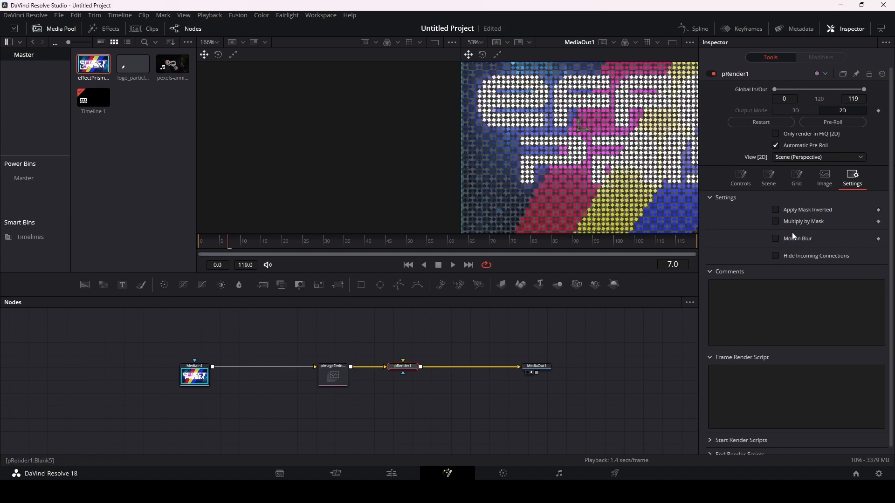
{"action": "left_click", "coordinate": [777, 239]}
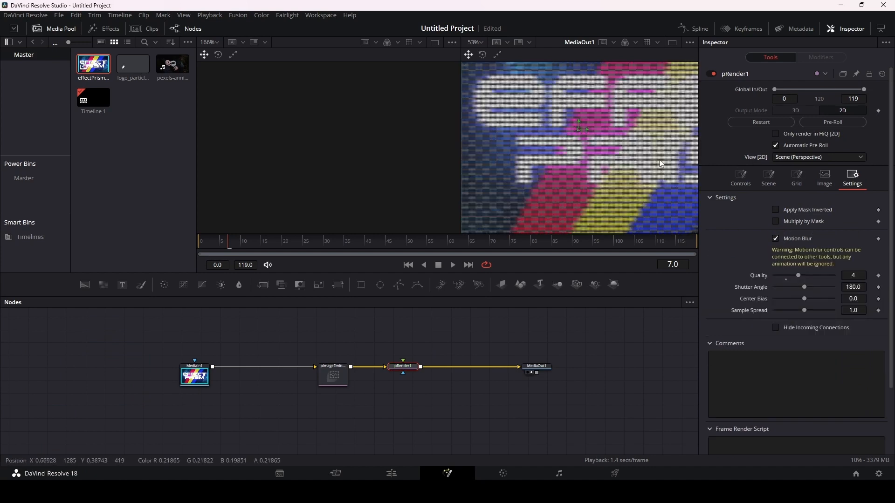